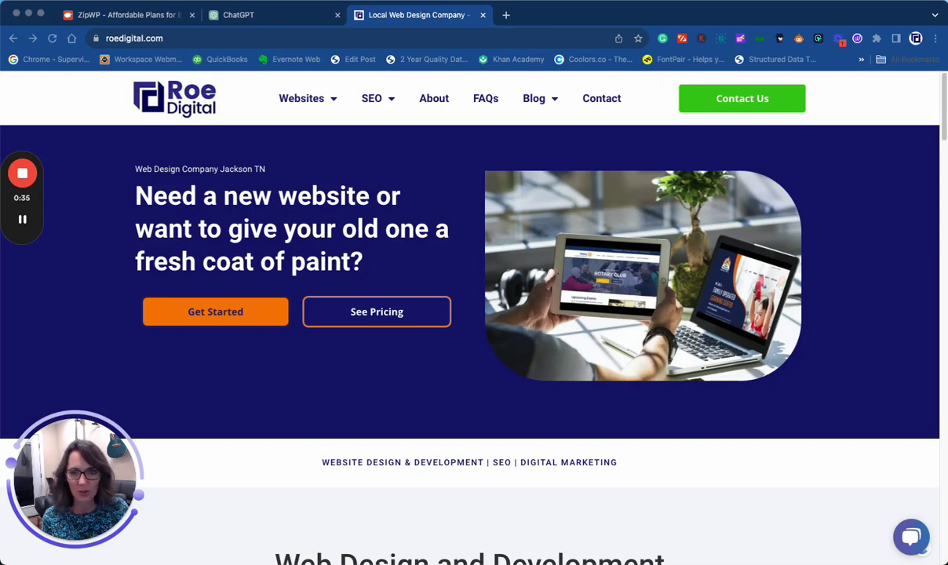
- Switch to the 'ZipWP – Affordable Plans' tab showing the Personal, Pro and Business pricing
left_click(106, 14)
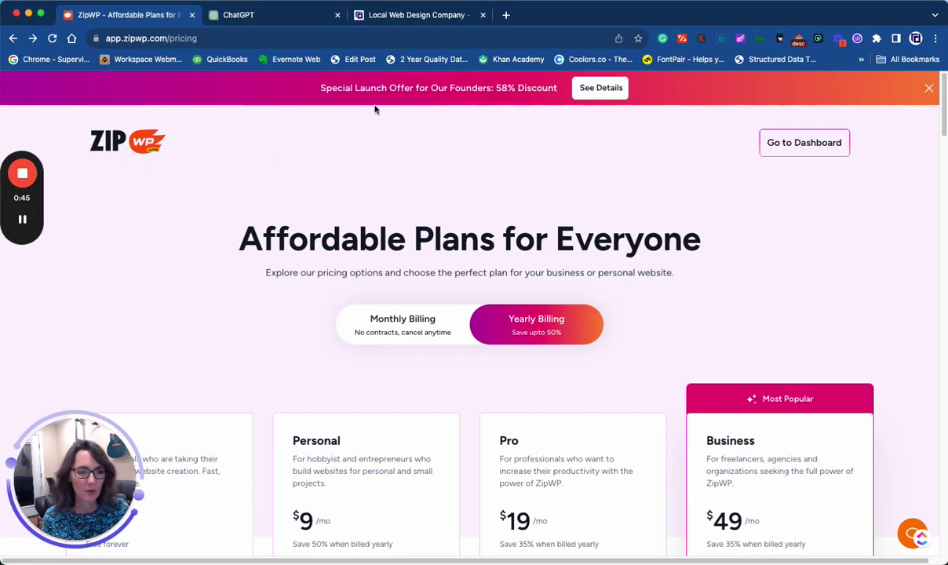
- Look over the founders launch offer plans, then go to the ZipWP account dashboard
left_click(590, 93)
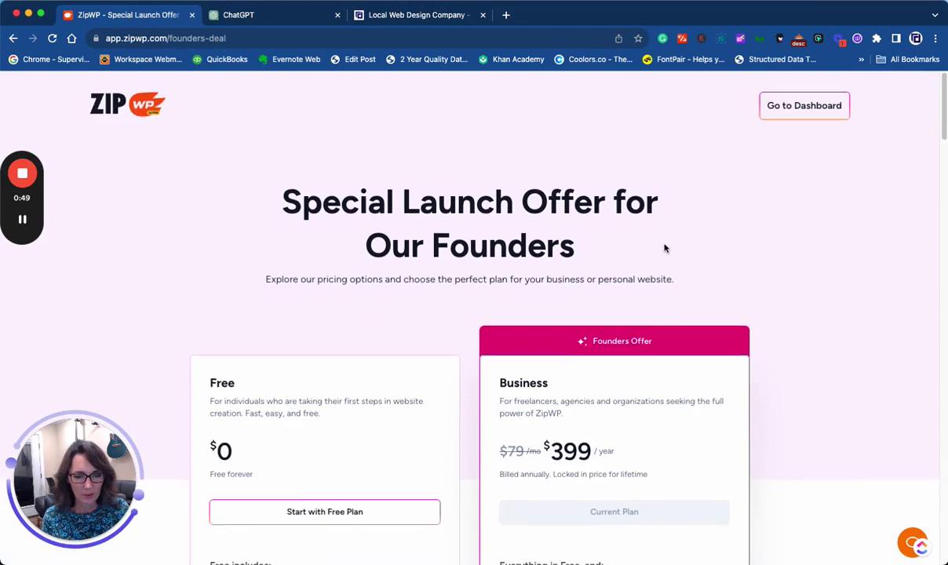
scroll(663, 248, "down", 4)
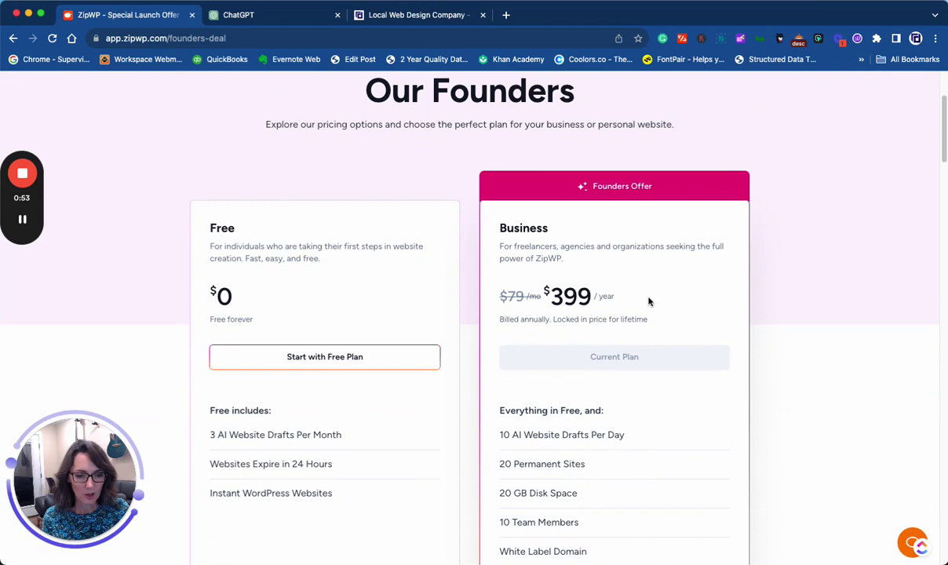
scroll(648, 300, "down", 2)
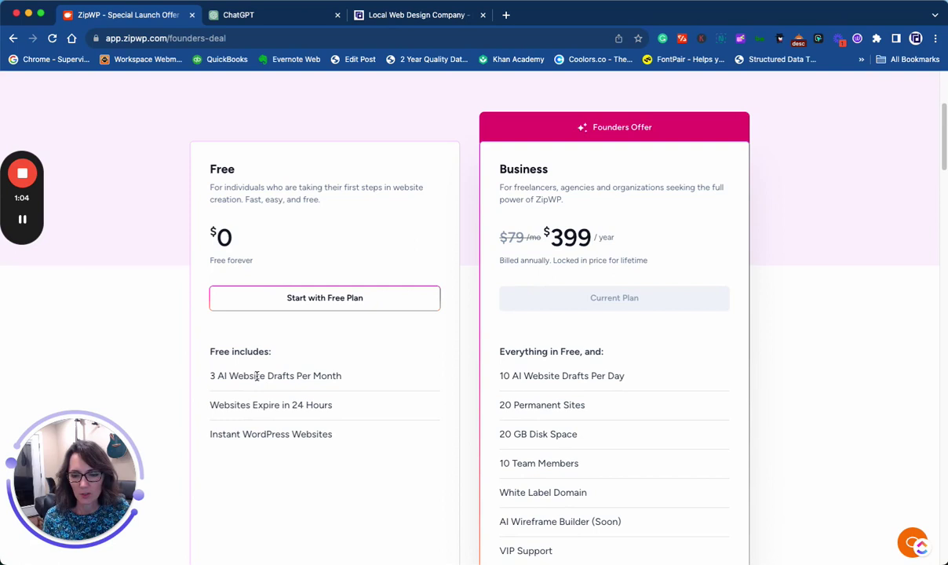
scroll(254, 400, "up", 5)
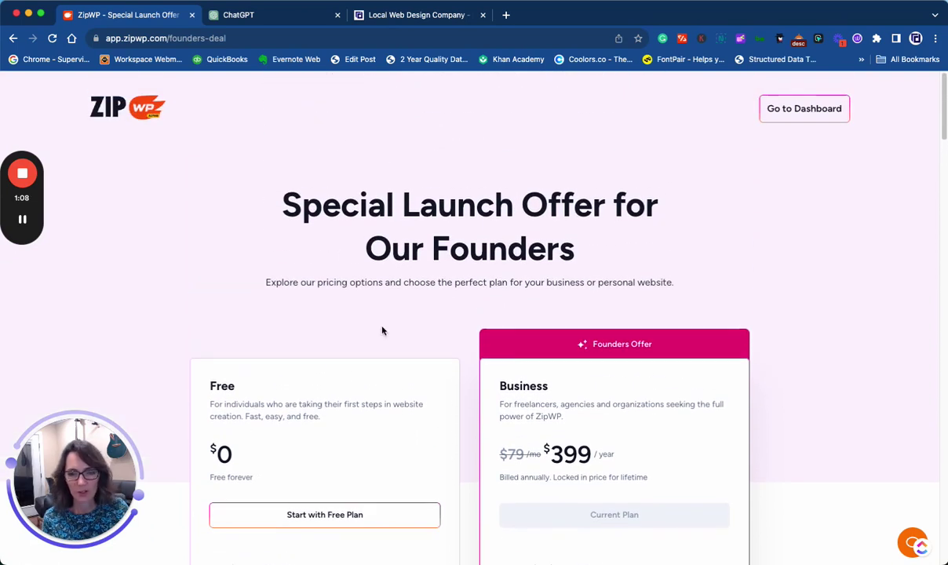
left_click(819, 117)
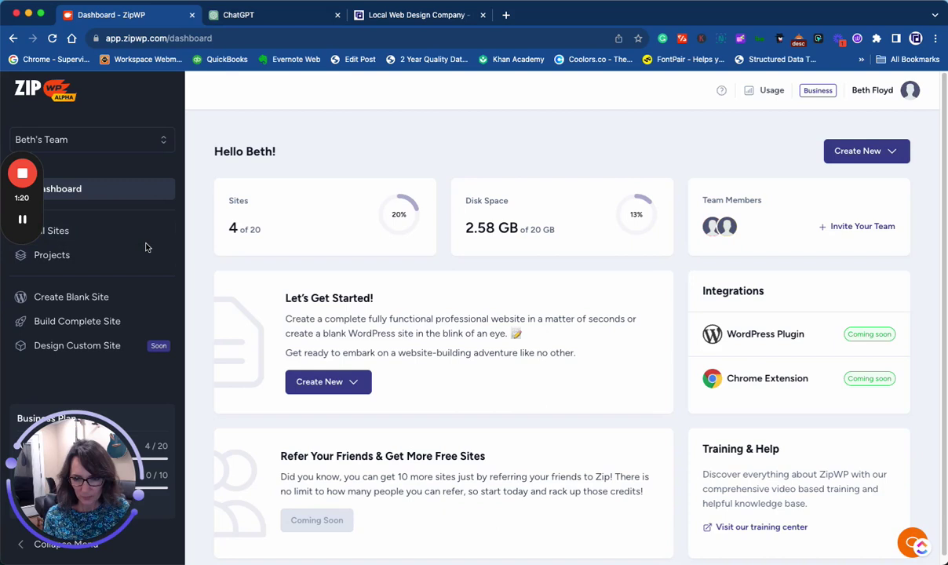
- Start a complete website for a Business and continue to the business name step
left_click(50, 323)
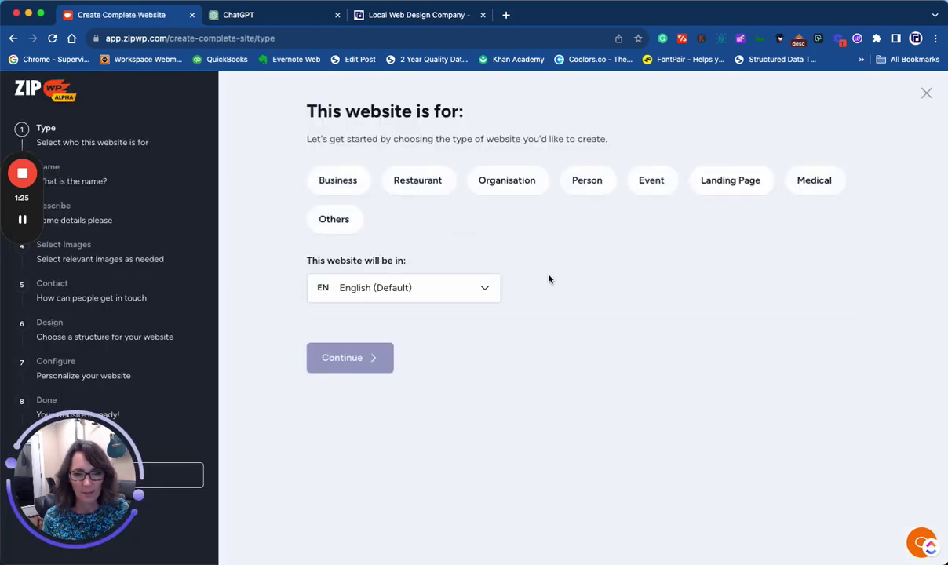
left_click(335, 184)
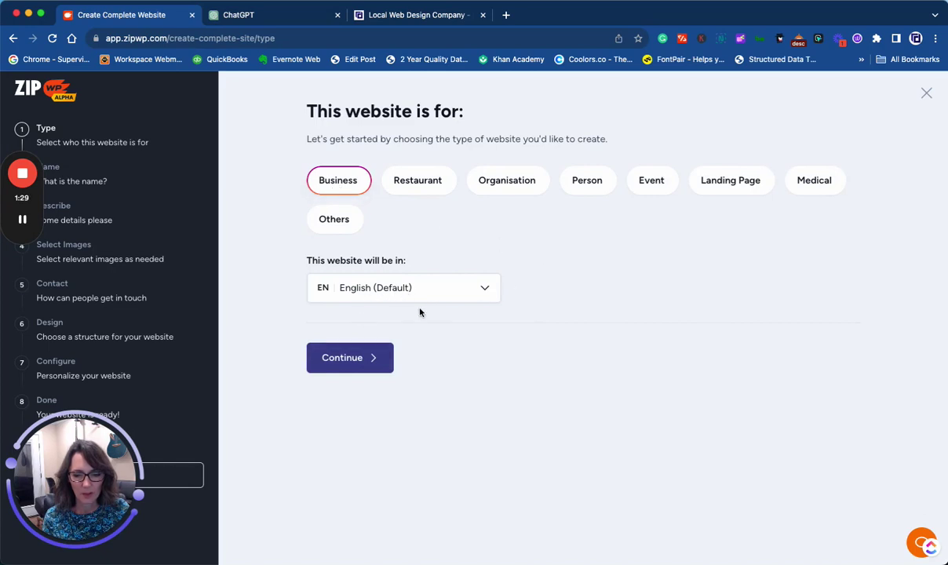
left_click(367, 345)
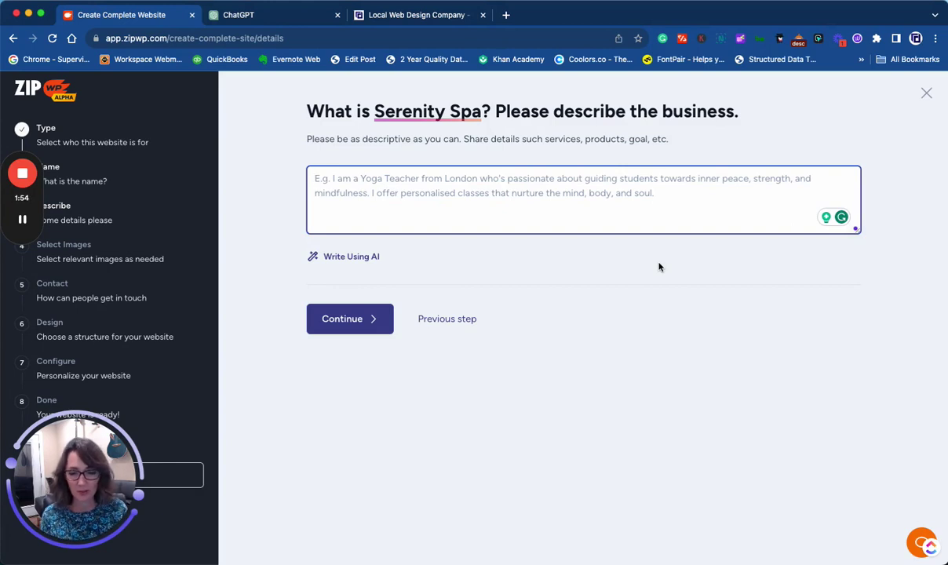
- Describe the spa as 'We are a spa and offer massage and facials', expand it with AI, and continue
type("We are a s")
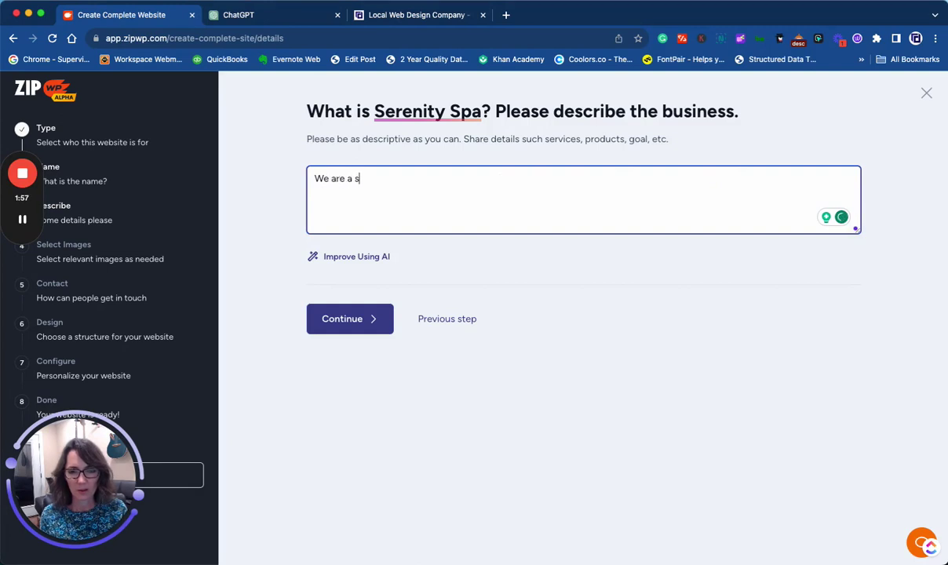
type("pa and offer ")
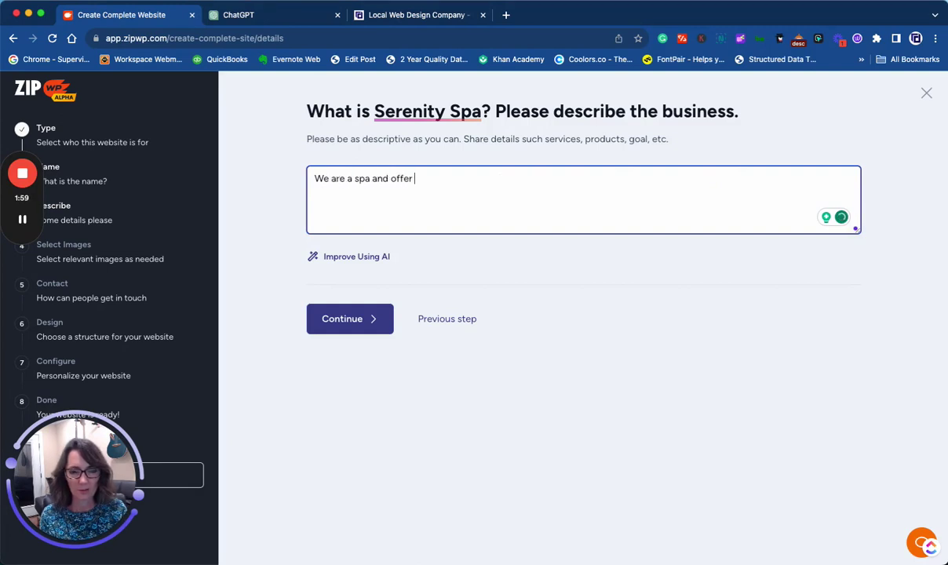
type("massange")
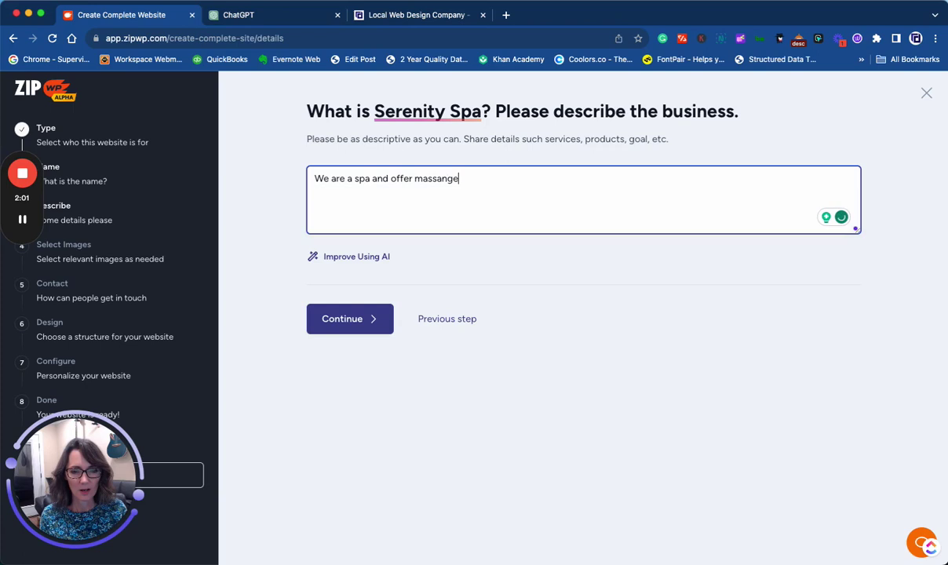
key("BackSpace")
key("BackSpace")
key("BackSpace")
type("ge and facia")
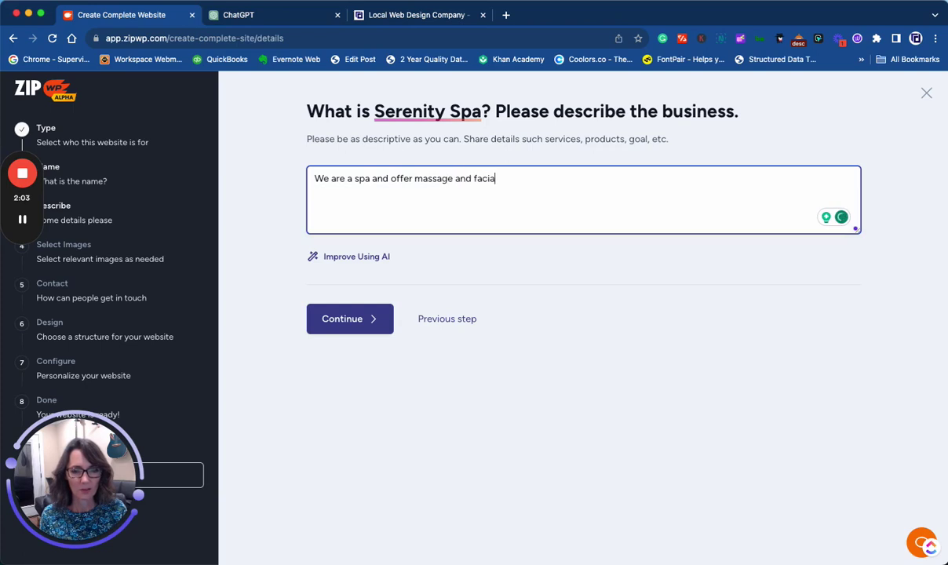
type("ls")
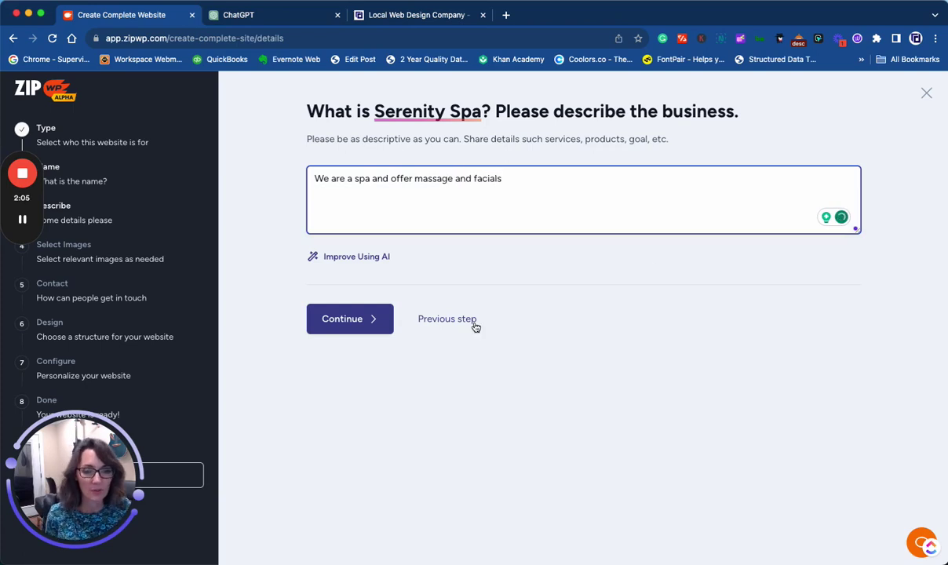
left_click(367, 259)
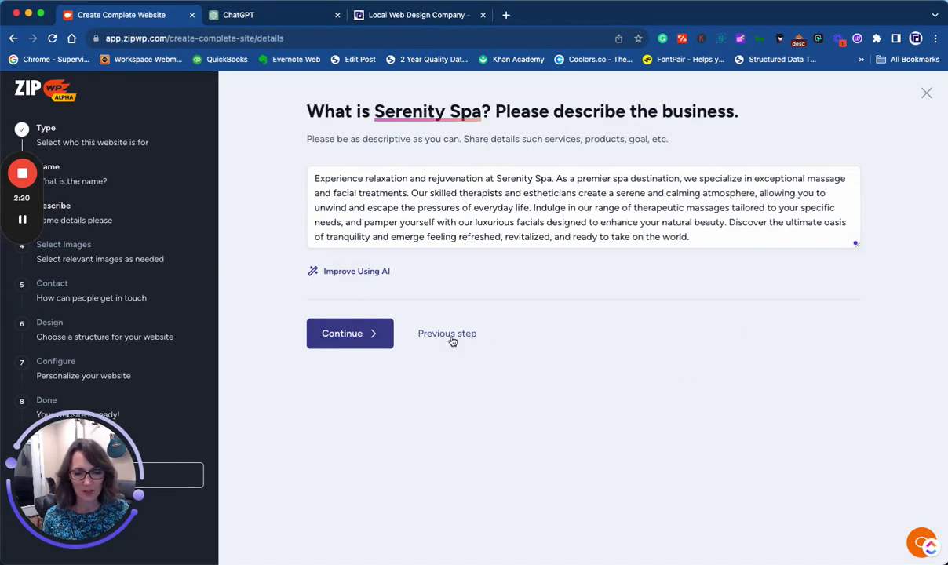
left_click(368, 332)
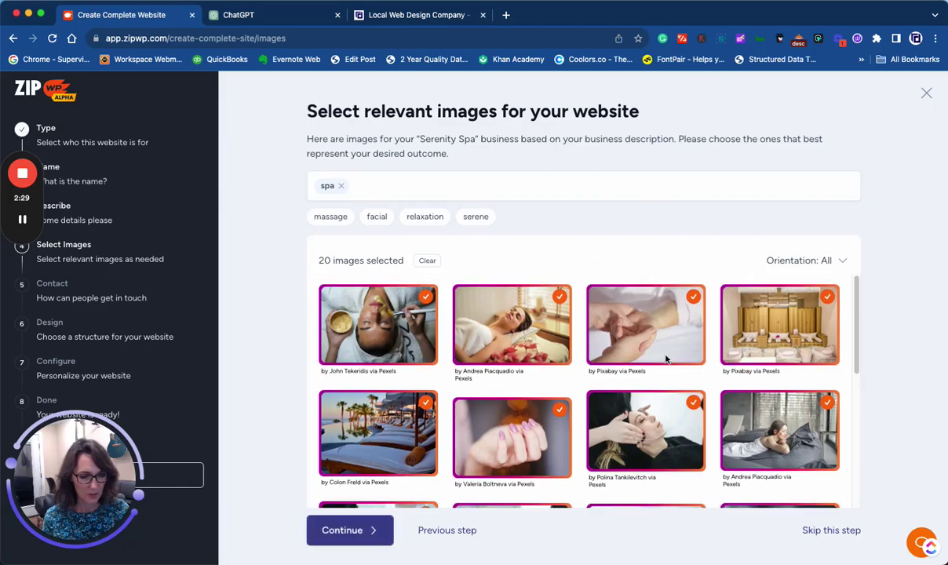
- Add the hot-stone massage photo, bringing the selection to 21 images, and continue
scroll(671, 355, "down", 2)
scroll(651, 345, "down", 5)
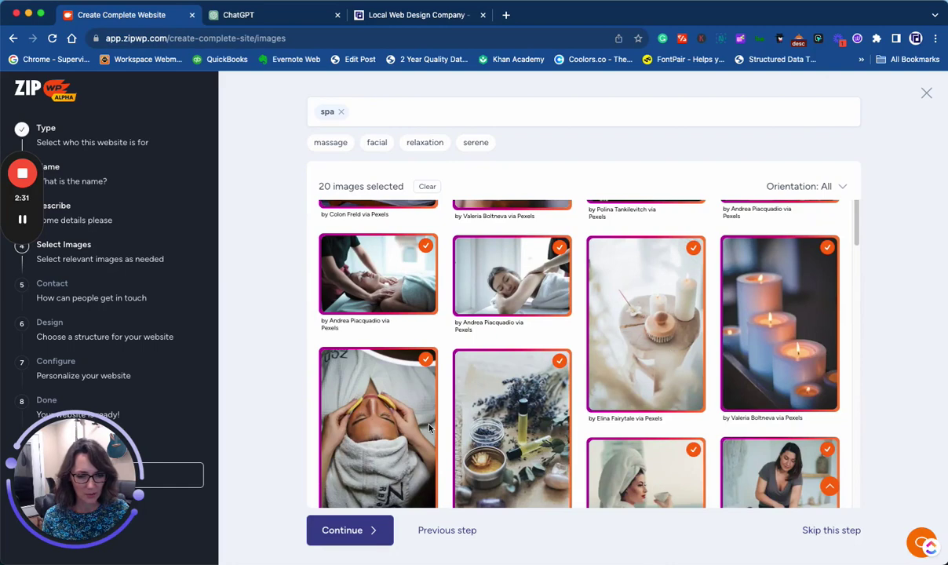
scroll(658, 356, "down", 5)
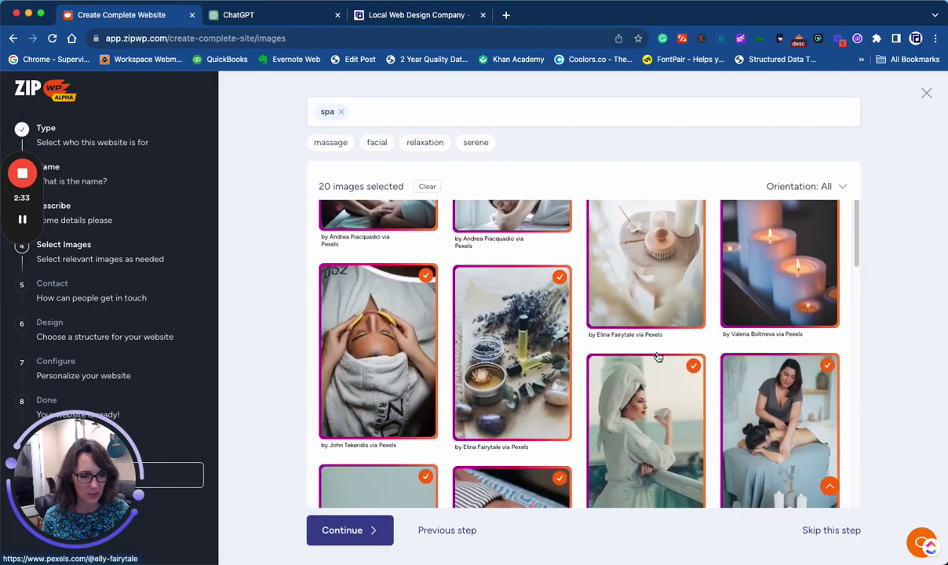
scroll(657, 357, "down", 6)
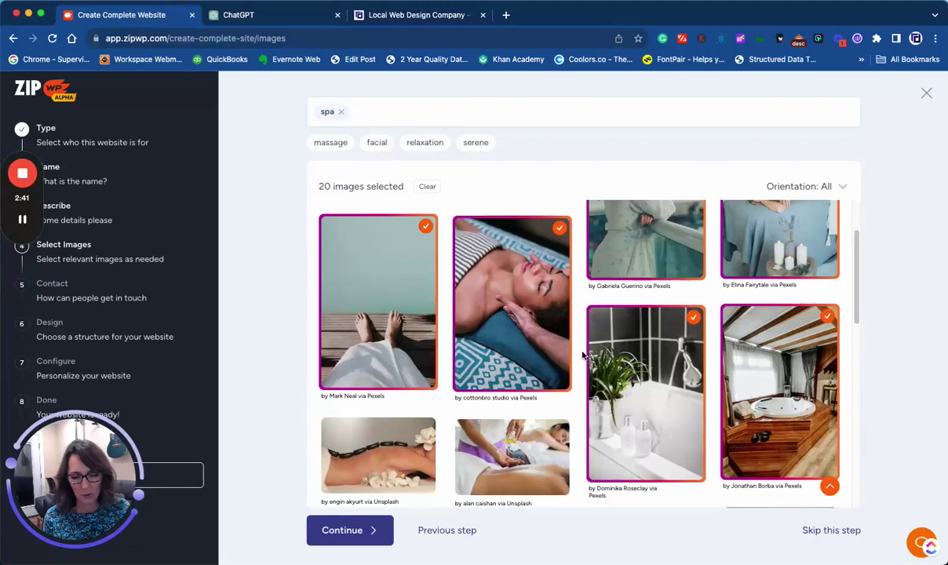
scroll(573, 423, "down", 3)
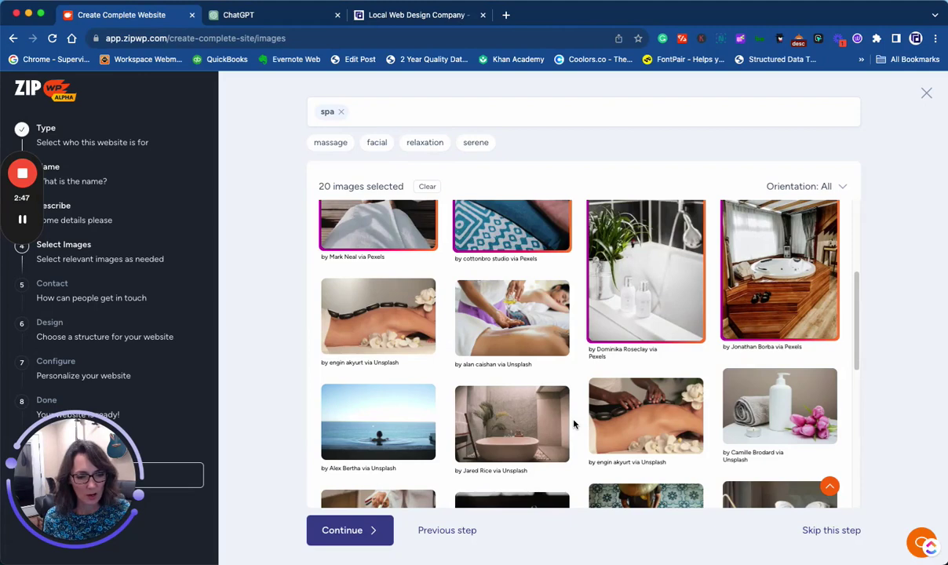
left_click(642, 424)
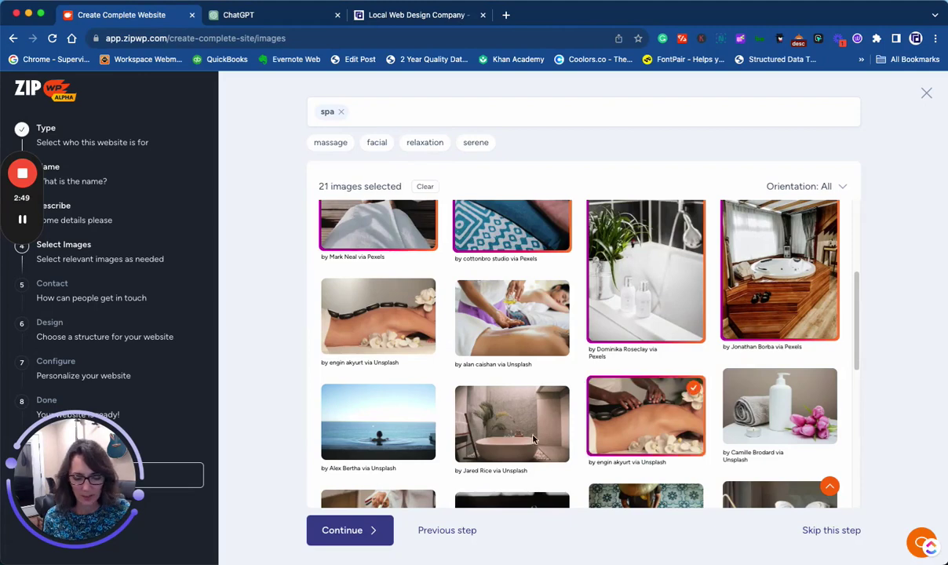
left_click(353, 535)
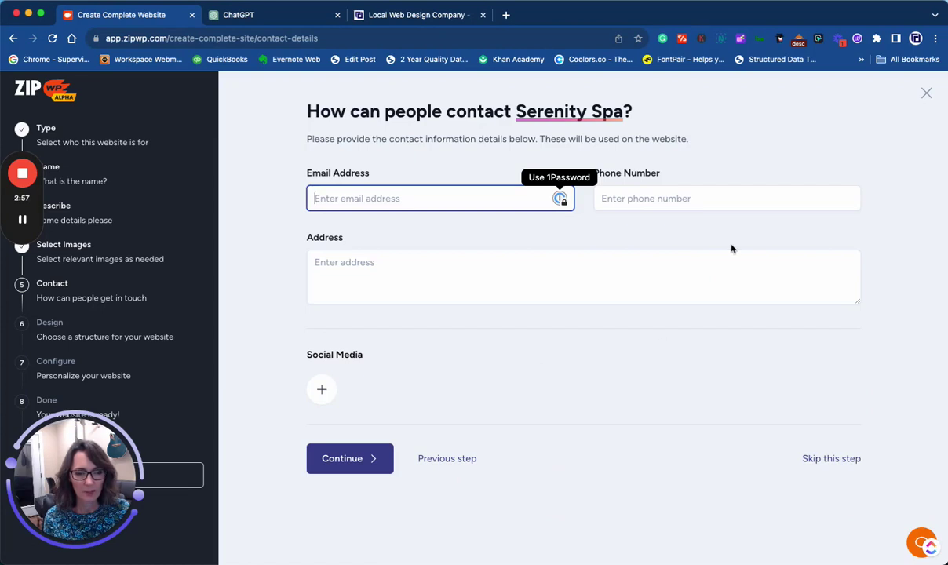
- Enter the spa's business phone number in the contact details and continue
left_click(699, 194)
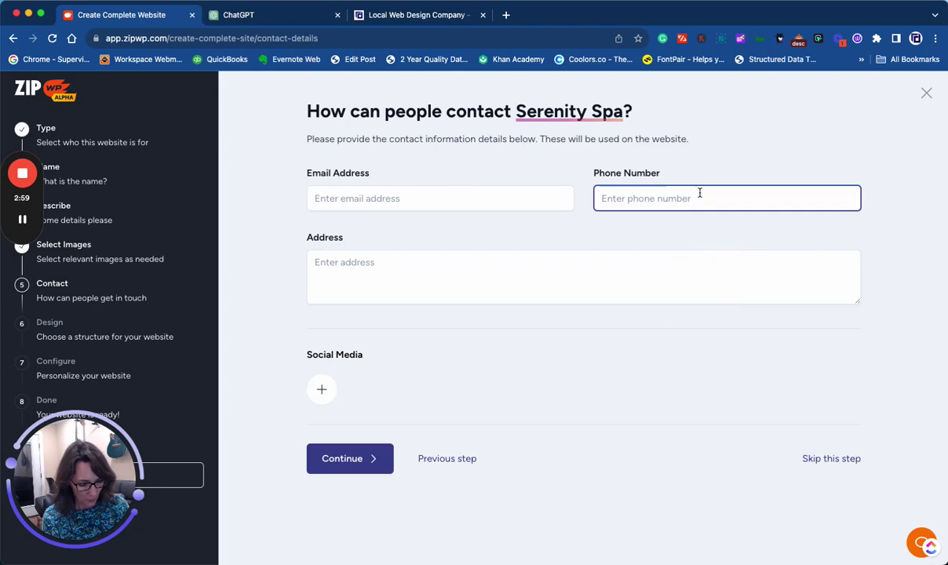
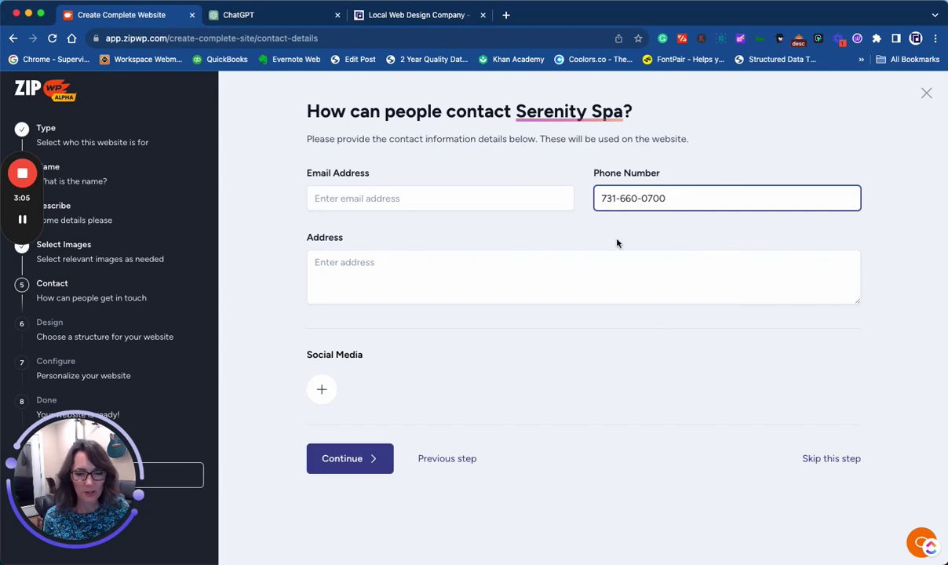
left_click(534, 272)
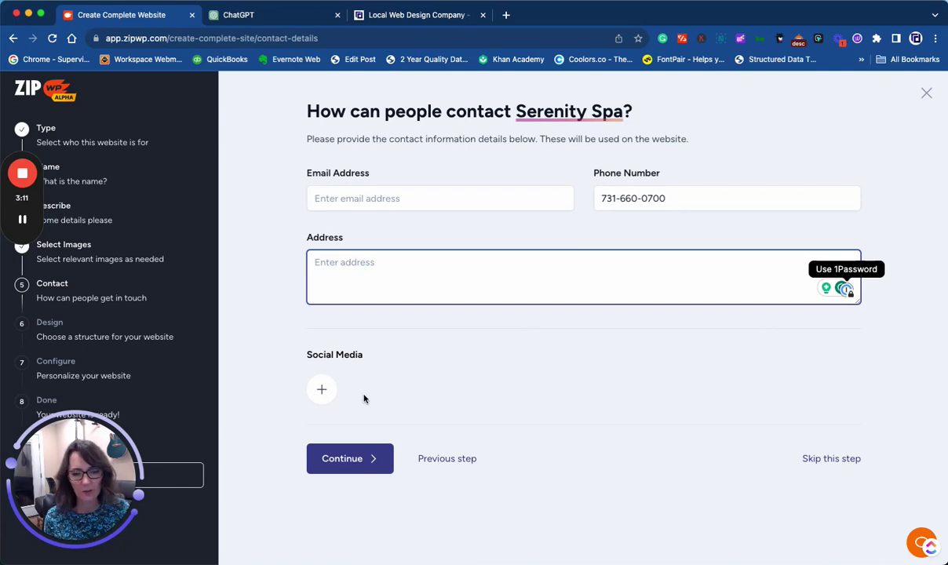
left_click(343, 457)
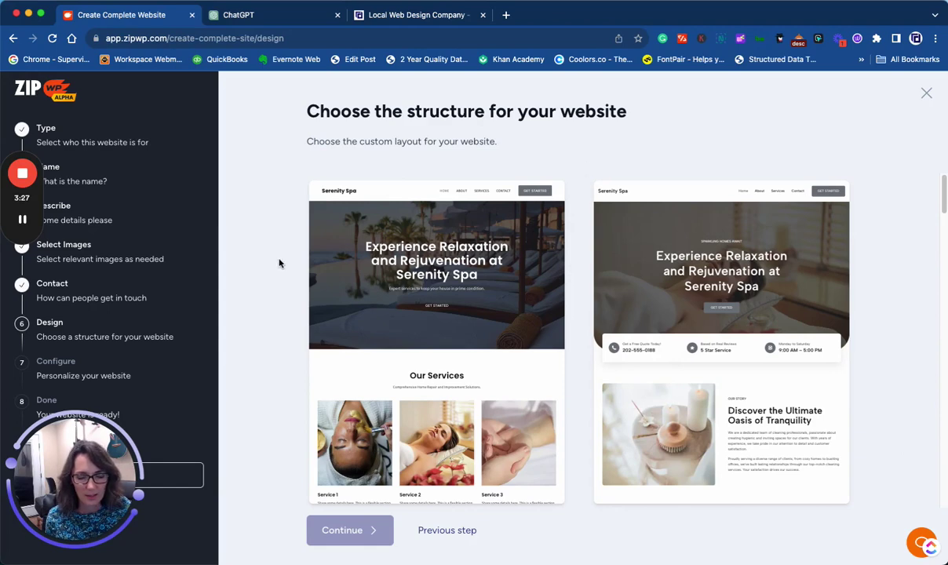
- Choose the layout with service cards and a Happy Customers section
scroll(419, 298, "down", 1)
scroll(420, 298, "down", 5)
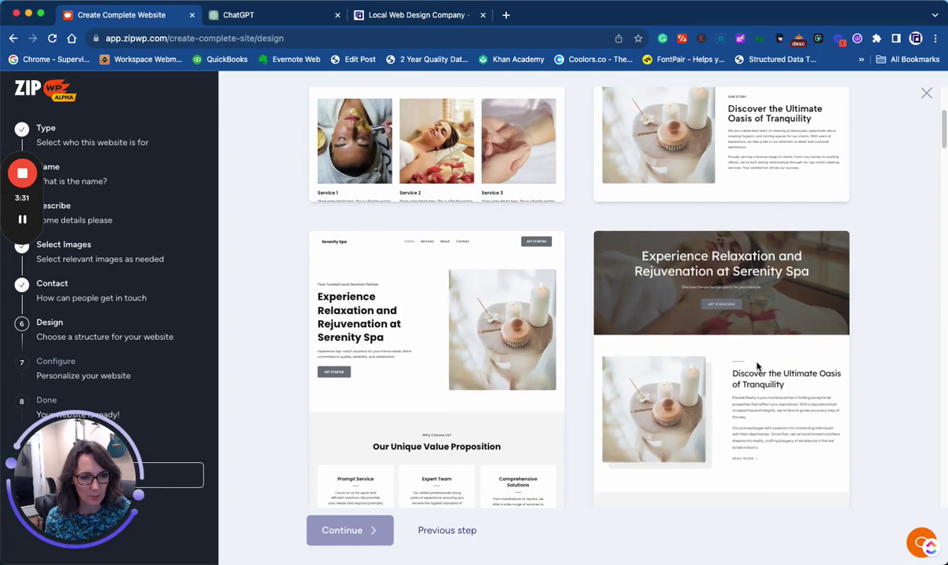
scroll(847, 369, "down", 3)
scroll(875, 368, "down", 5)
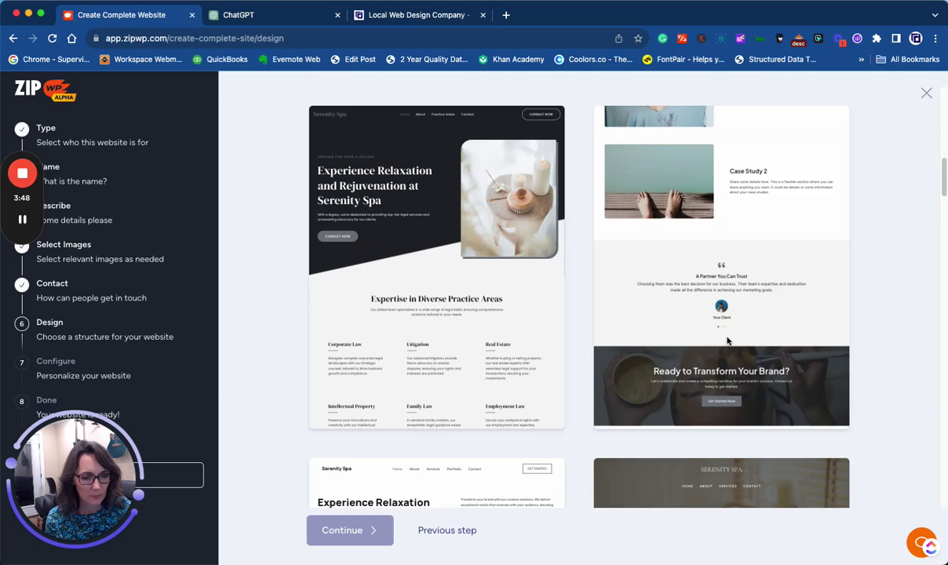
scroll(727, 339, "down", 5)
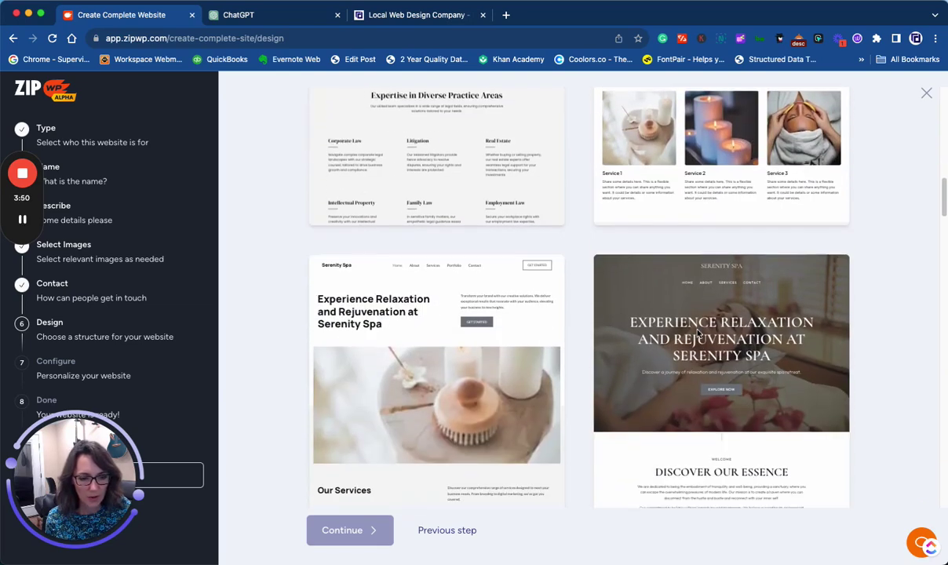
scroll(697, 333, "down", 1)
scroll(342, 426, "down", 8)
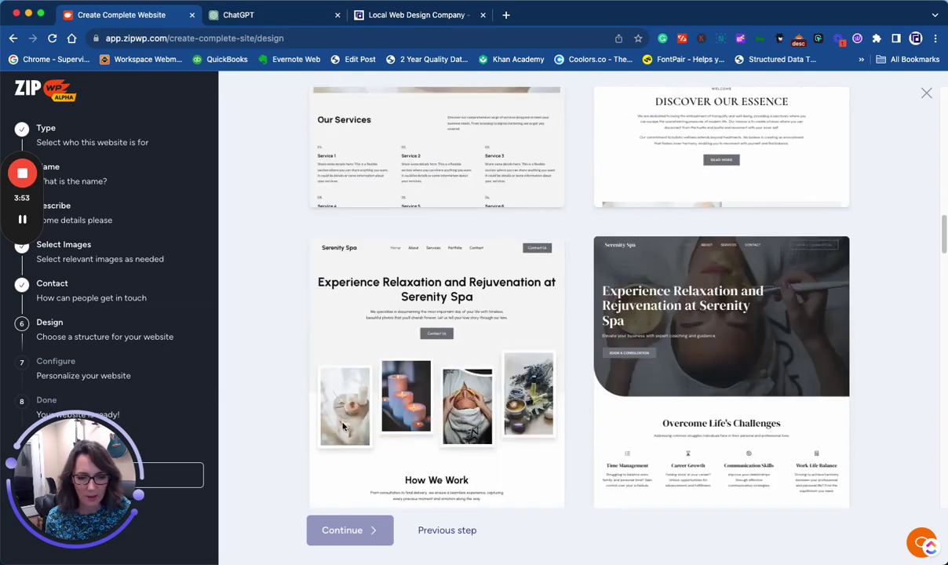
scroll(444, 403, "down", 6)
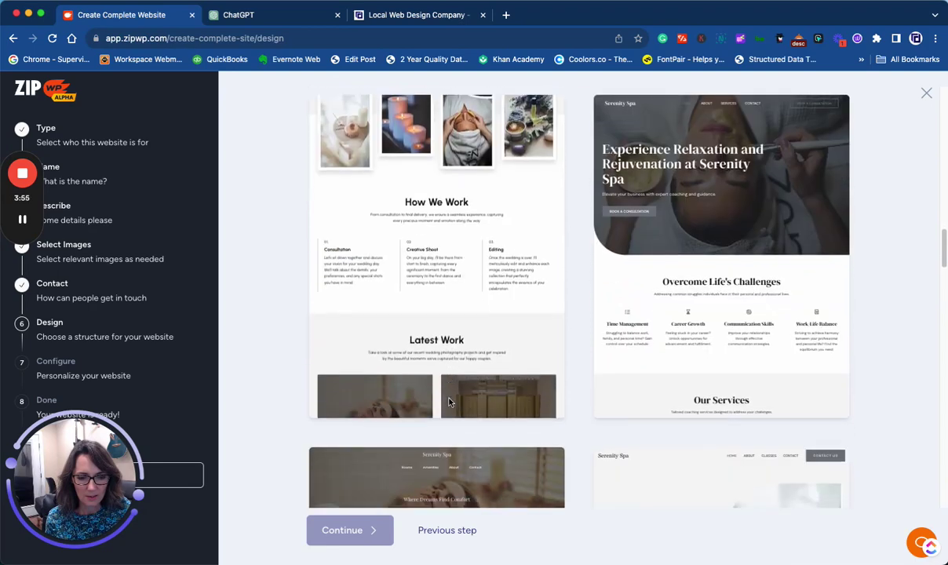
scroll(885, 381, "down", 9)
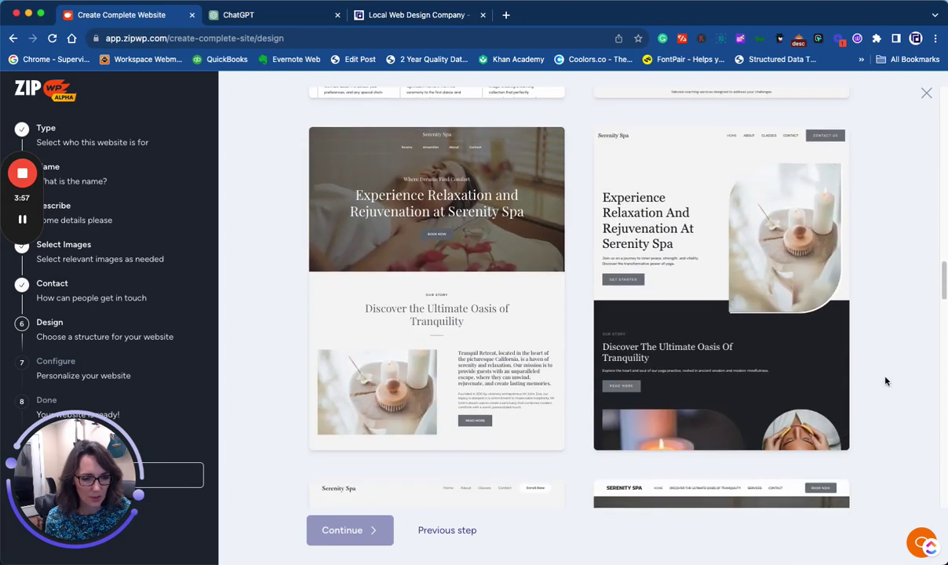
scroll(885, 381, "down", 7)
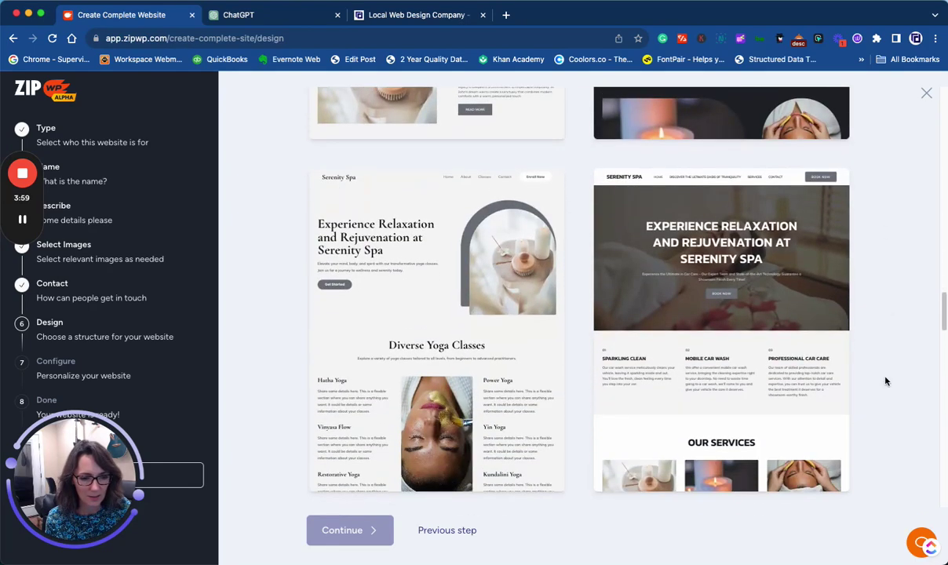
scroll(885, 381, "down", 3)
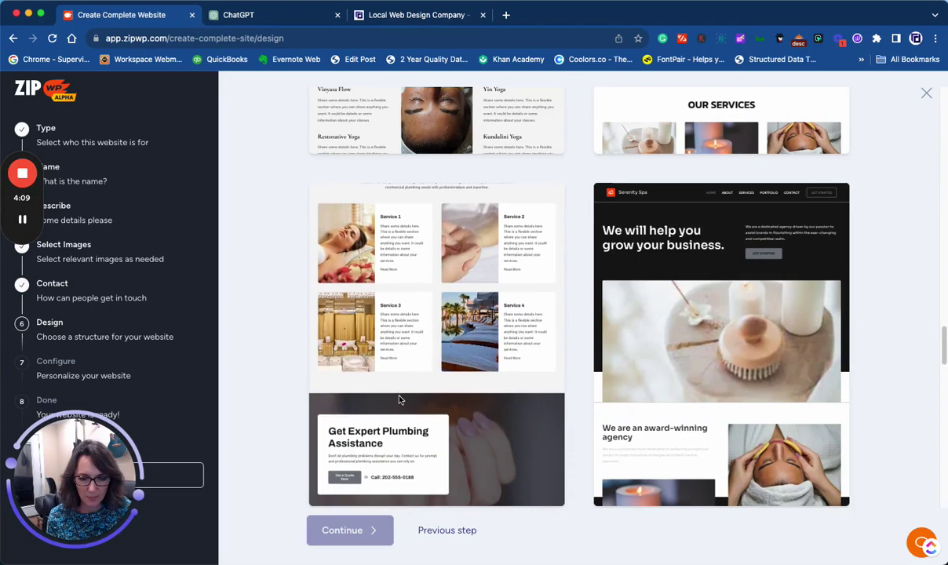
left_click(509, 393)
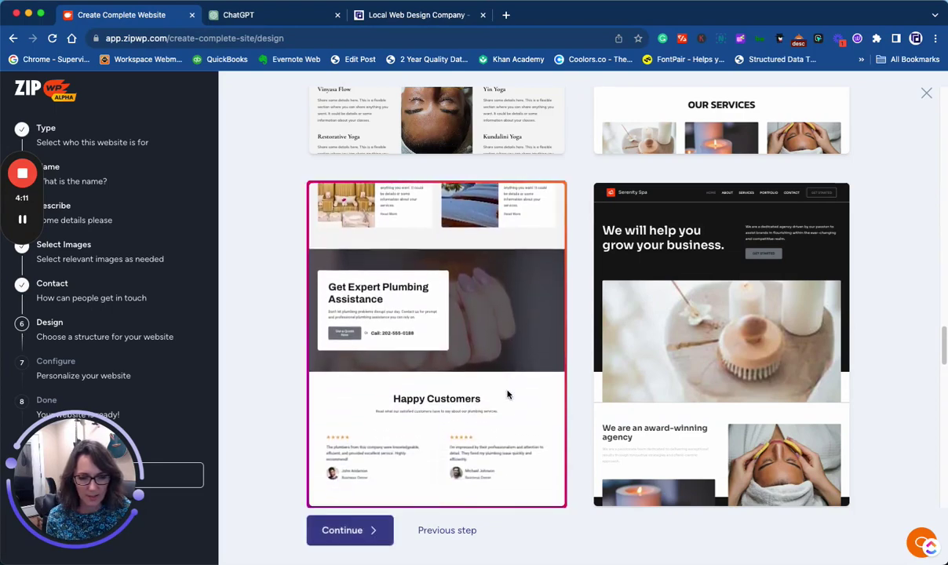
- Confirm the Serenity Spa details and start building the website
left_click(355, 532)
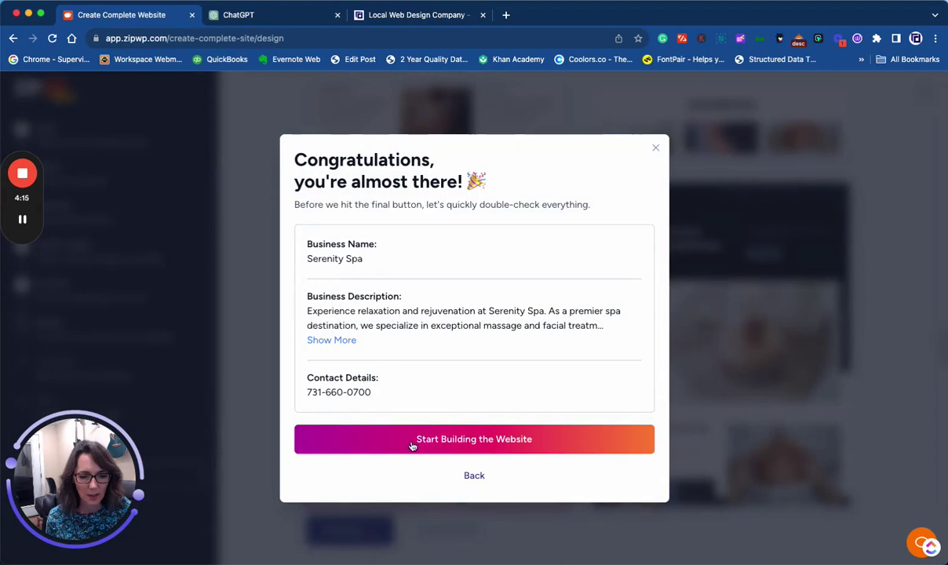
left_click(413, 444)
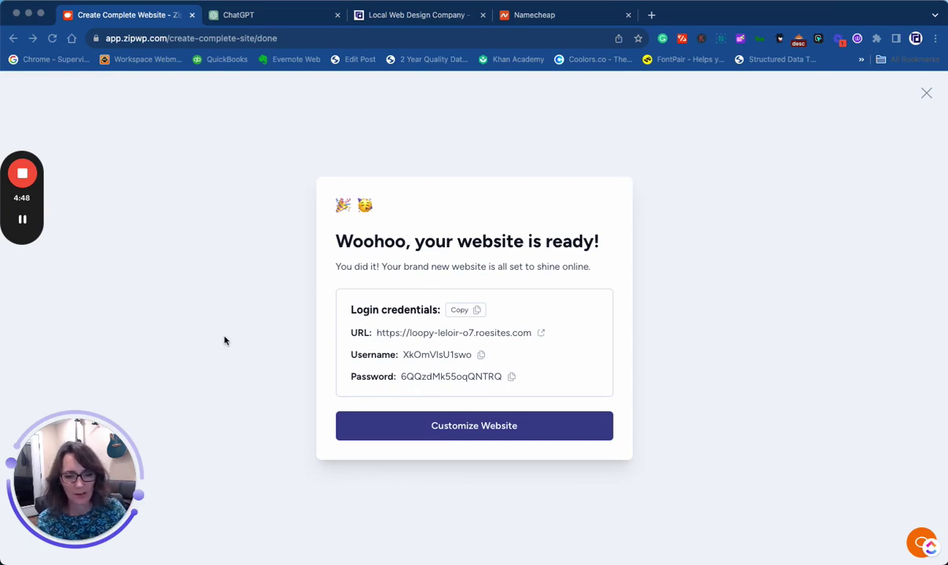
- Open the new site's WordPress admin, update its database, and continue to customizing
left_click(461, 428)
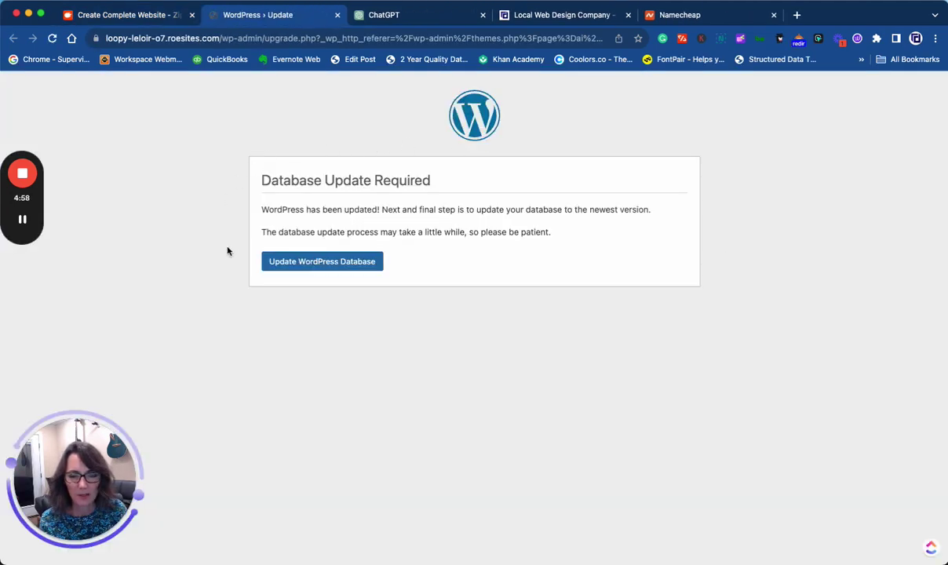
left_click(315, 261)
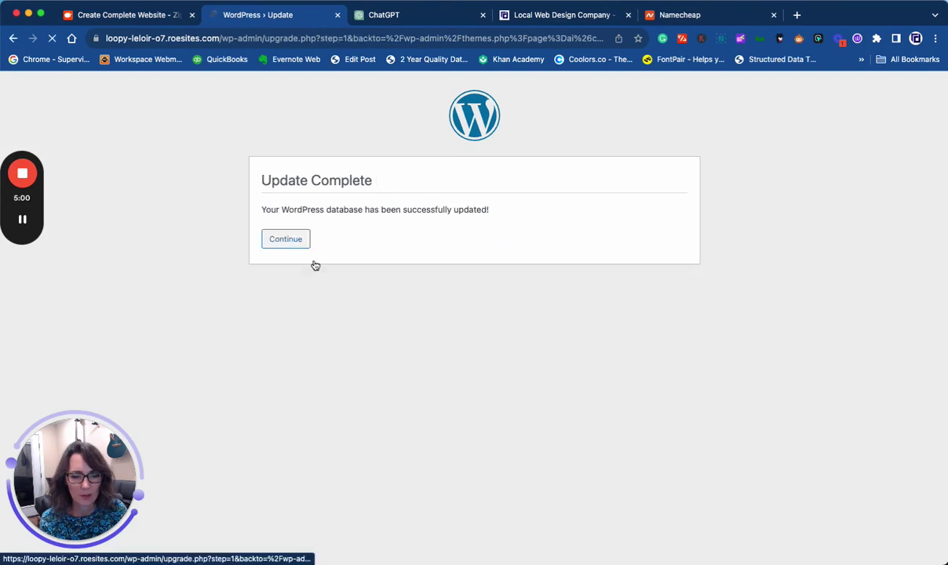
left_click(282, 242)
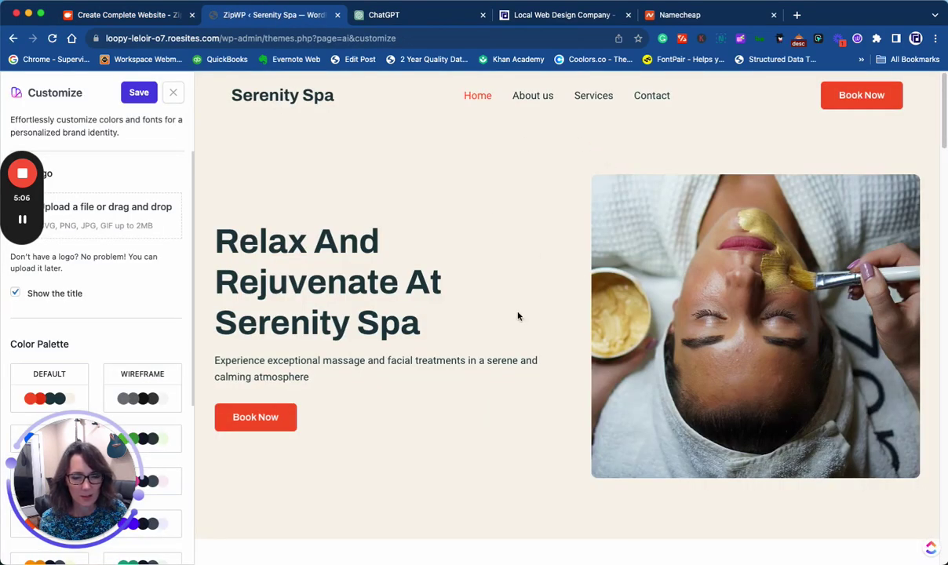
- Preview the grey Wireframe, blue and green colour palettes on the site
scroll(518, 316, "down", 7)
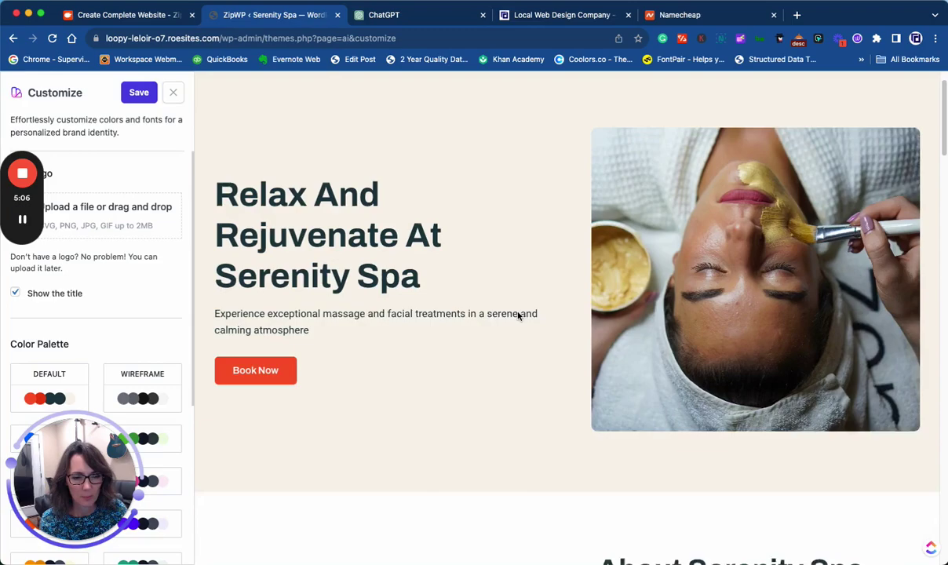
scroll(518, 316, "down", 10)
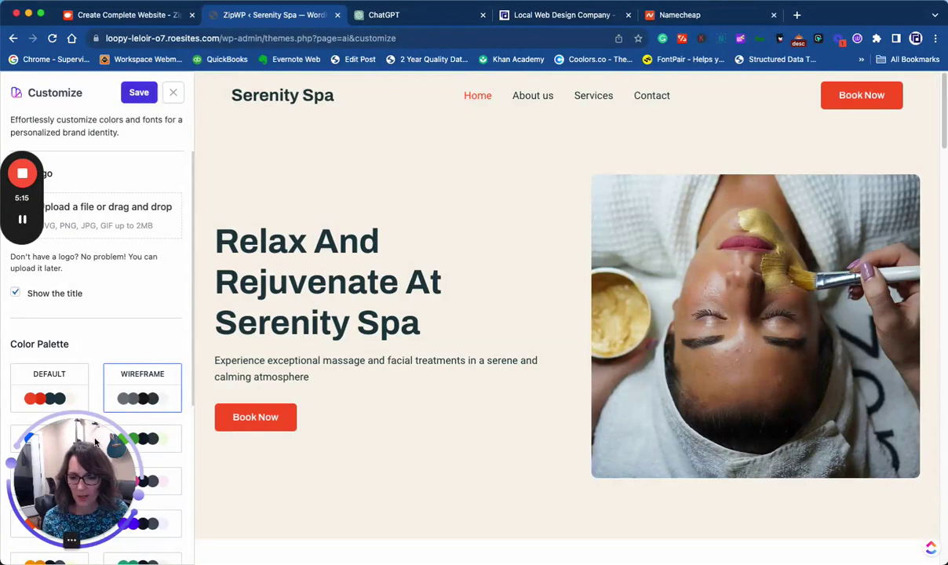
left_click_drag(92, 440, 143, 156)
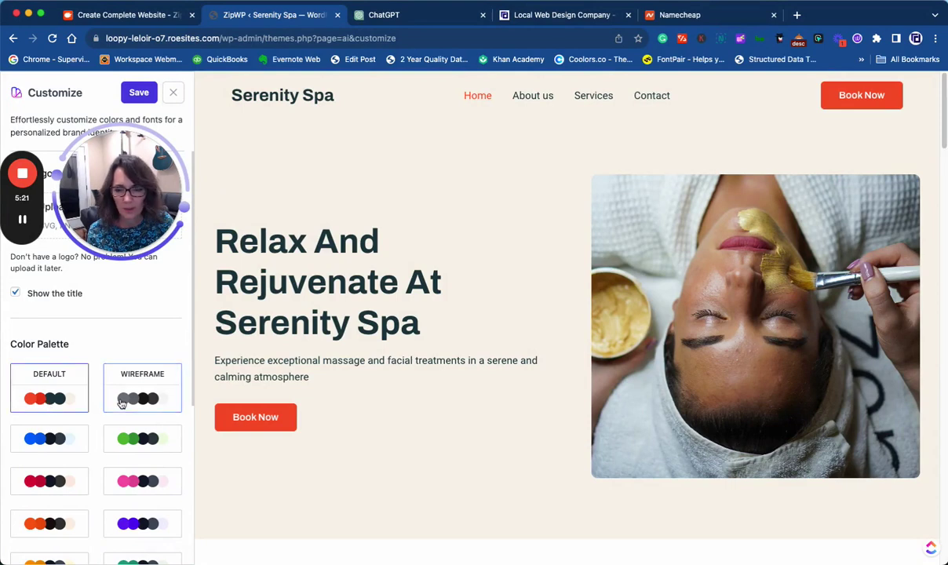
left_click(121, 402)
left_click(59, 439)
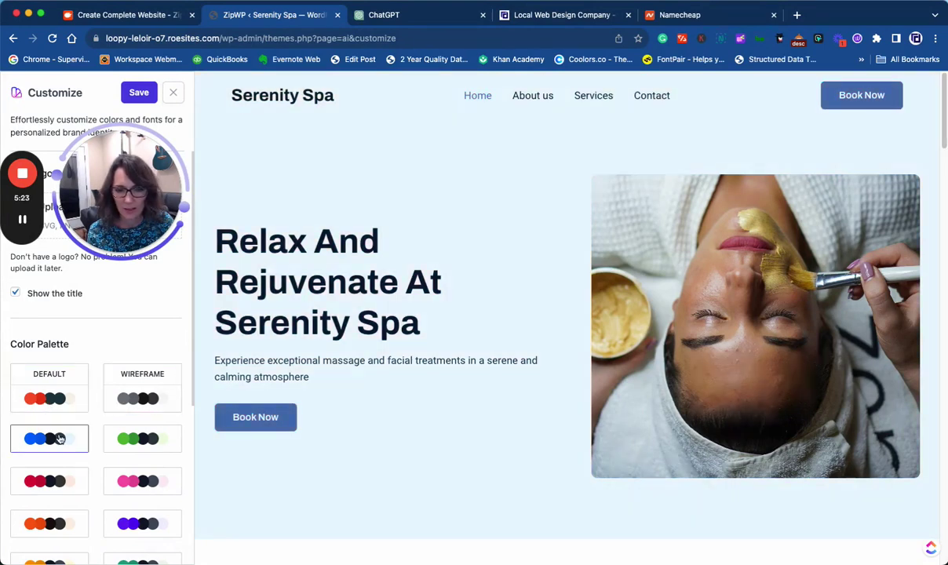
left_click(138, 441)
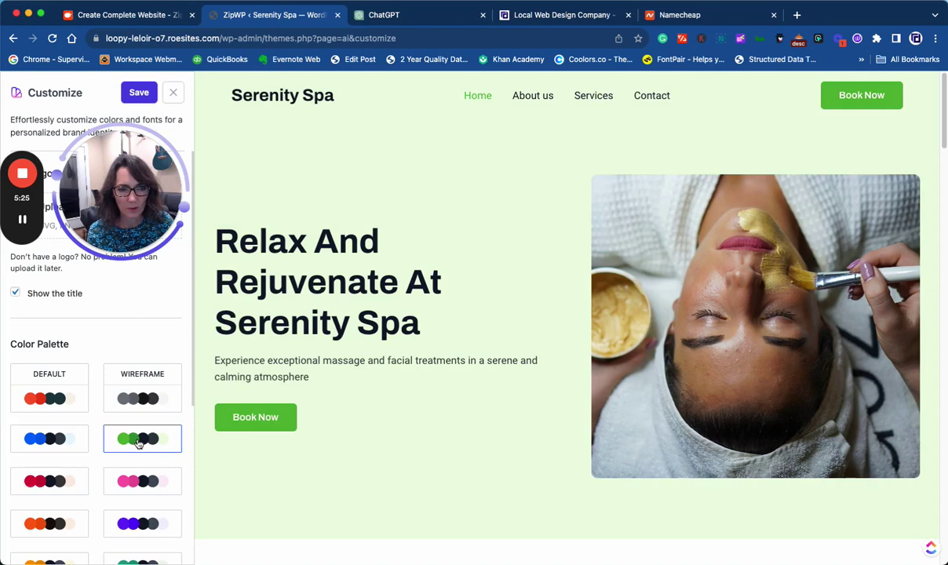
- Try the red, pink and orange palettes, then apply the teal palette
scroll(86, 424, "down", 2)
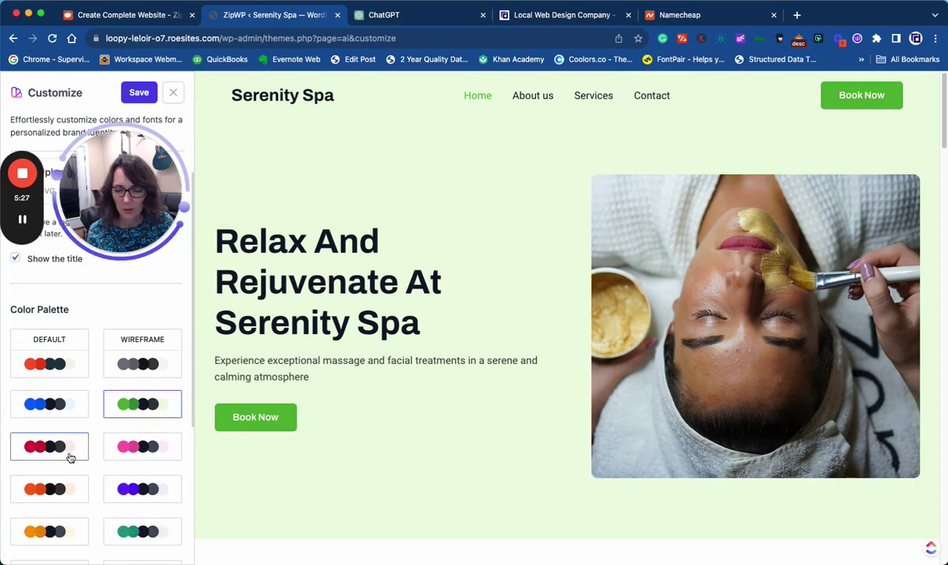
left_click(69, 453)
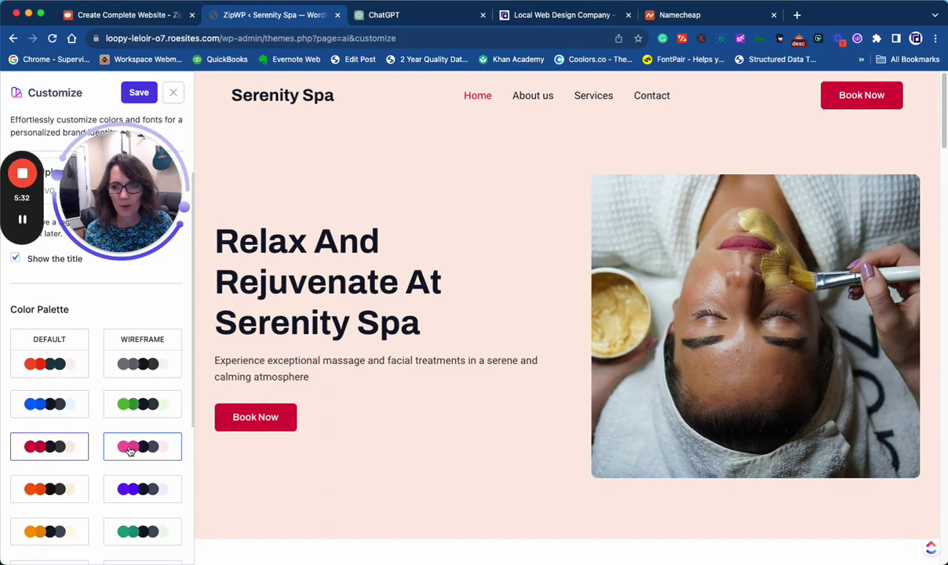
left_click(130, 447)
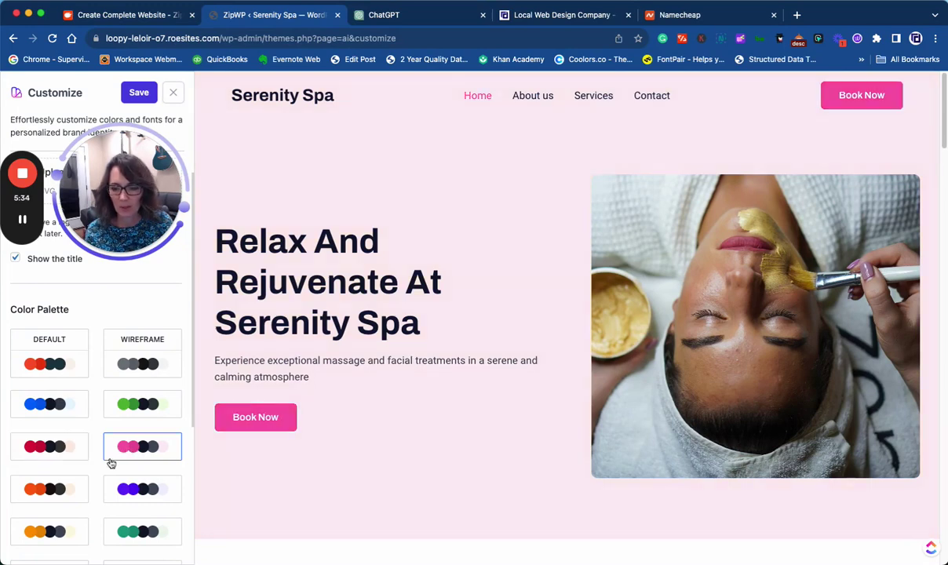
left_click(51, 490)
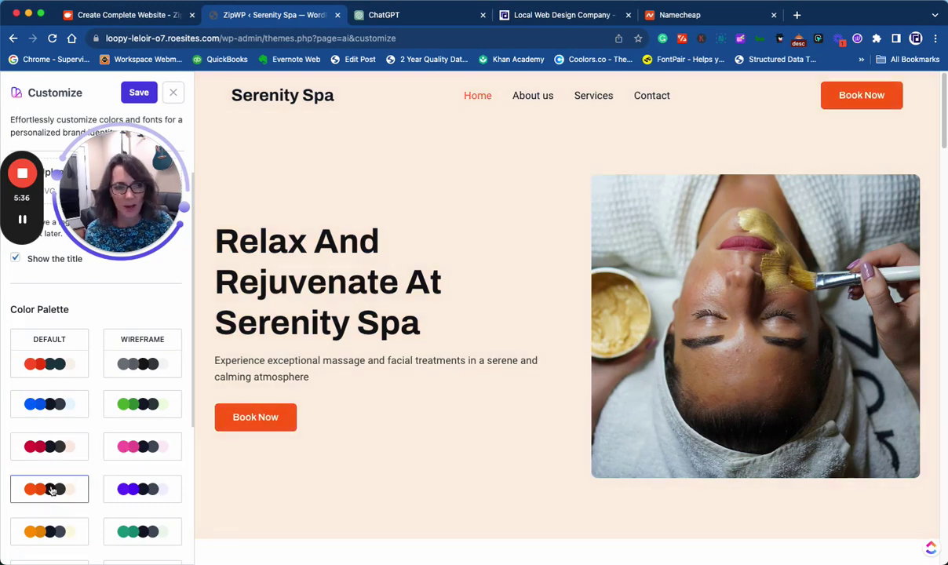
scroll(109, 493, "down", 1)
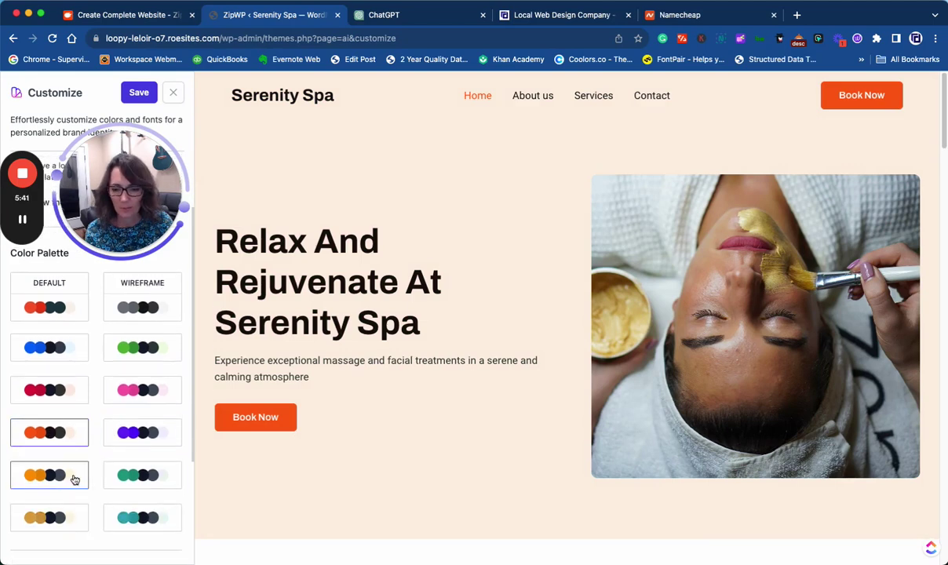
left_click(126, 517)
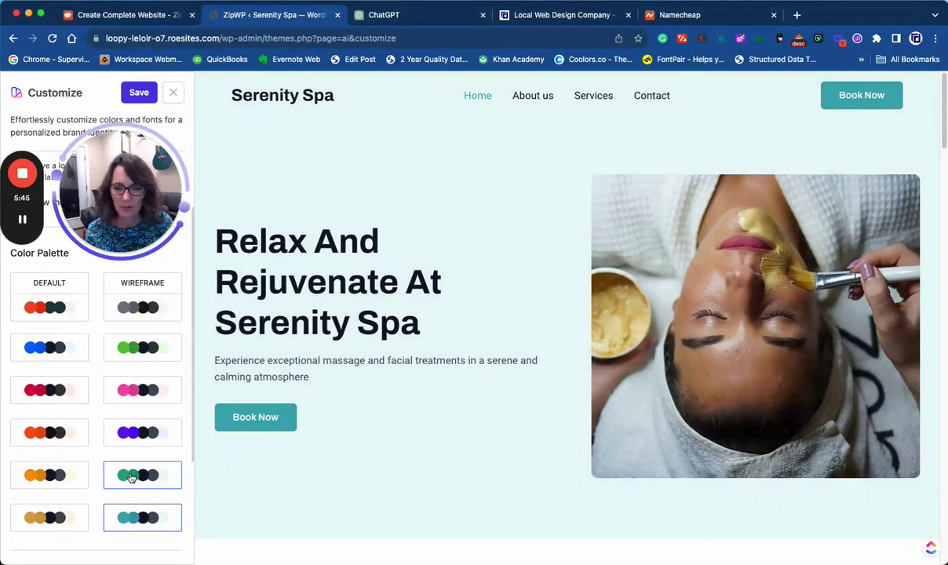
scroll(129, 502, "down", 1)
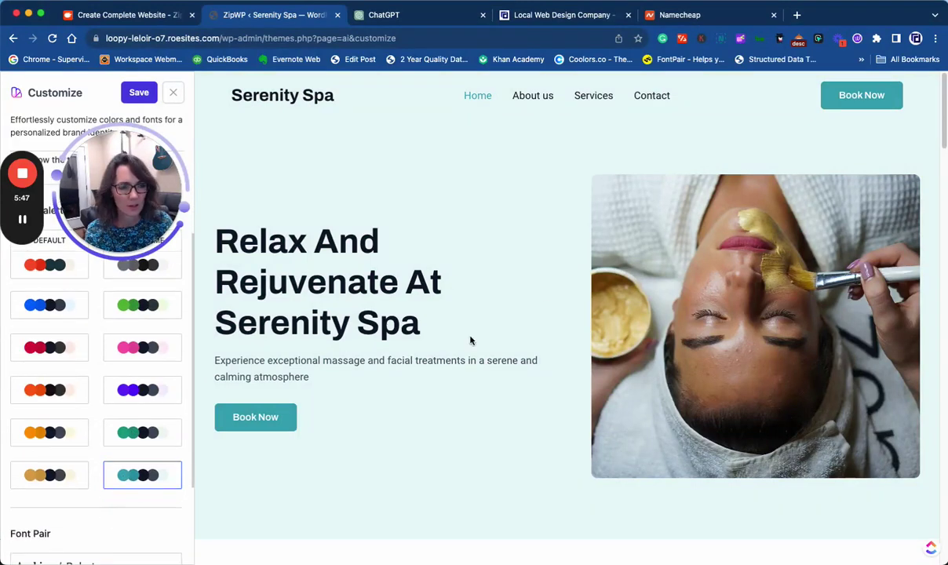
- Try several heading font pairs, settle on a serif pair, and save to view the live site
scroll(214, 381, "down", 3)
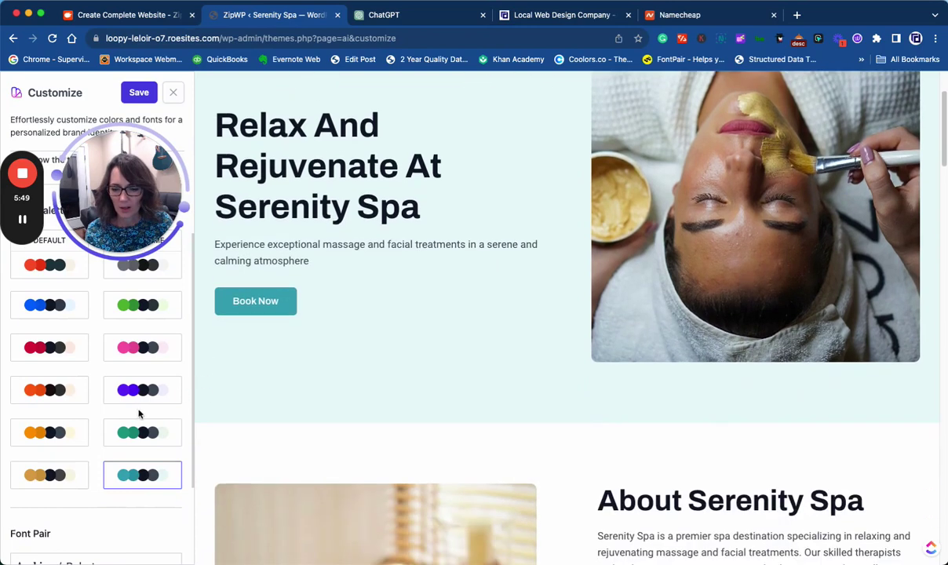
scroll(125, 416, "down", 3)
scroll(471, 331, "up", 3)
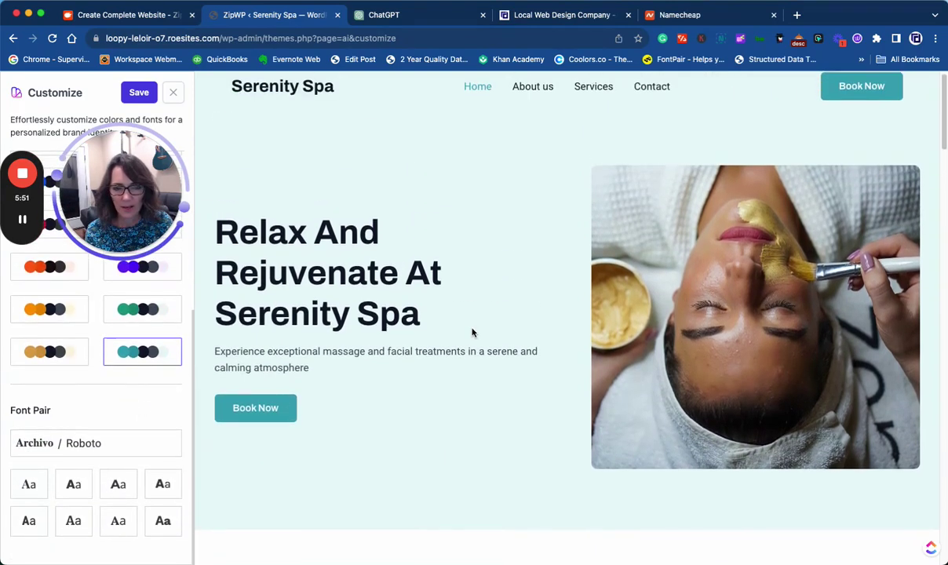
left_click(38, 488)
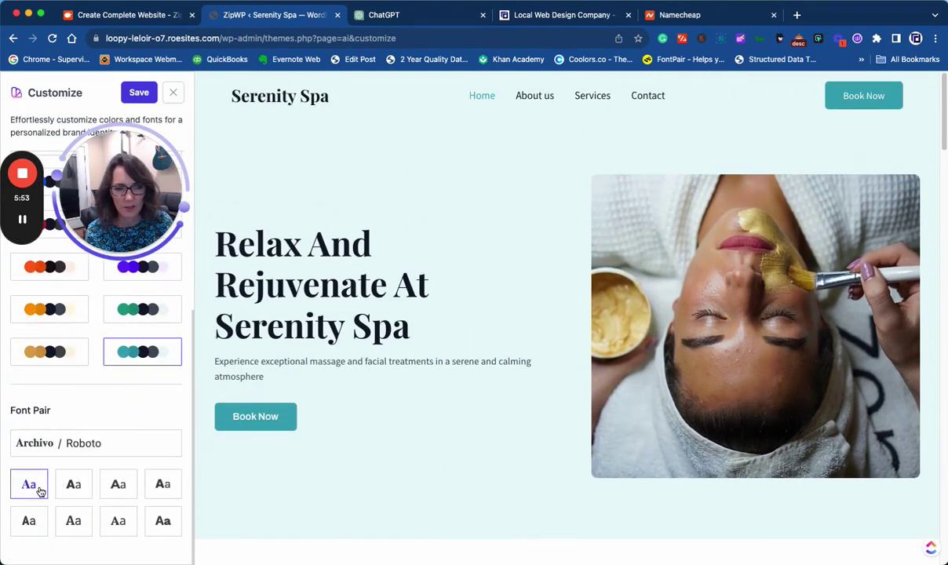
left_click(76, 486)
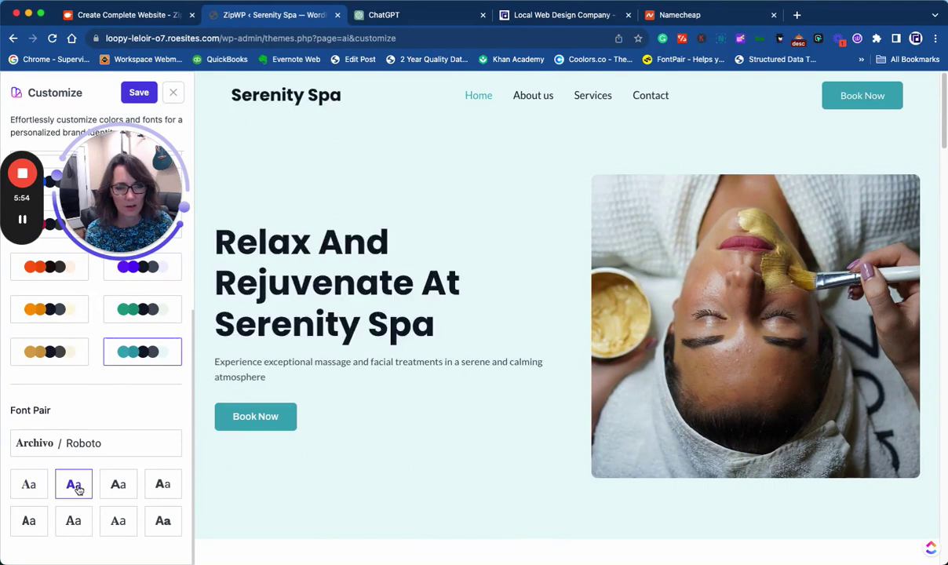
left_click(122, 486)
left_click(29, 524)
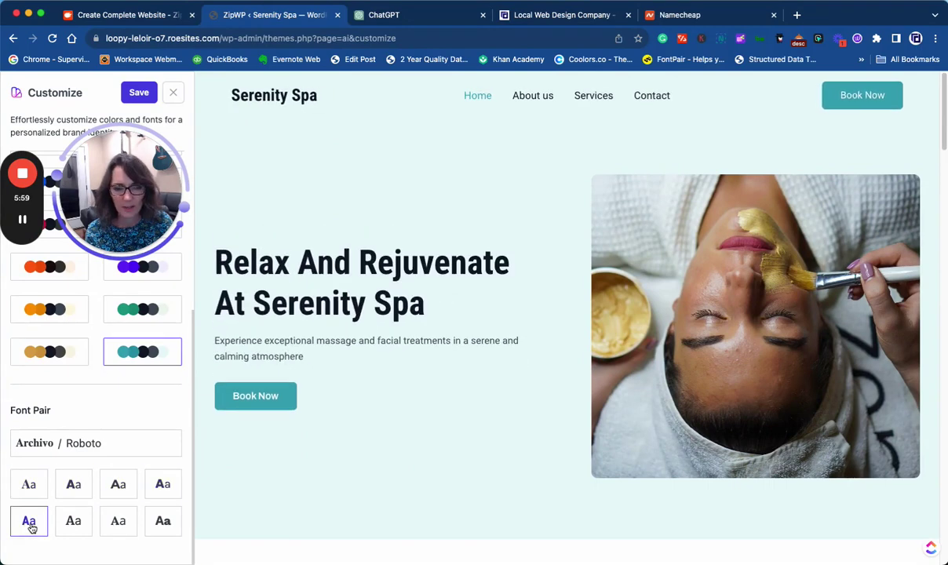
left_click(61, 520)
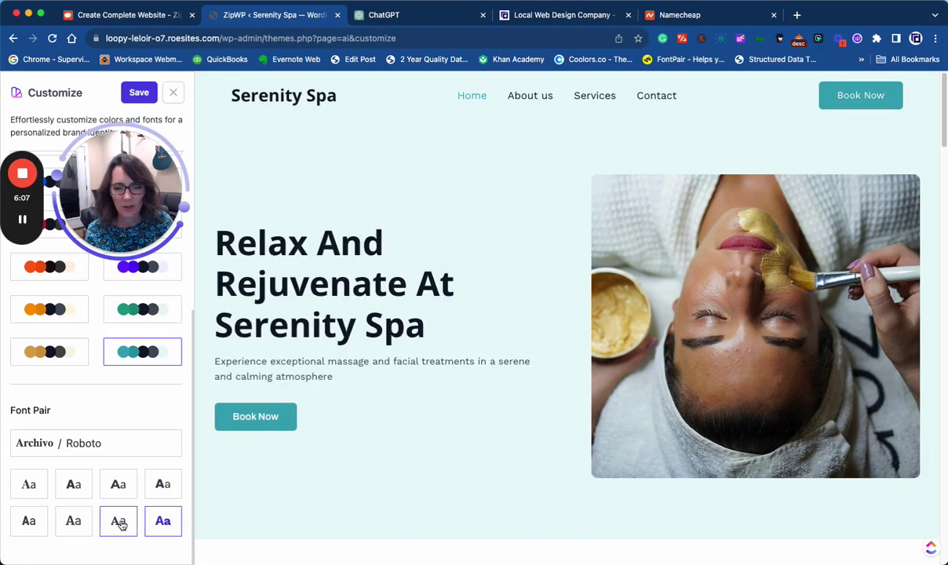
left_click(120, 522)
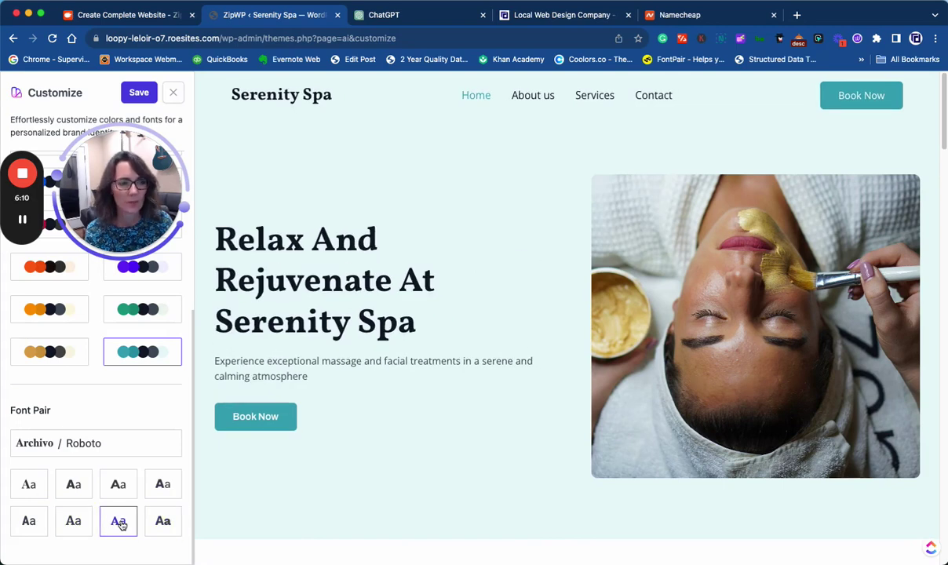
left_click(139, 94)
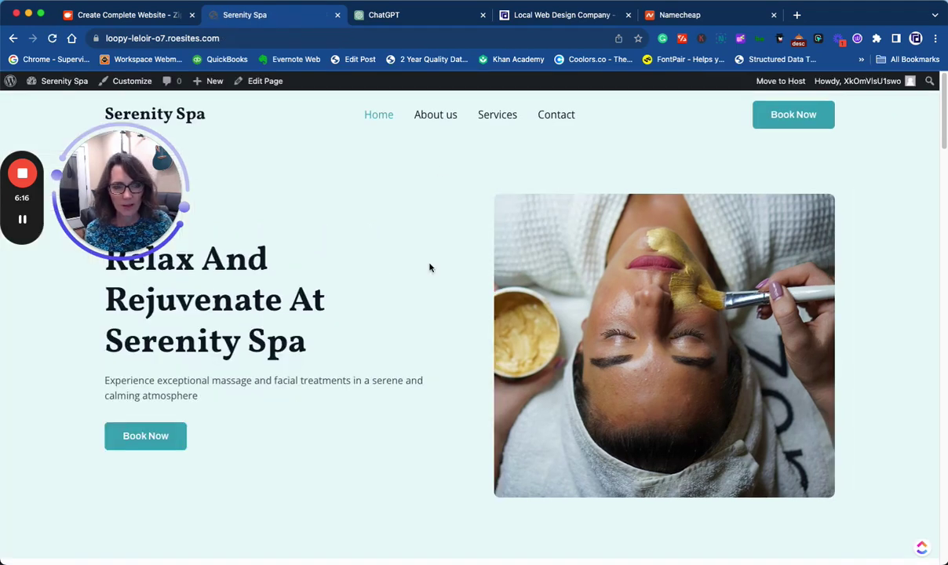
- Open the Home page for editing from the admin bar
scroll(398, 311, "down", 5)
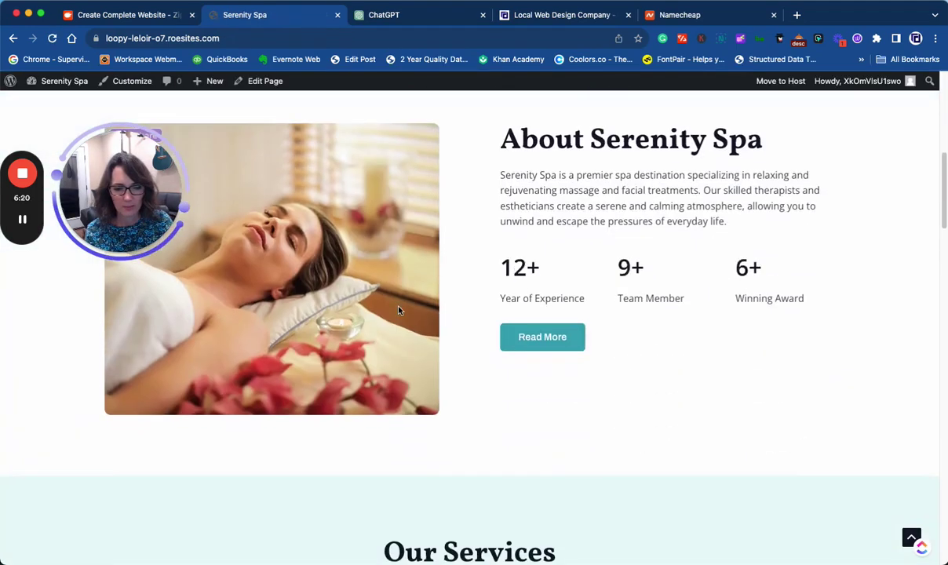
scroll(398, 310, "up", 5)
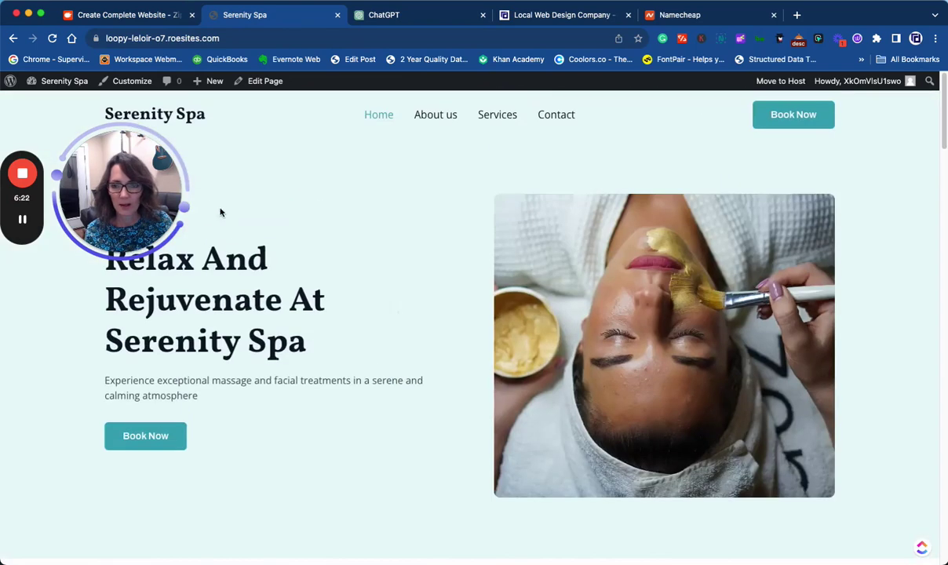
left_click_drag(88, 235, 49, 474)
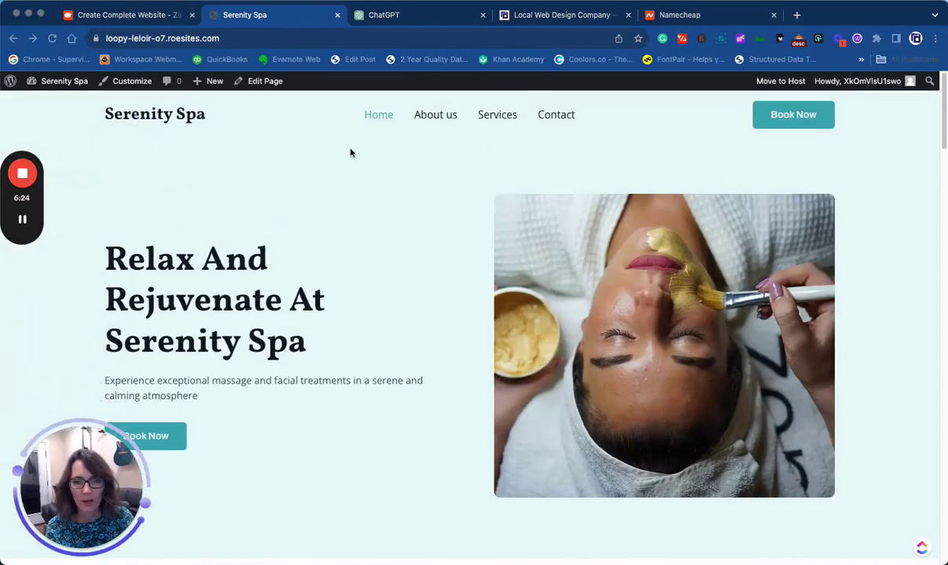
left_click(259, 81)
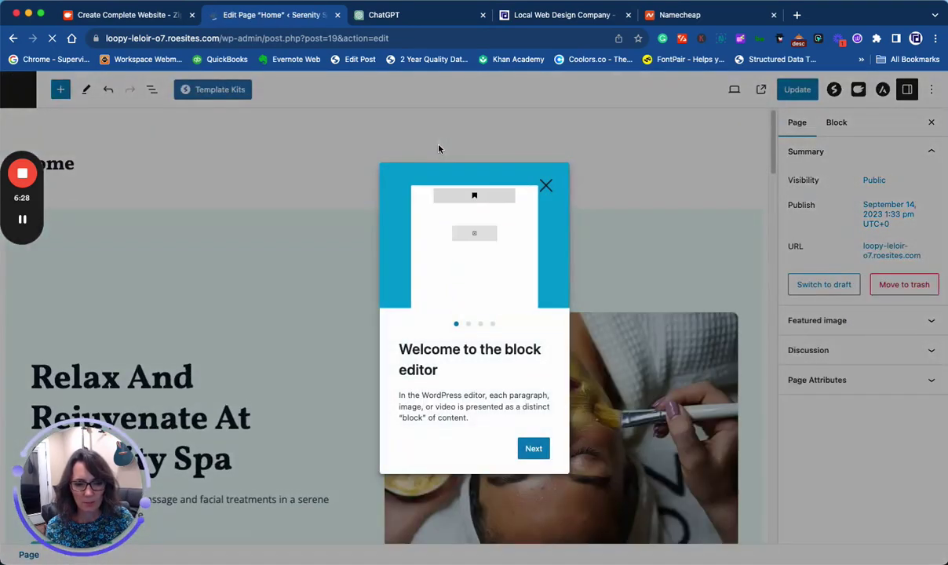
- Dismiss the welcome tour and select the 'Relax And Rejuvenate At Serenity Spa' hero info box
left_click(546, 185)
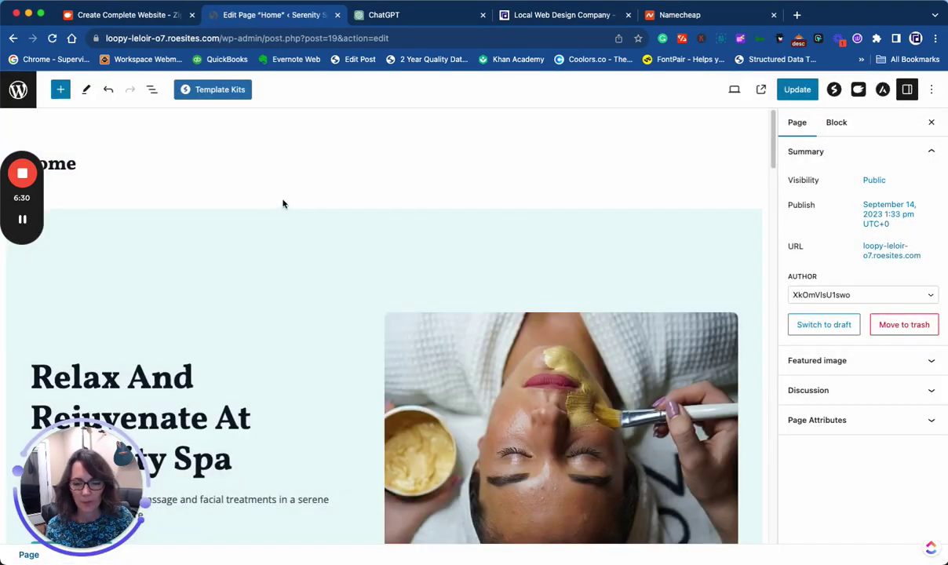
scroll(203, 222, "down", 5)
left_click(142, 214)
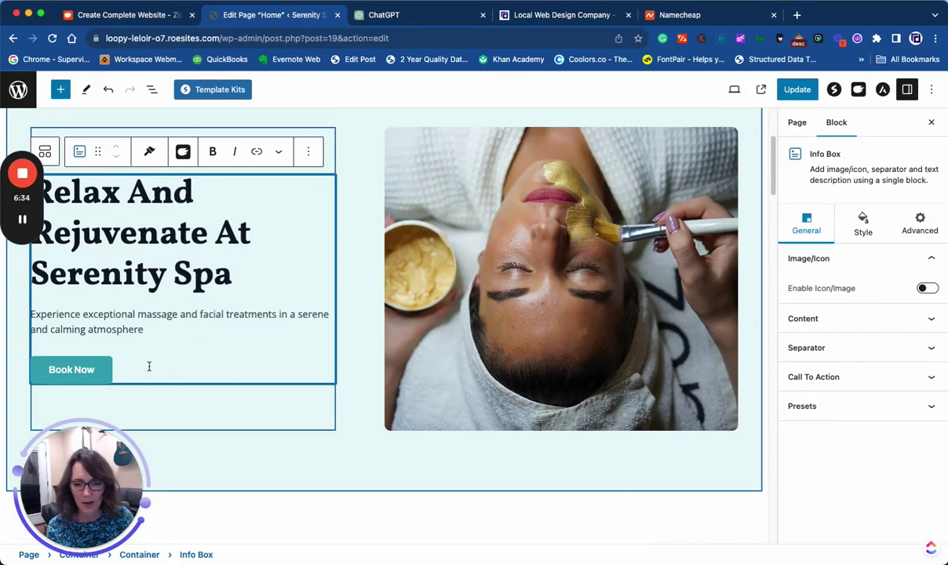
left_click(92, 378)
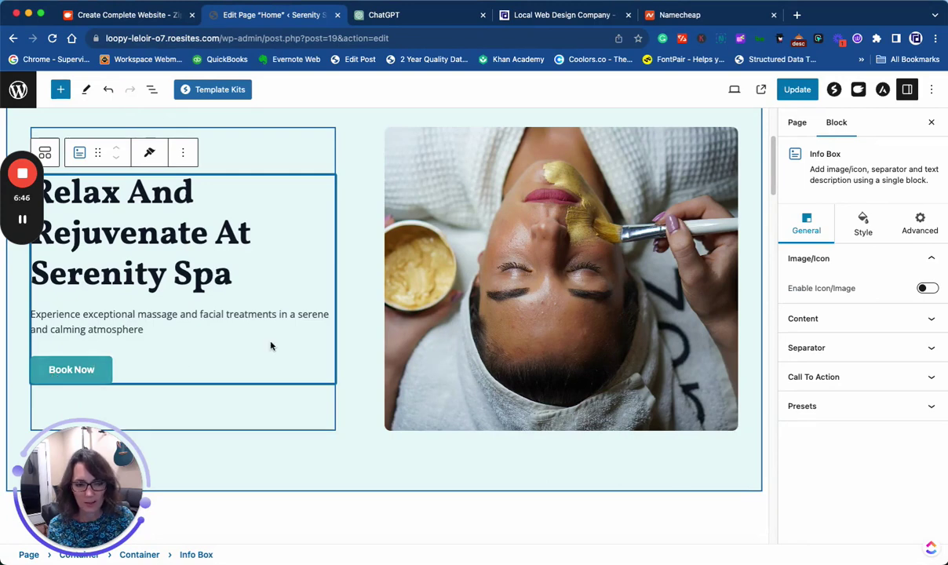
- Replace the About Serenity Spa photo with the candles image from the Media Library
scroll(264, 351, "down", 5)
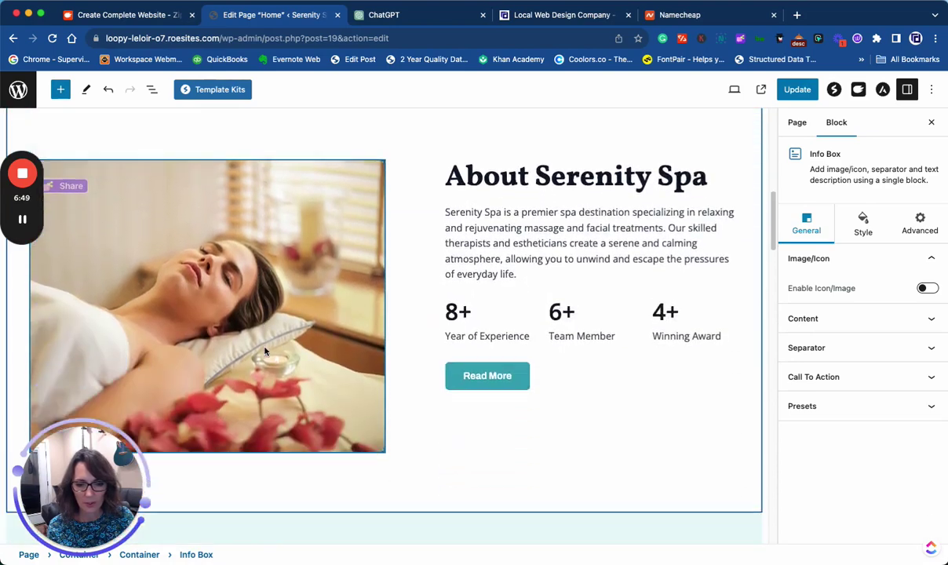
left_click(199, 290)
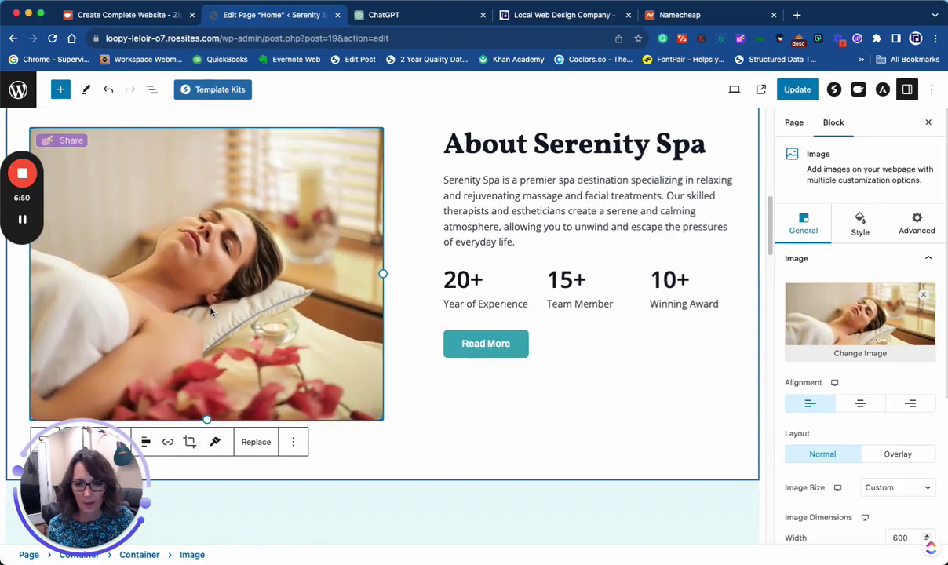
left_click(835, 324)
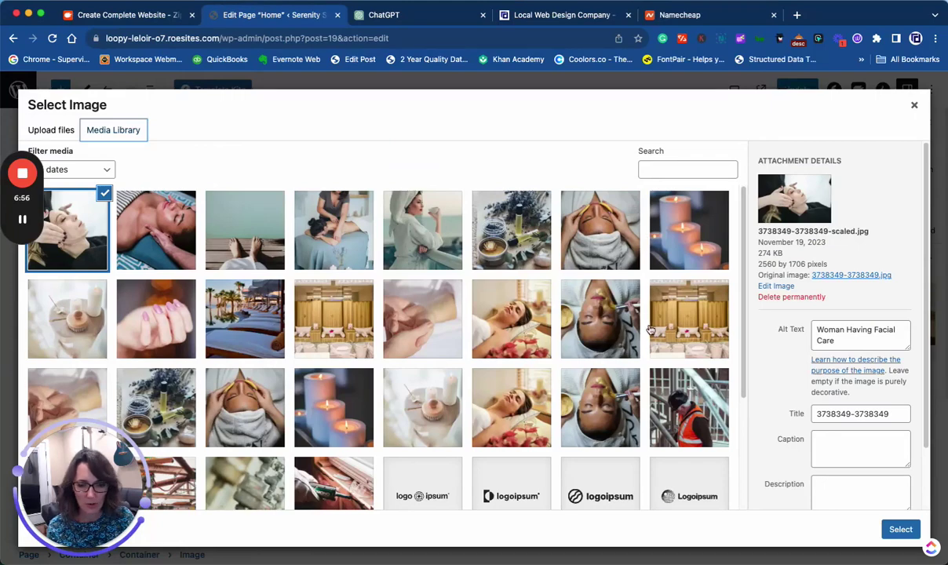
left_click(355, 410)
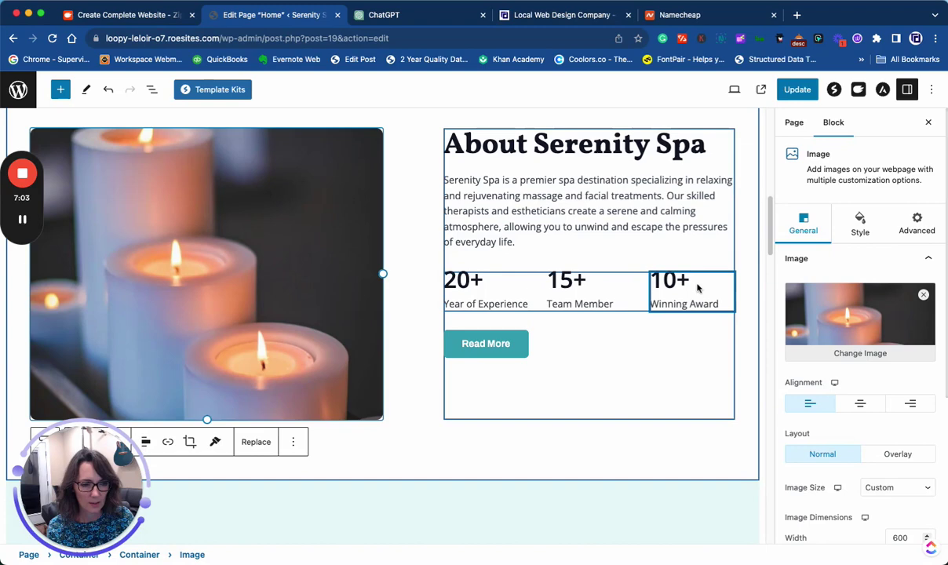
- Review the rest of the Home page, update it, and return to the Pages list
left_click(492, 287)
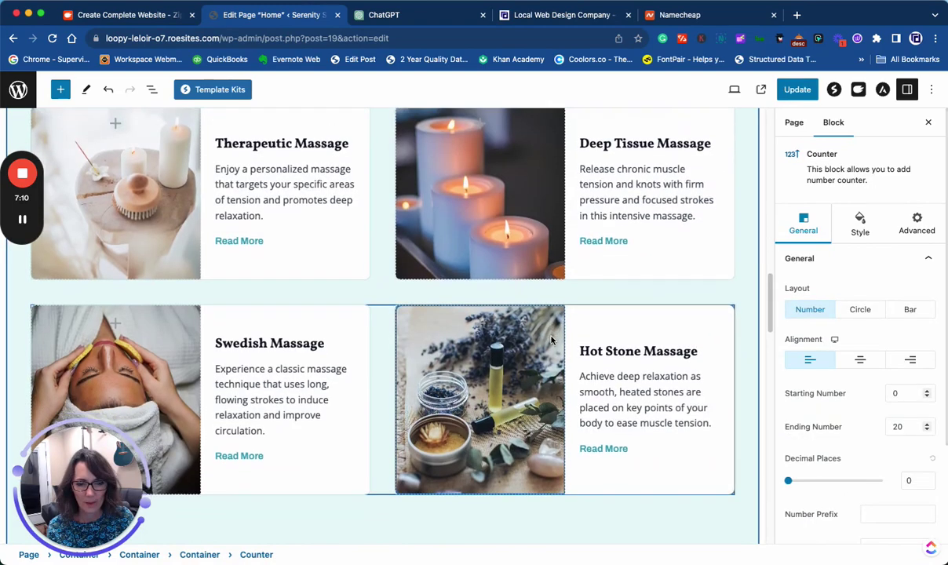
scroll(552, 340, "down", 2)
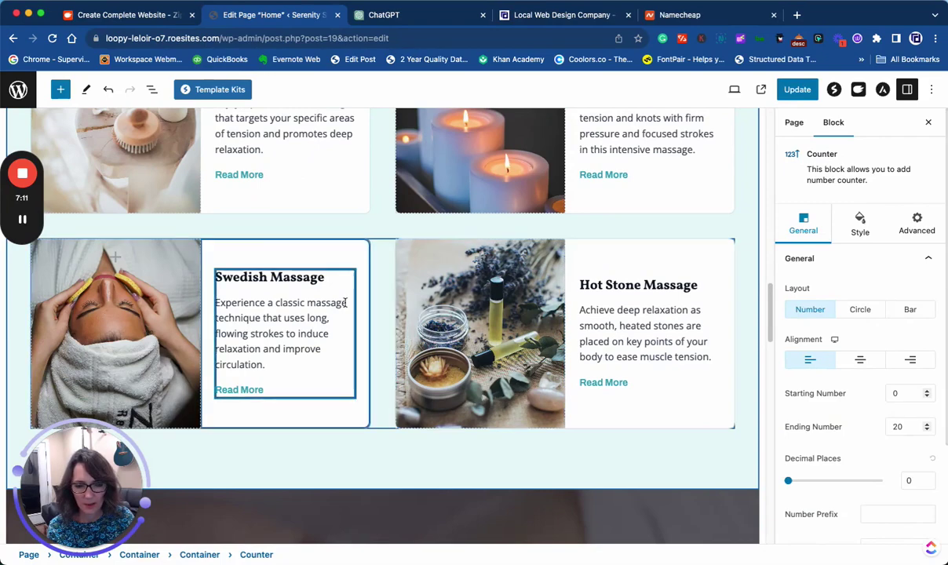
scroll(461, 315, "down", 5)
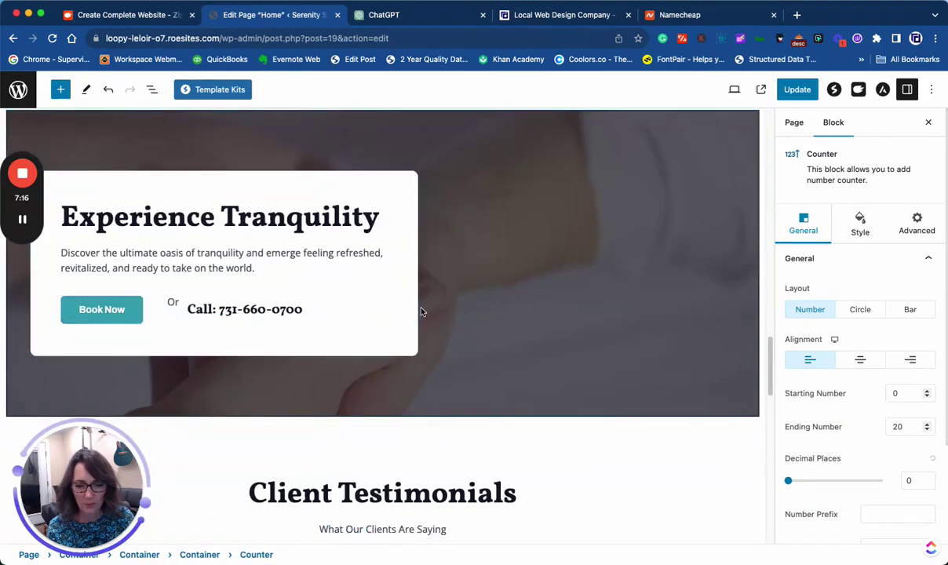
scroll(420, 314, "down", 3)
scroll(443, 319, "down", 3)
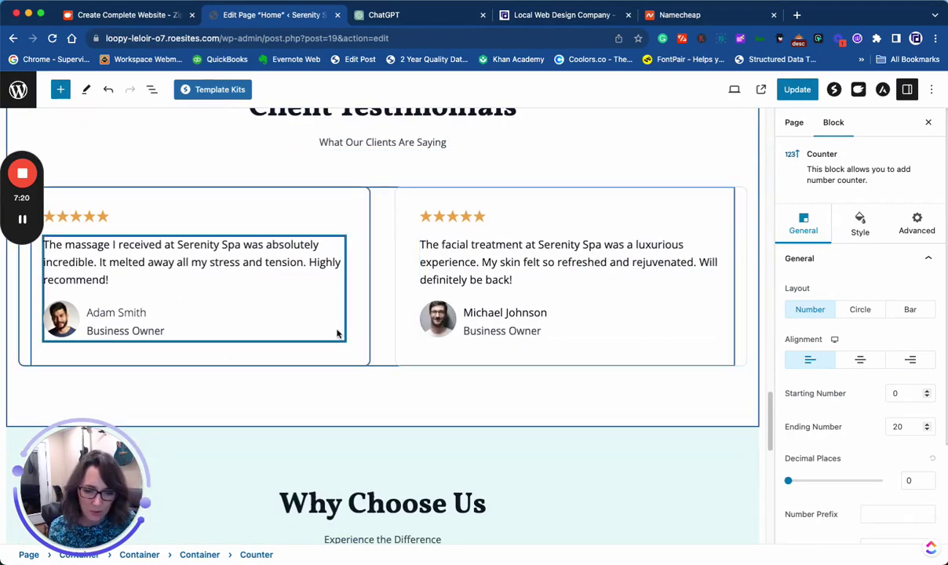
scroll(338, 333, "down", 10)
scroll(425, 327, "up", 20)
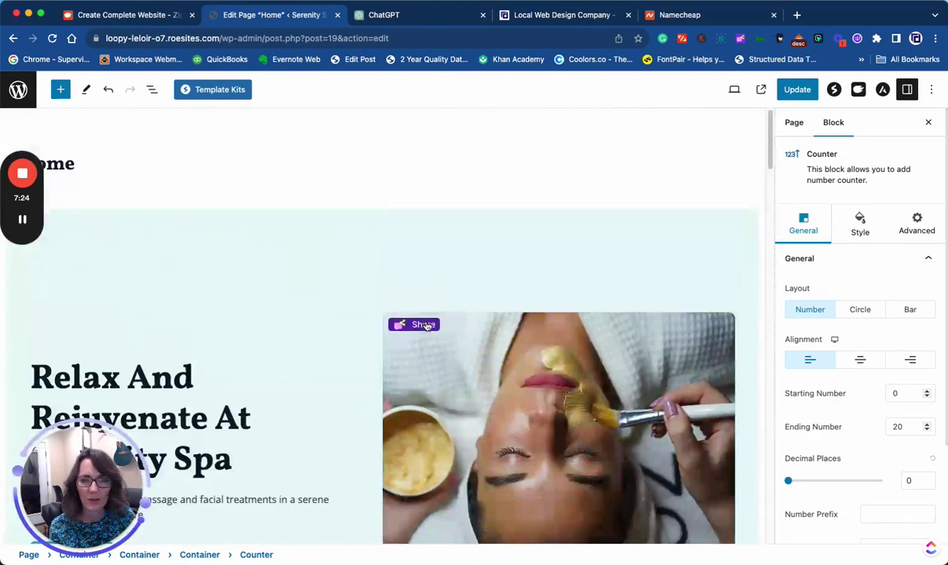
left_click(795, 92)
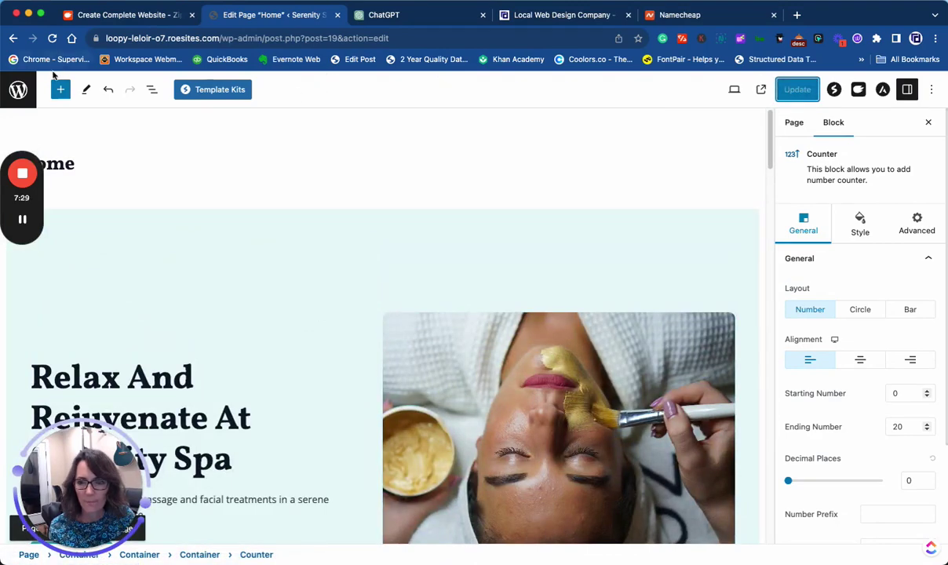
left_click(30, 91)
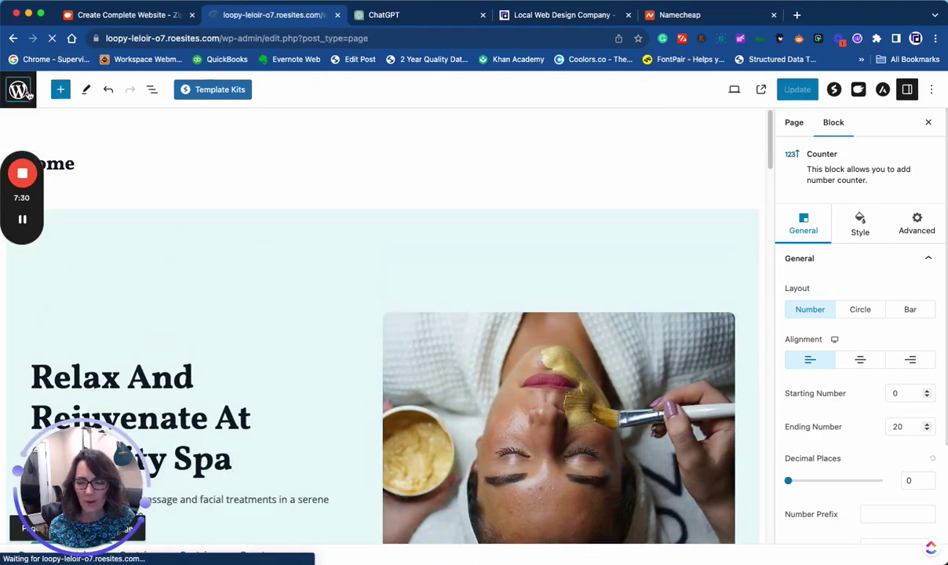
- View the live Serenity Spa homepage with its new candles photo
left_click(43, 99)
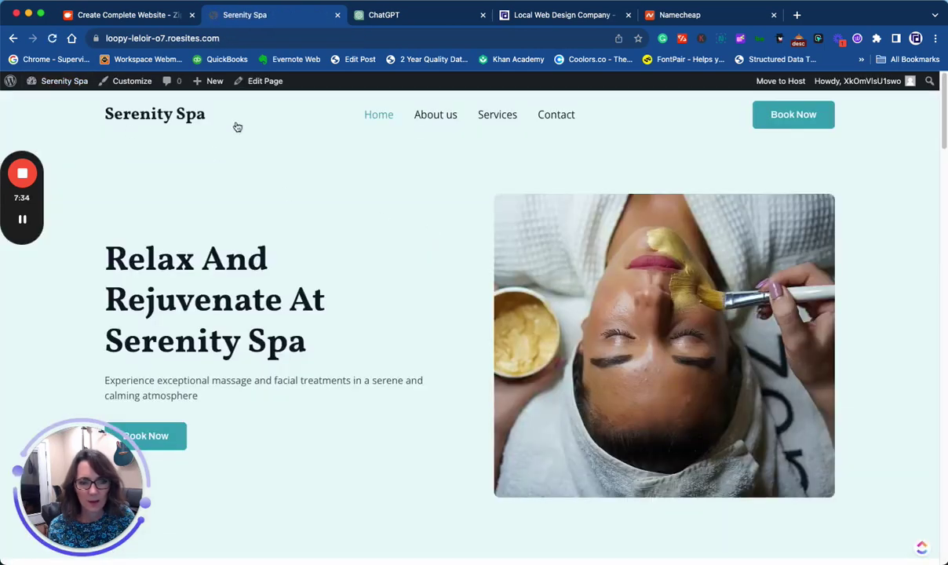
scroll(446, 316, "down", 9)
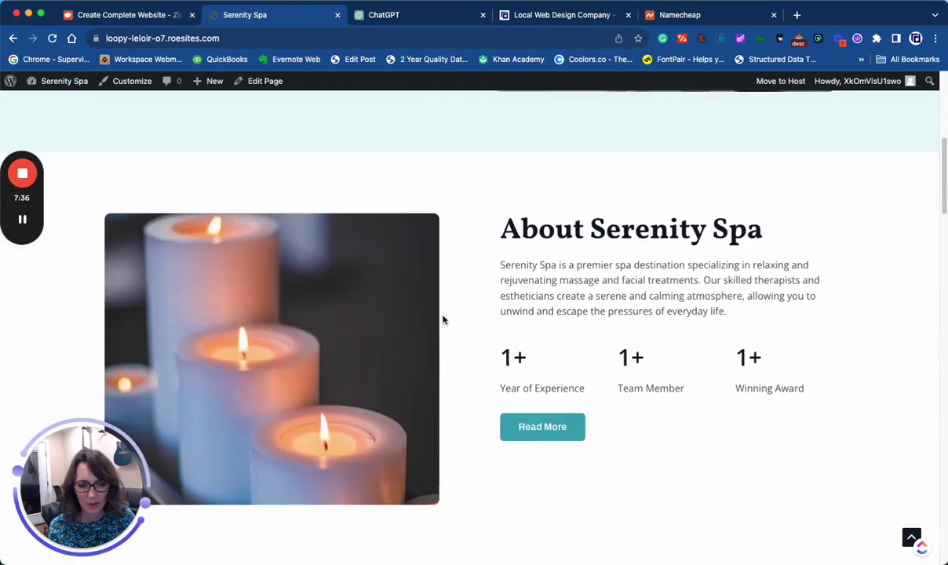
scroll(443, 315, "down", 5)
scroll(439, 320, "up", 15)
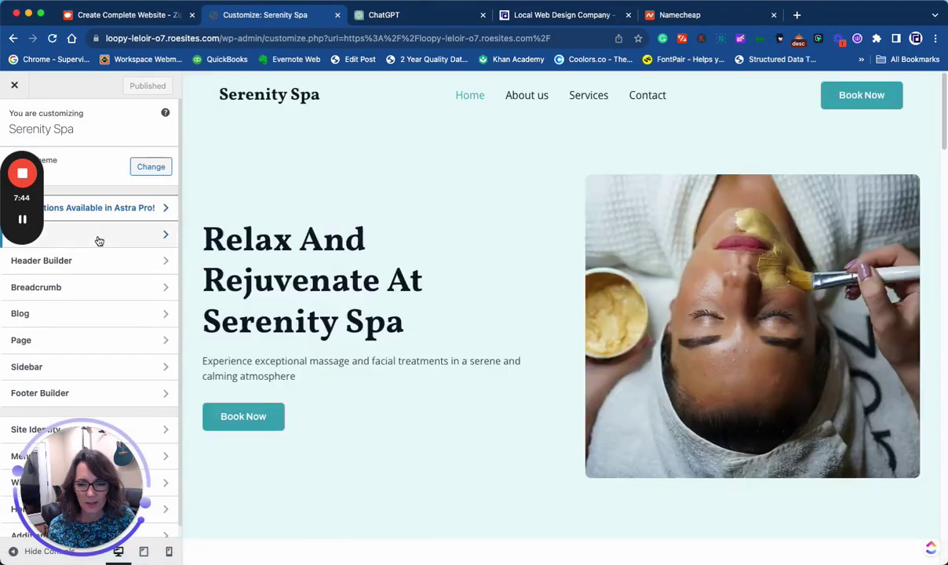
- Look at the Customizer's Global and Header Builder settings, then move to ChatGPT
left_click(99, 238)
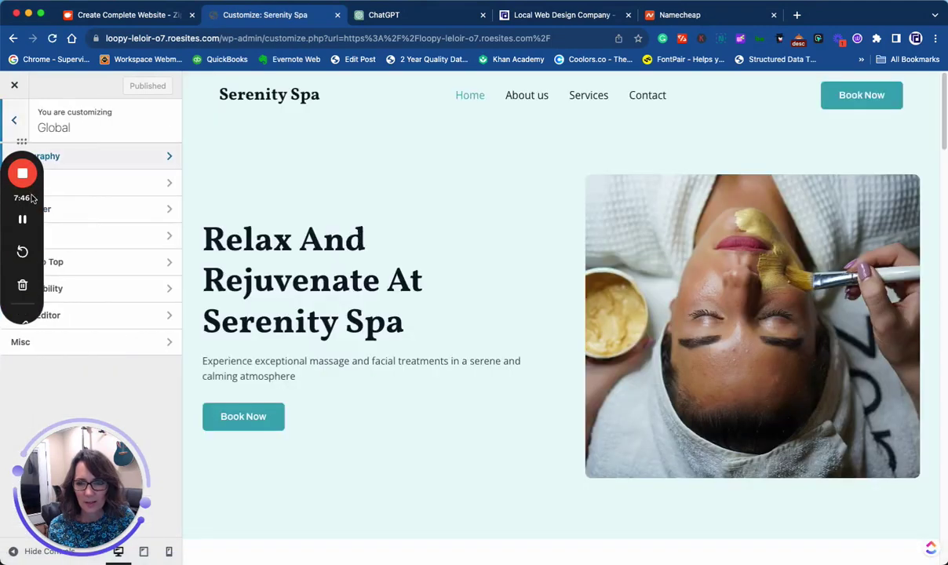
left_click(67, 267)
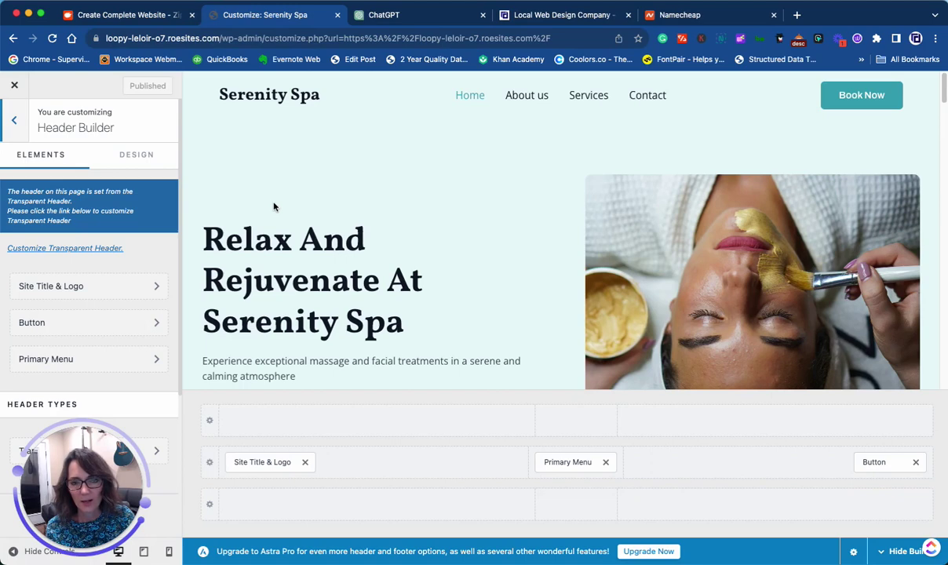
left_click(429, 21)
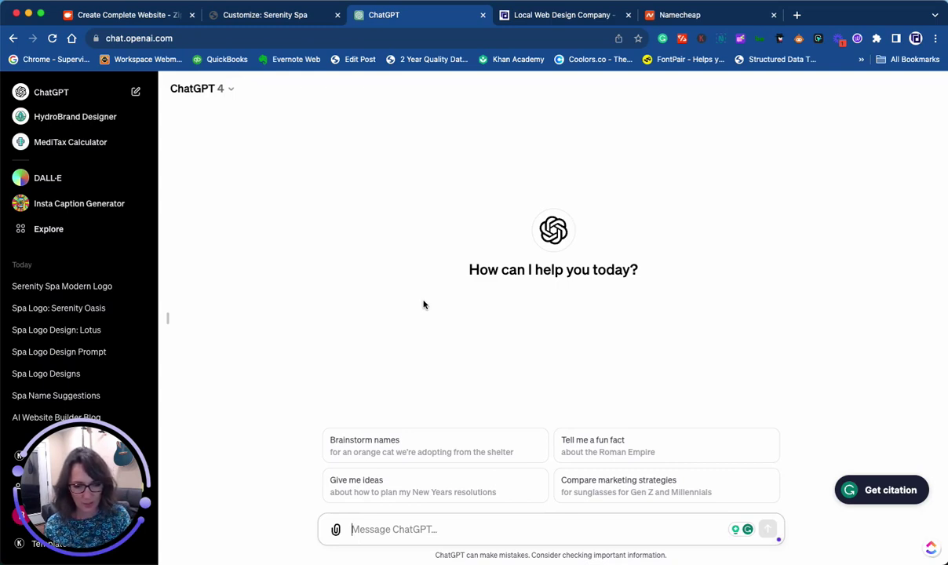
- Ask ChatGPT to 'Design a vector logo for Serenity Spa'
type("Design a vector log")
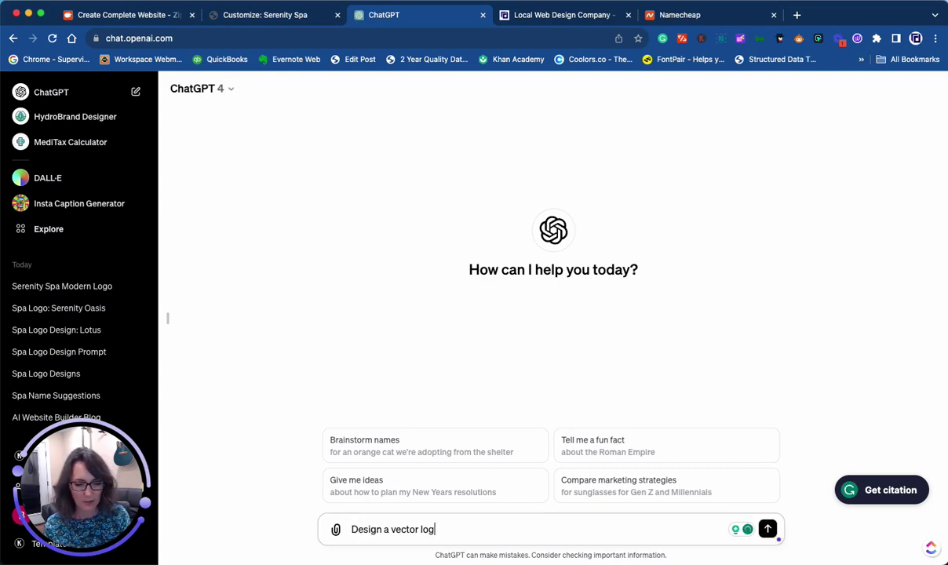
type("o for Serenity S")
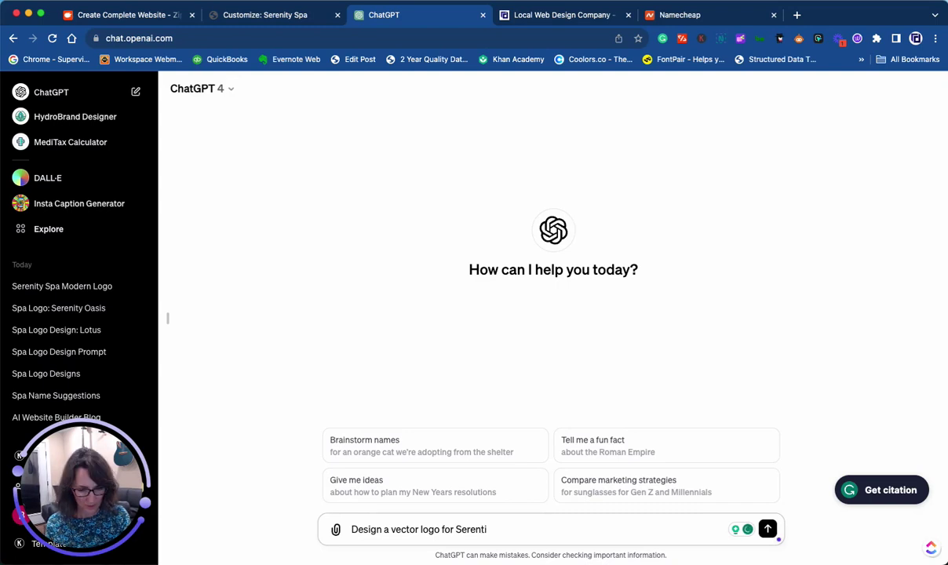
type("pa")
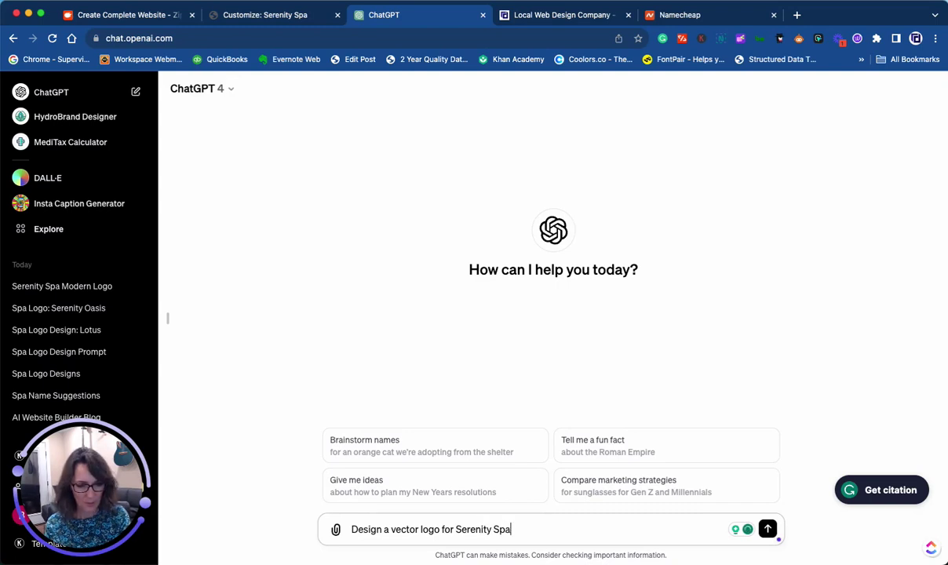
key("Return")
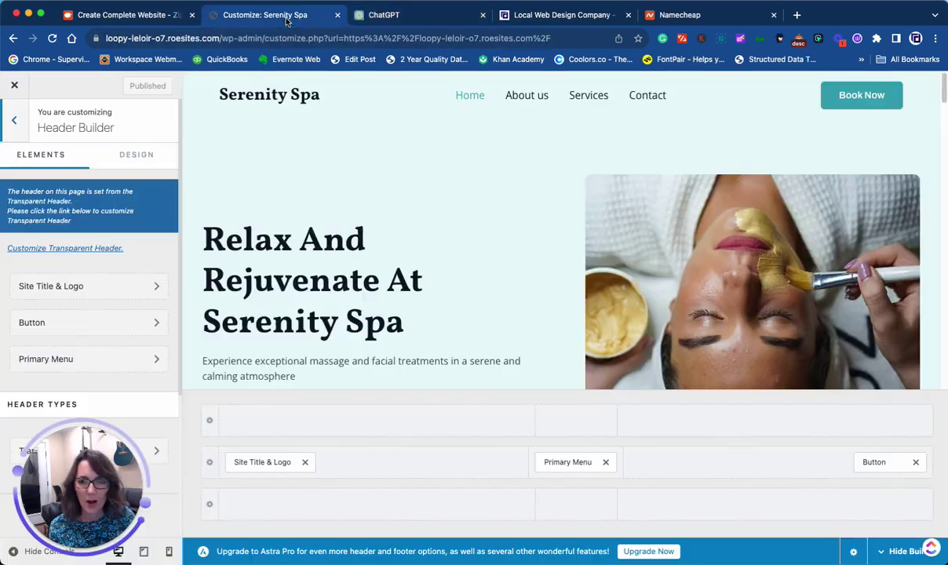
- Upload SerenitySpa.png as the logo under Site Title & Logo
left_click(283, 21)
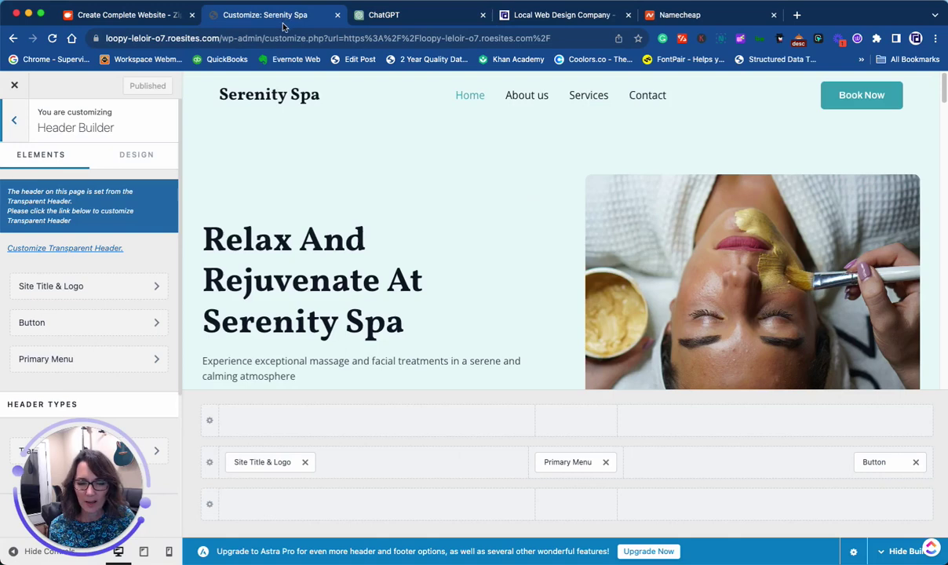
left_click(83, 286)
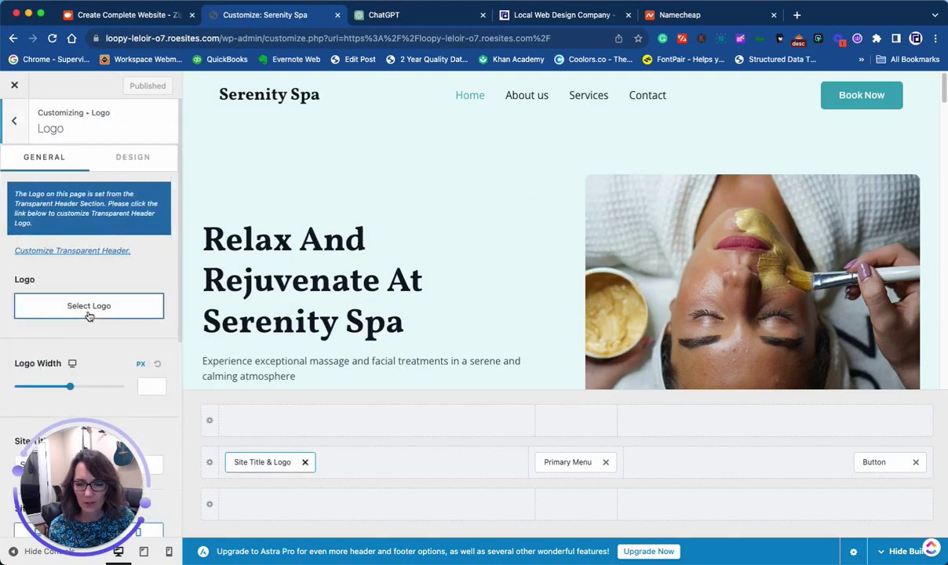
left_click(85, 305)
left_click(52, 130)
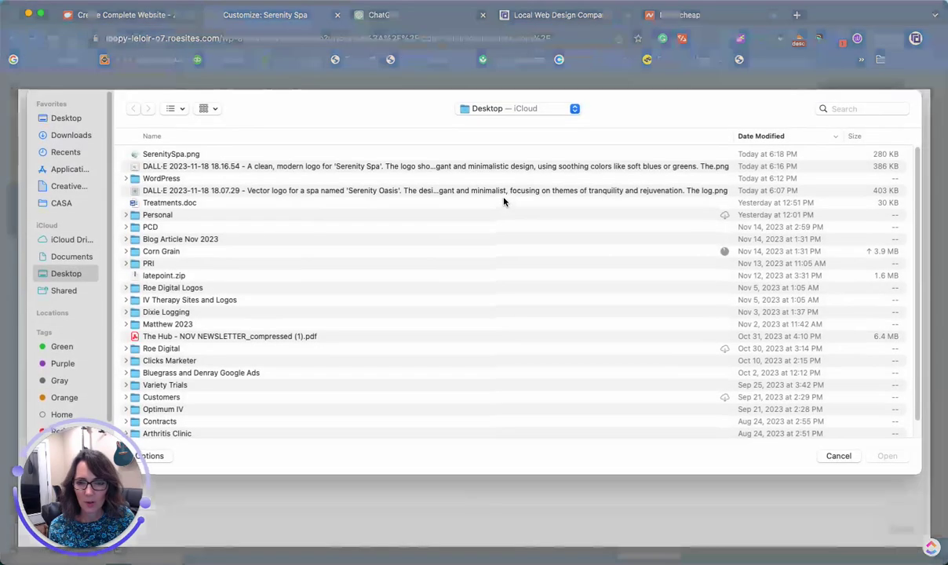
double_click(190, 154)
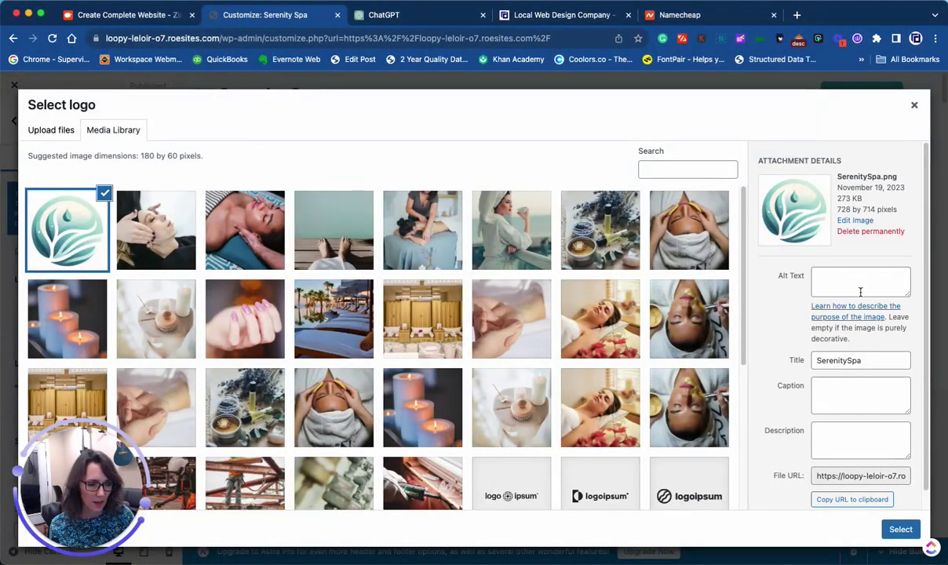
- Set the logo image's alt text to 'Serenity Spa'
left_click(856, 283)
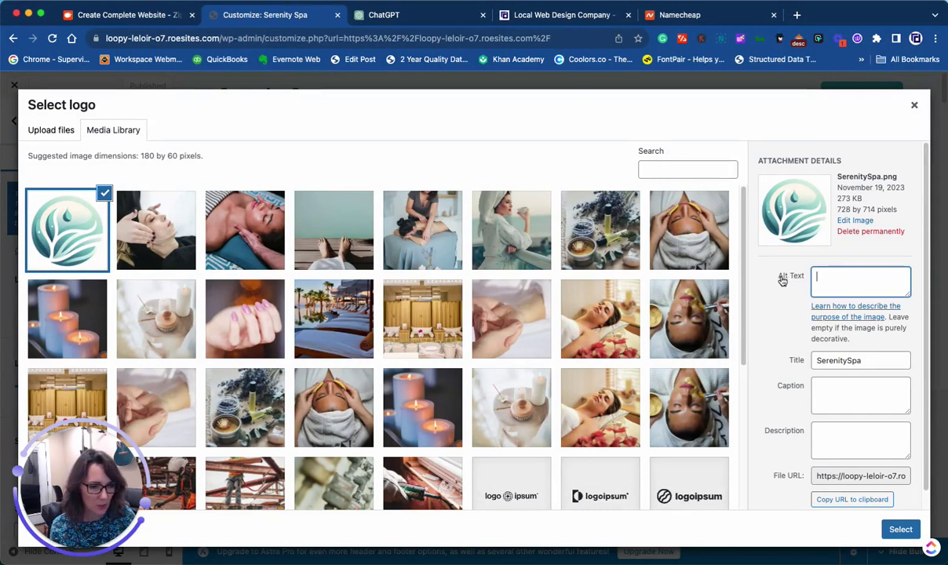
left_click_drag(860, 360, 768, 360)
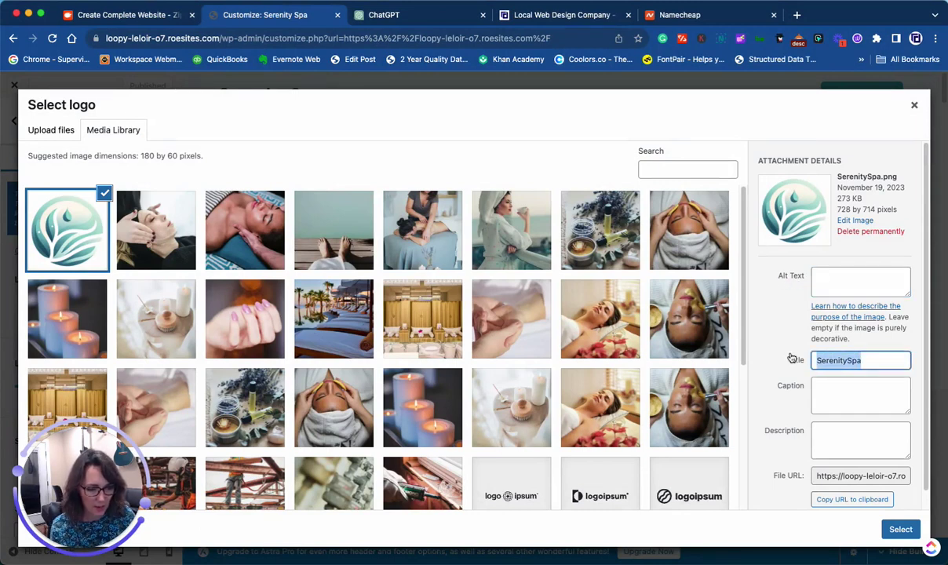
key("ctrl+c")
left_click(851, 275)
key("ctrl+v")
left_click(838, 276)
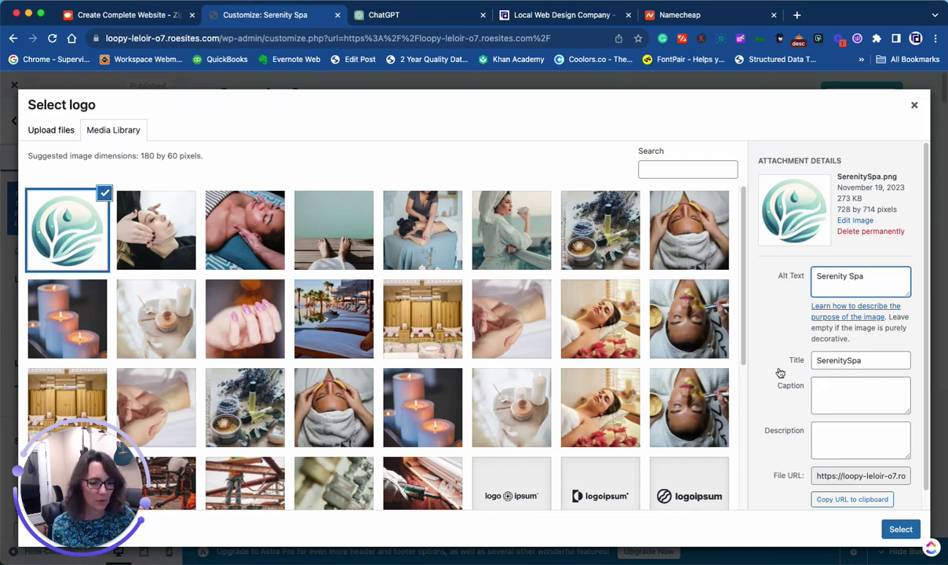
- Use the uploaded image as the logo, cropping to include the whole lotus graphic
left_click(895, 530)
left_click_drag(473, 255, 473, 134)
left_click_drag(473, 377, 473, 501)
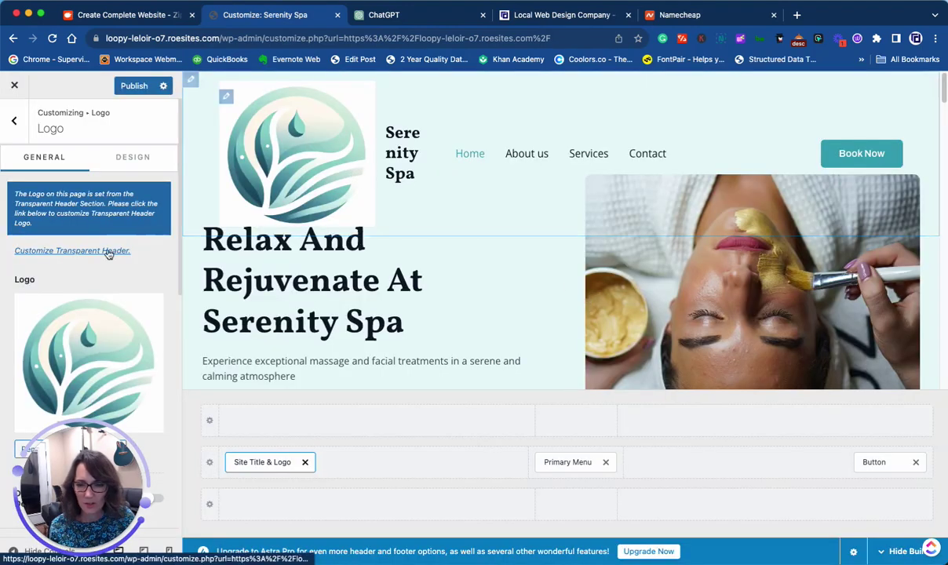
- Shrink the logo width to 84 px, publish, and return to the live homepage
scroll(110, 248, "down", 1)
scroll(110, 248, "down", 5)
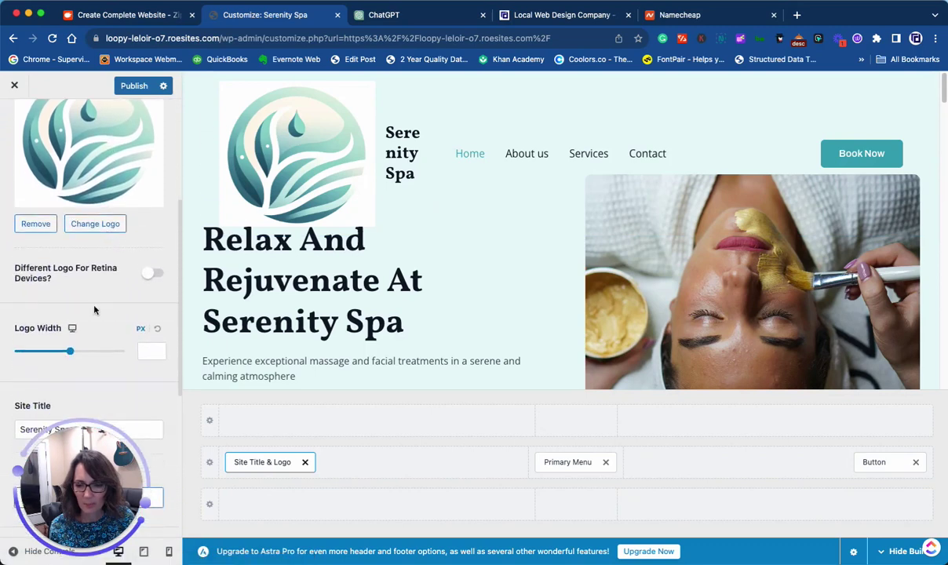
left_click_drag(72, 359, 35, 353)
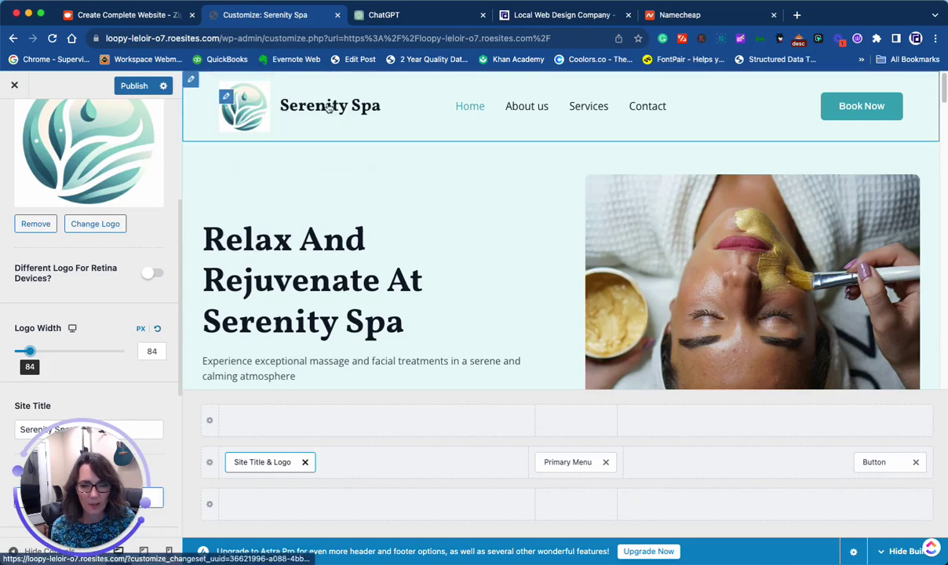
scroll(124, 268, "down", 5)
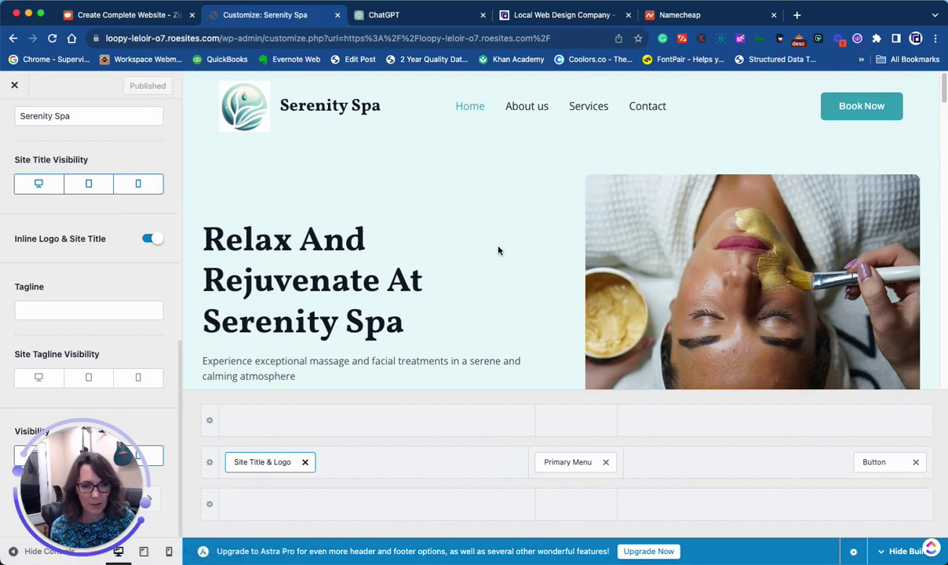
left_click(14, 84)
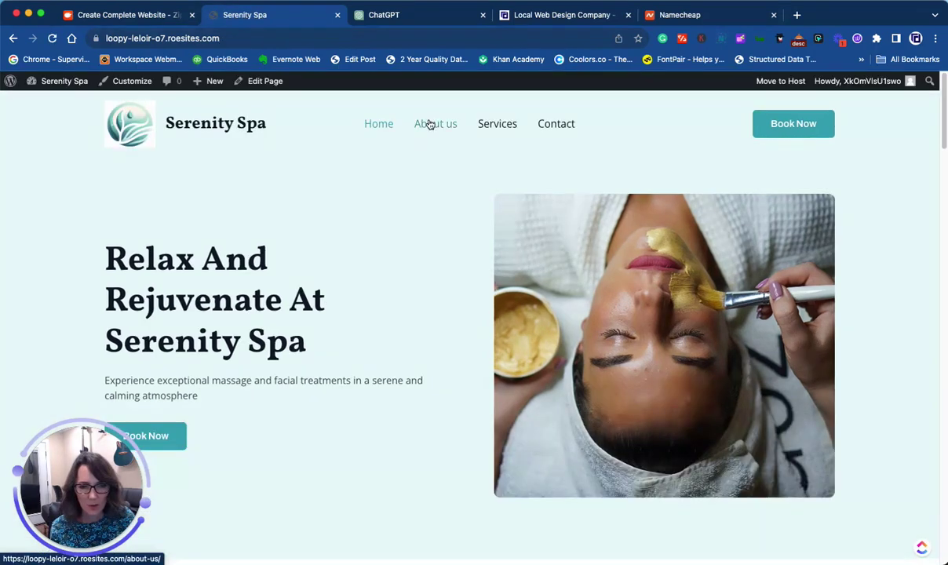
- Open the About us page and scroll down to the spa's address in the footer
left_click(430, 125)
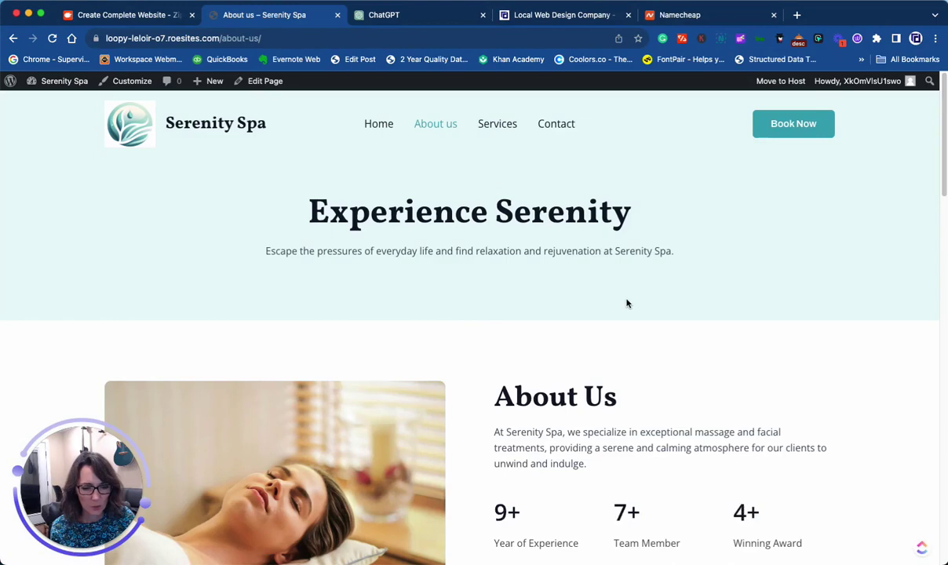
scroll(560, 326, "down", 3)
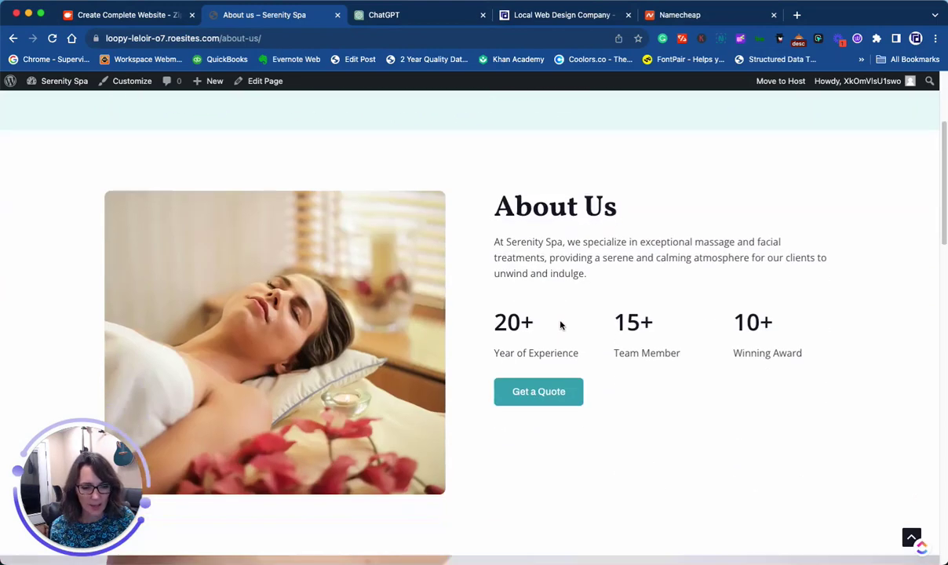
scroll(560, 325, "down", 10)
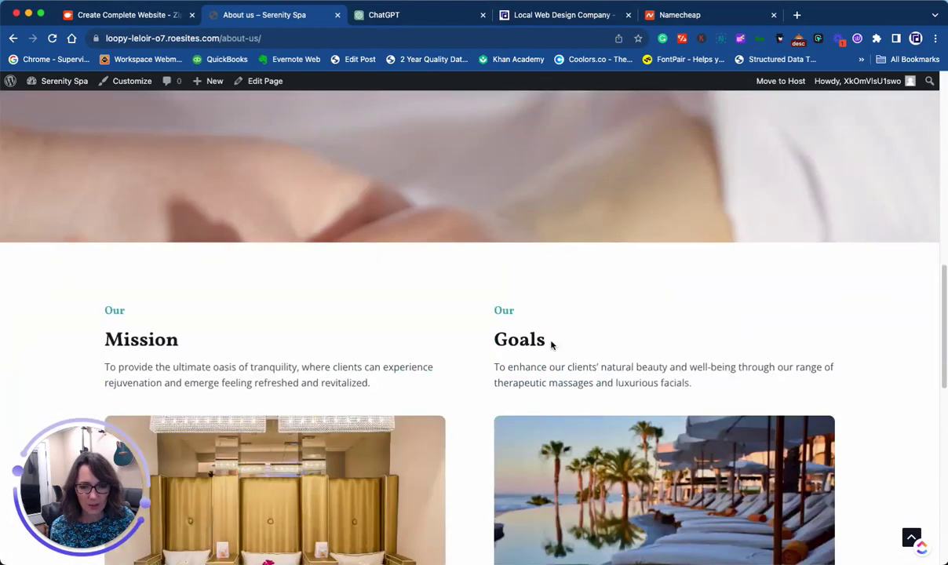
scroll(459, 274, "down", 3)
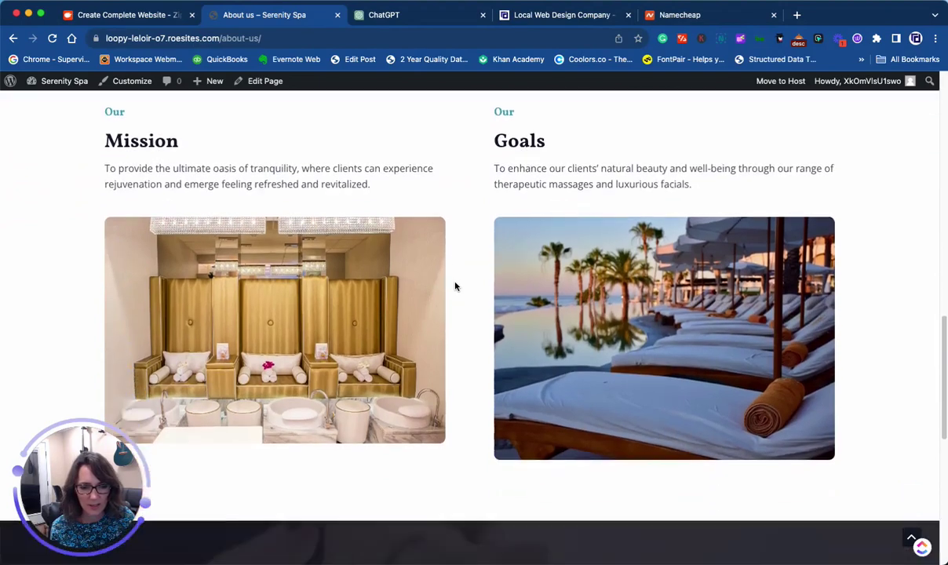
scroll(455, 287, "down", 6)
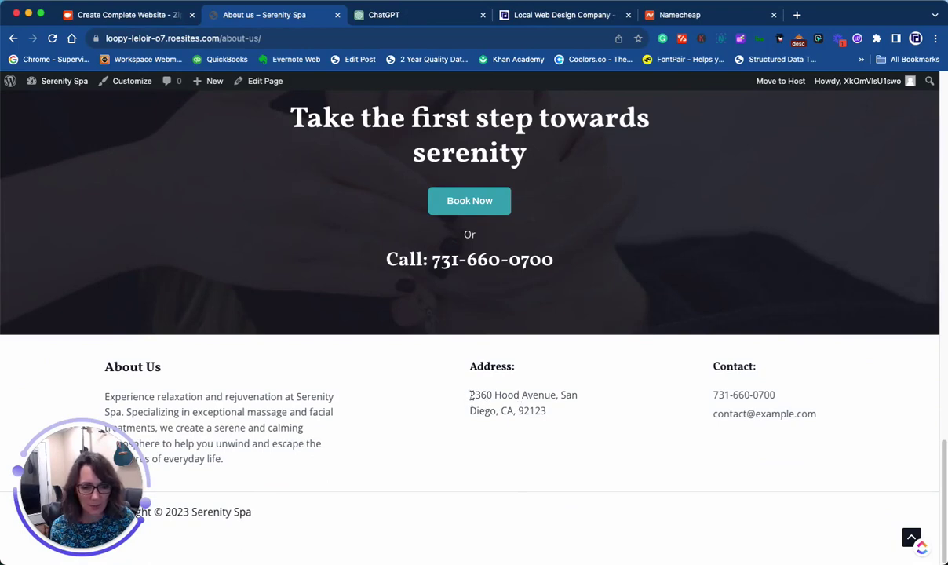
left_click_drag(470, 395, 572, 417)
scroll(561, 404, "up", 20)
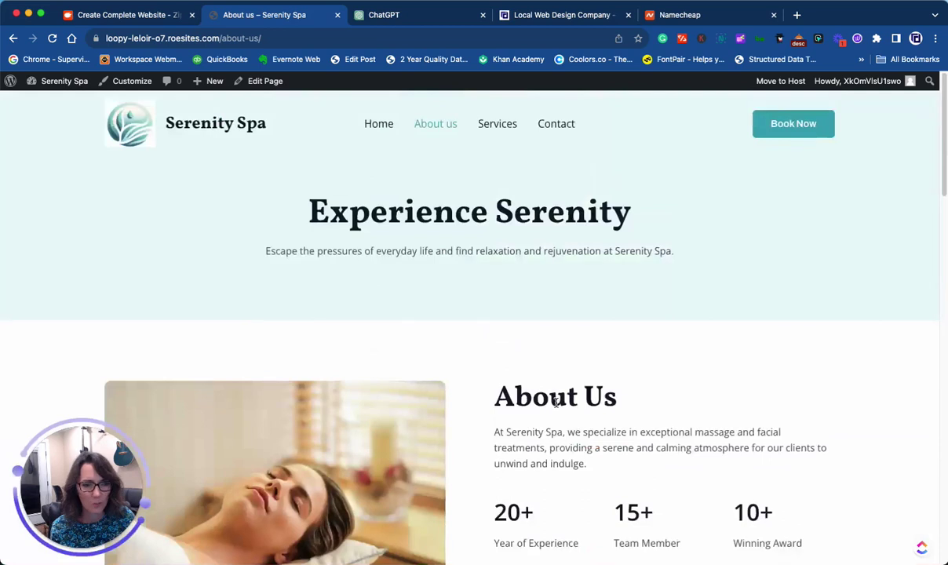
mouse_move(55, 81)
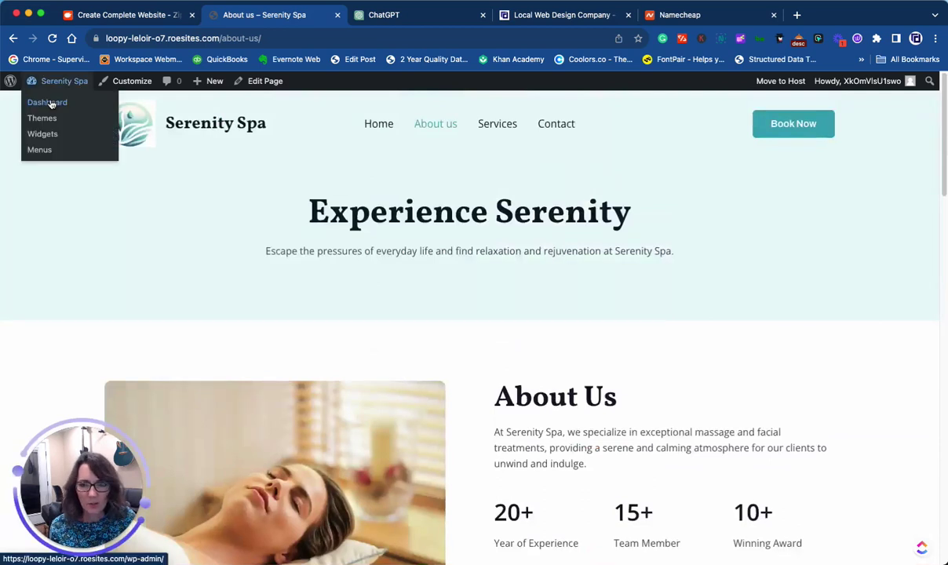
- Go to the Add New Plugin page from the dashboard
left_click(48, 103)
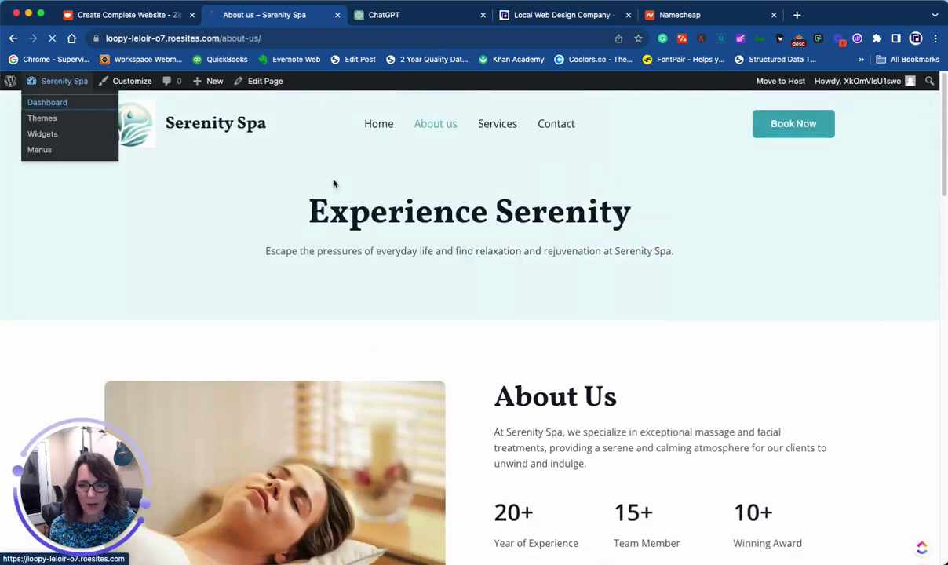
mouse_move(34, 330)
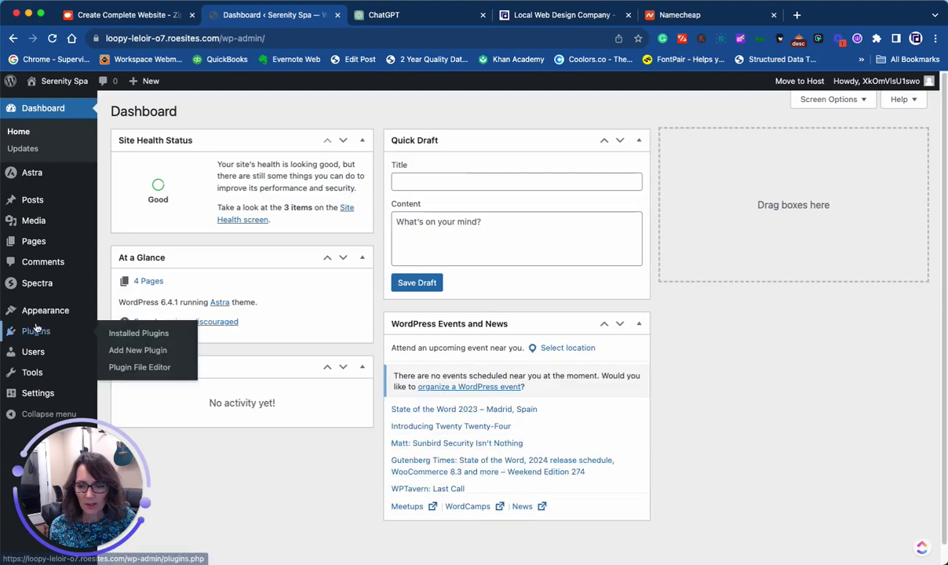
left_click(131, 349)
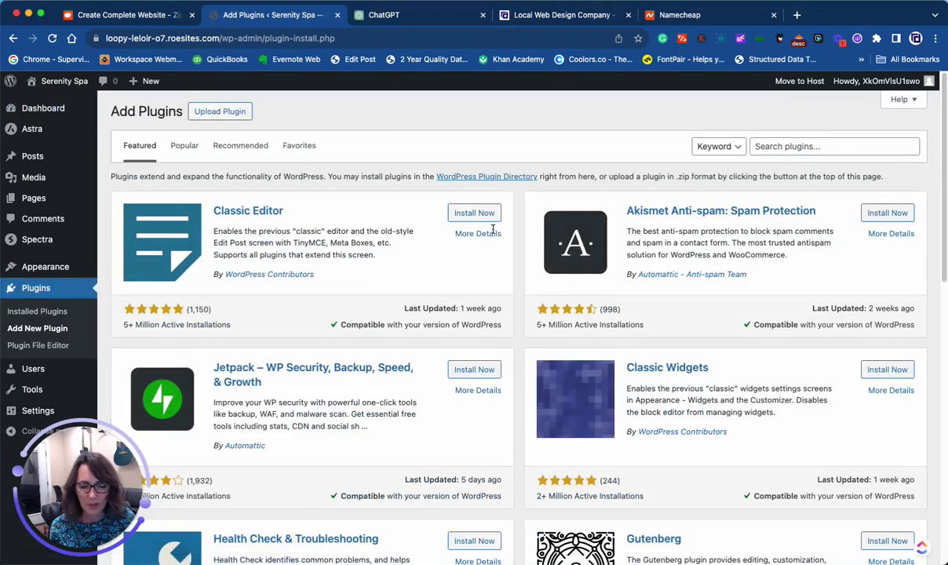
- Upload latepoint.zip and install the LatePoint plugin
left_click(222, 113)
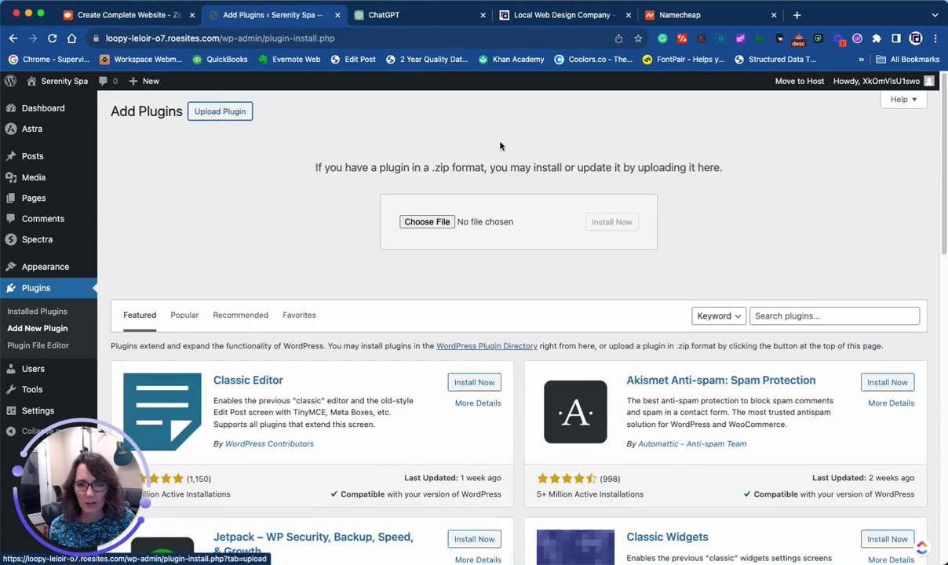
left_click(415, 221)
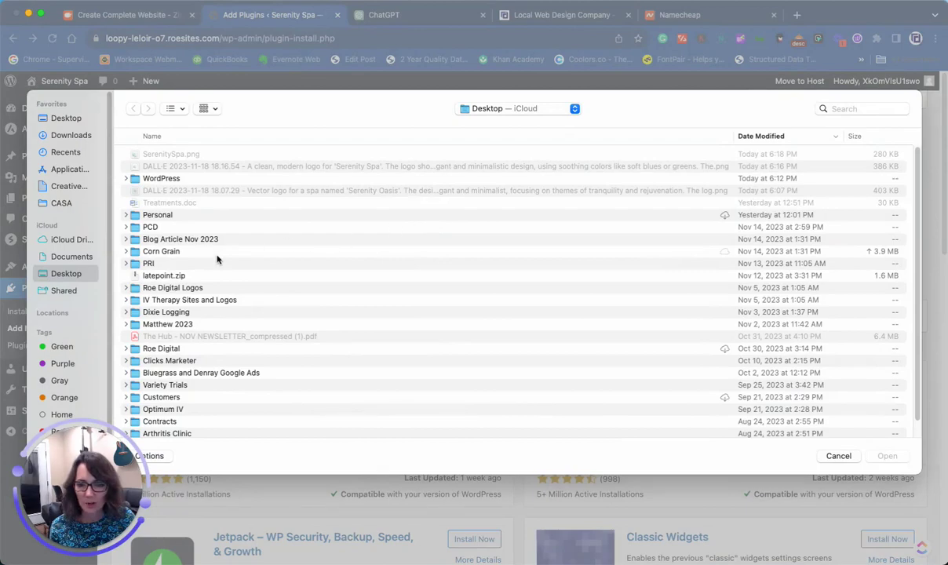
double_click(163, 275)
left_click(597, 222)
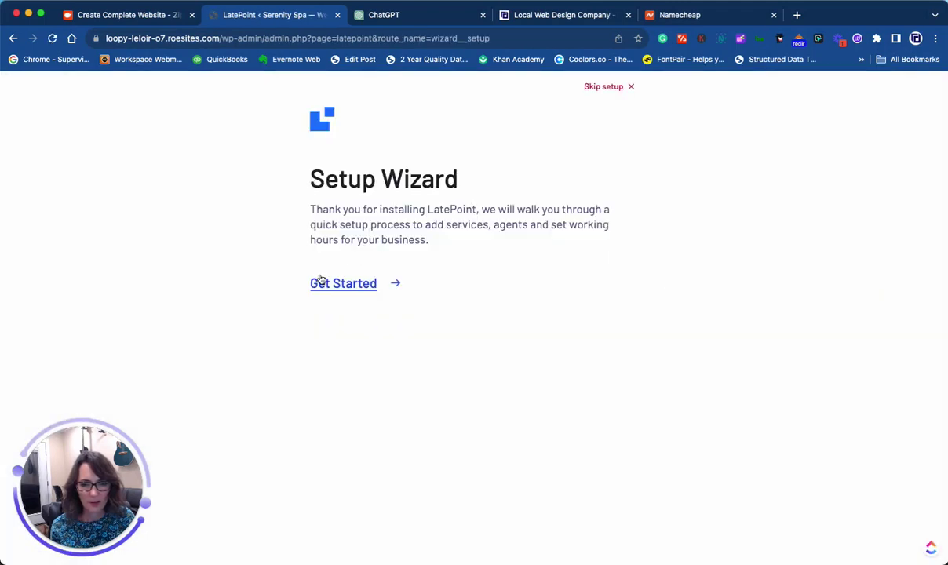
- Start the LatePoint setup wizard and enter the agent's first and last name
left_click(338, 284)
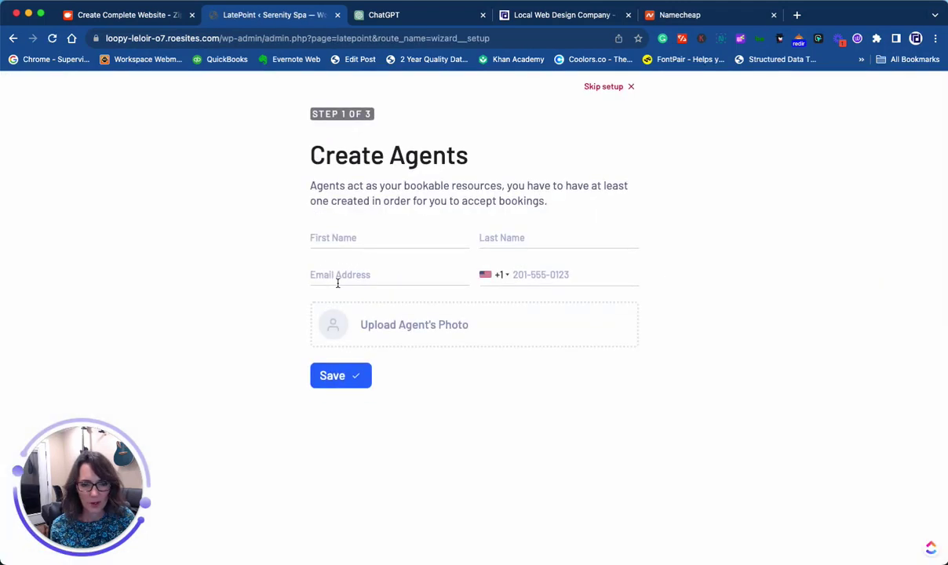
left_click(353, 240)
type("Jane")
key("Tab")
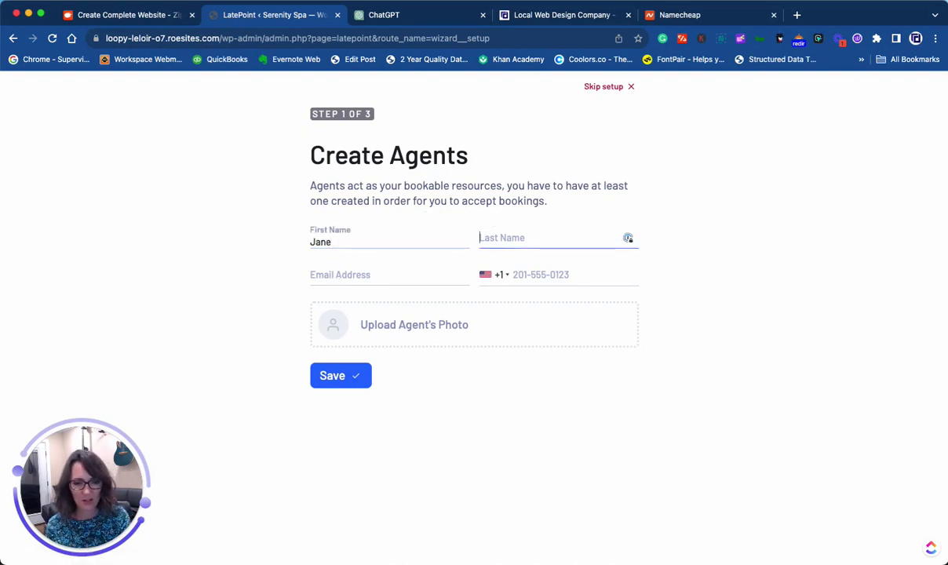
type("Doe")
key("Tab")
left_click(550, 274)
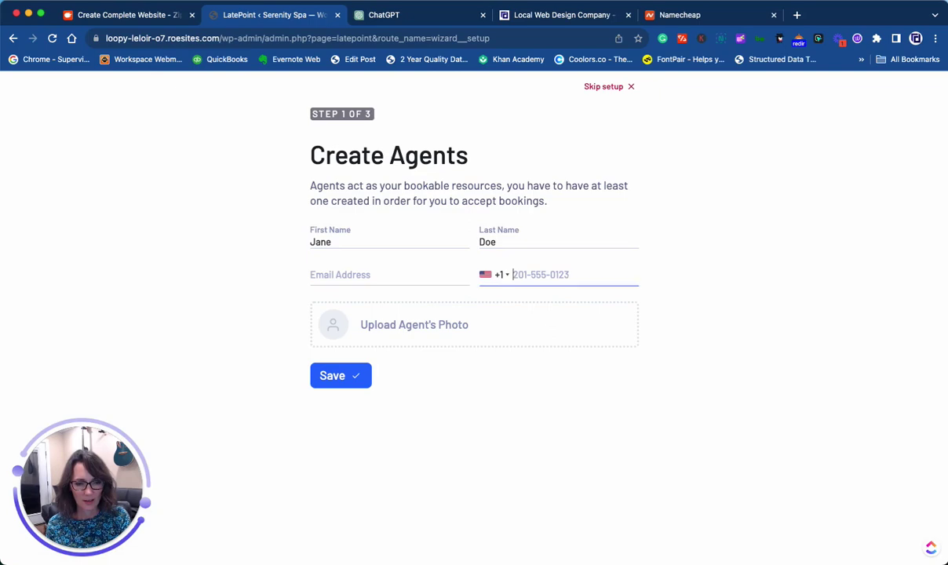
- Give the agent the woman-in-robe photo from the media library and save
left_click(356, 324)
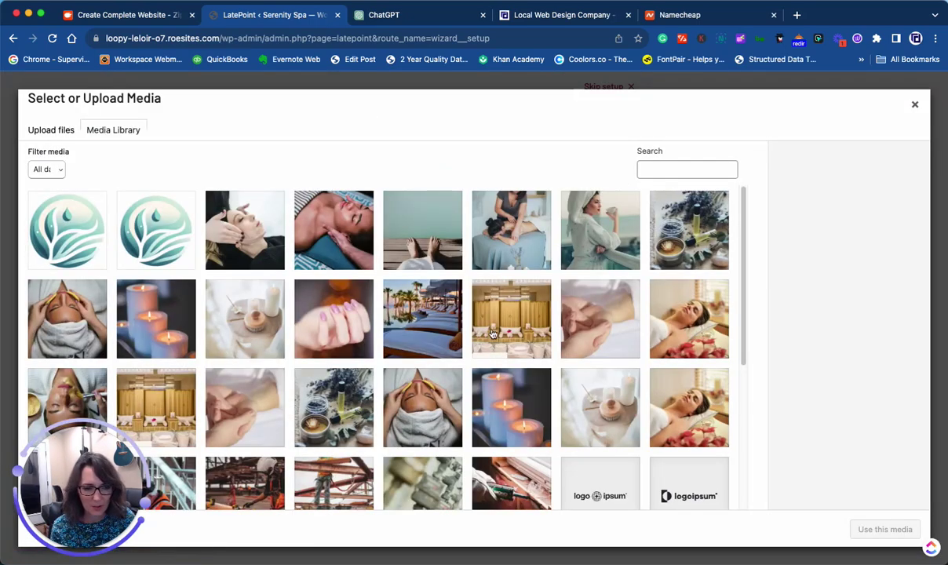
scroll(470, 326, "down", 5)
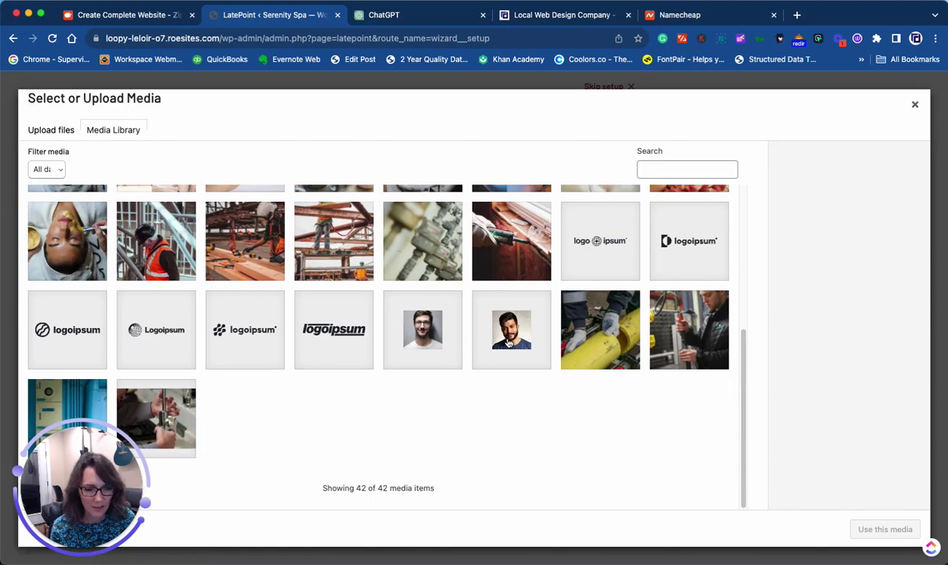
scroll(505, 342, "up", 3)
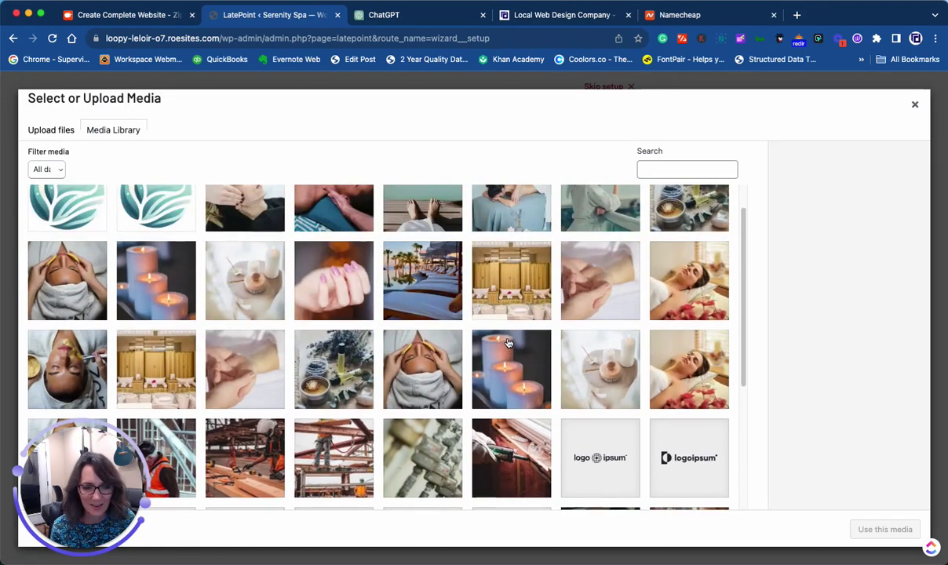
scroll(510, 329, "up", 1)
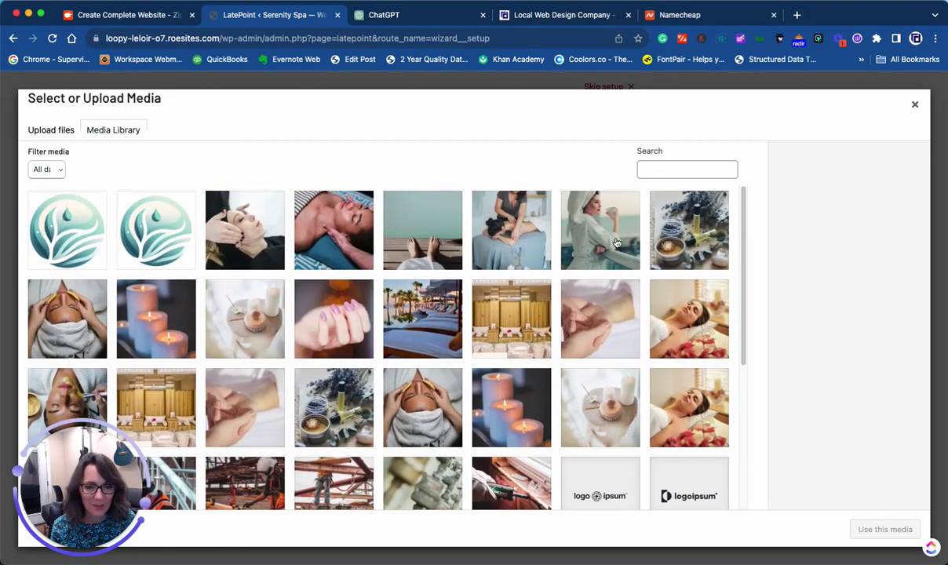
left_click(571, 196)
left_click(878, 528)
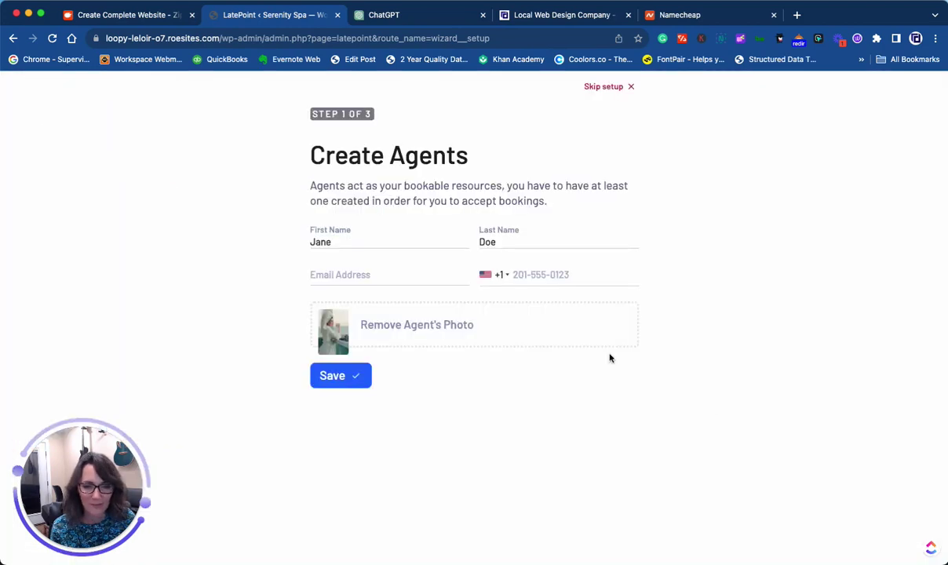
left_click(347, 379)
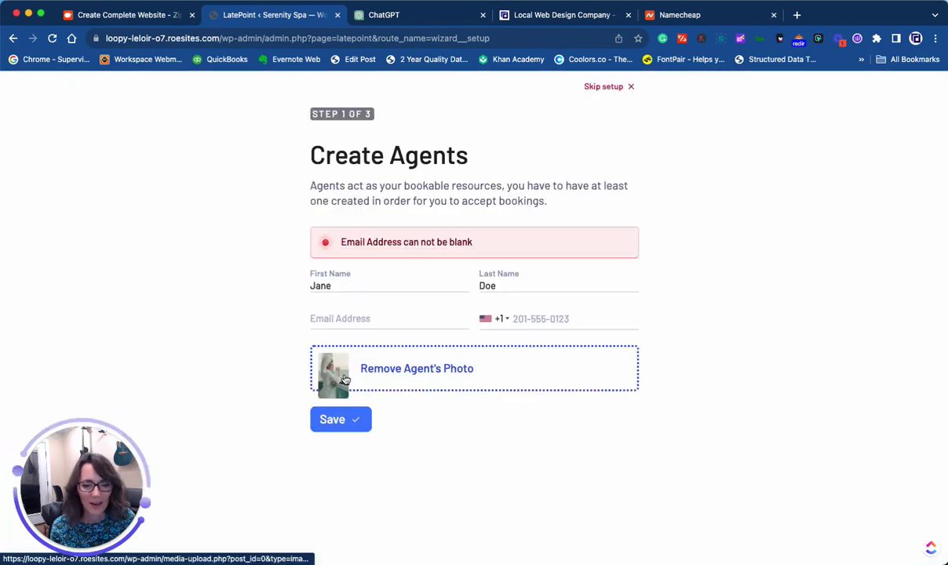
- Fill in the agent's e-mail address and save the agent again
left_click(351, 320)
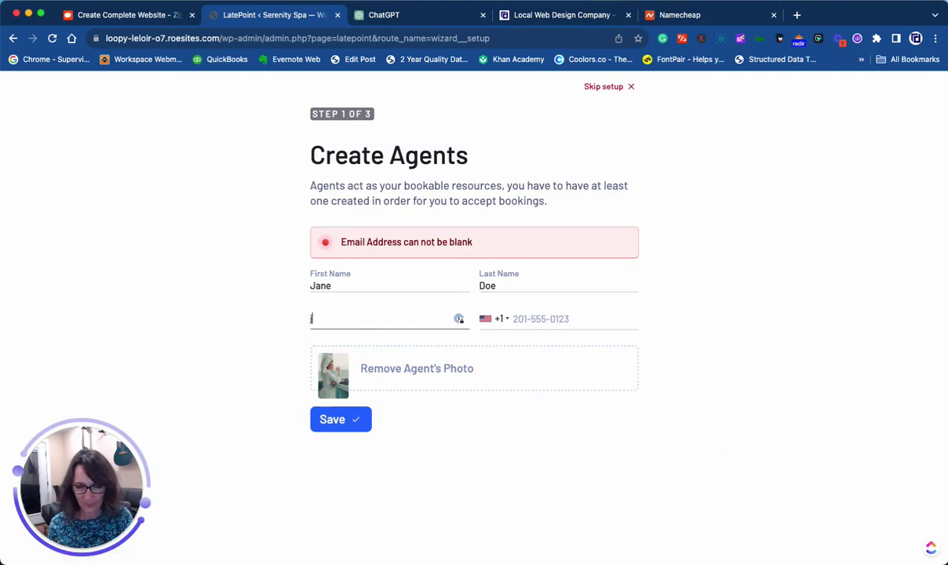
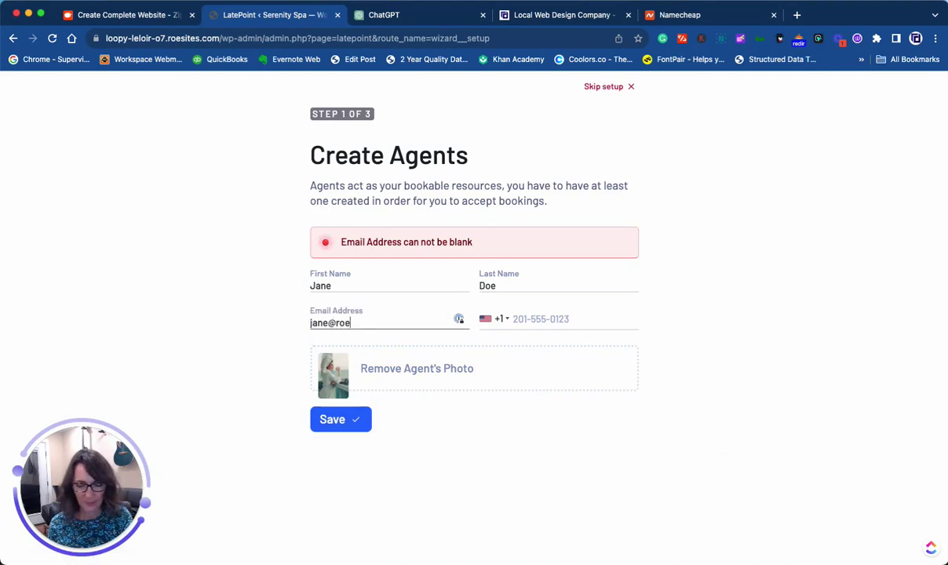
left_click(337, 420)
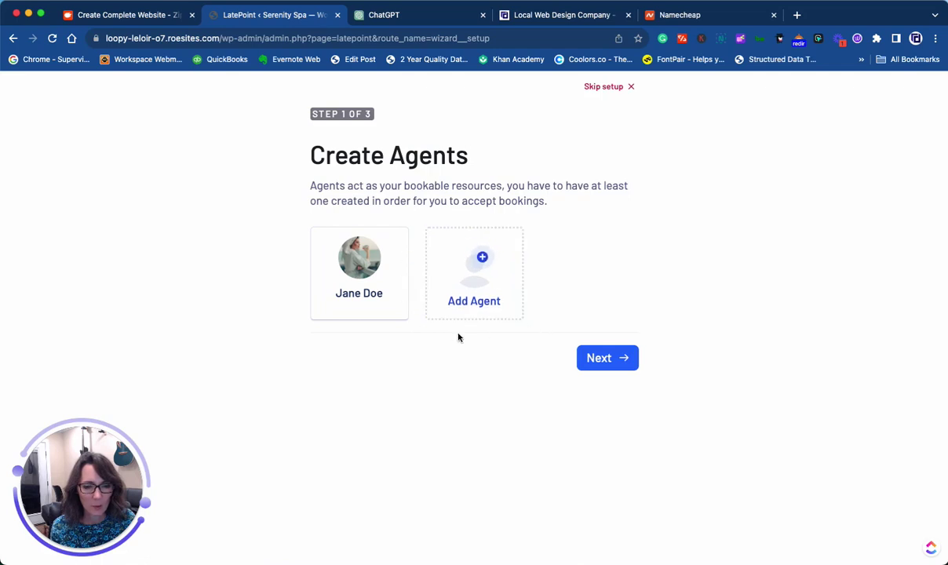
- Add a Massage service with the massage spa photo and save it
left_click(601, 359)
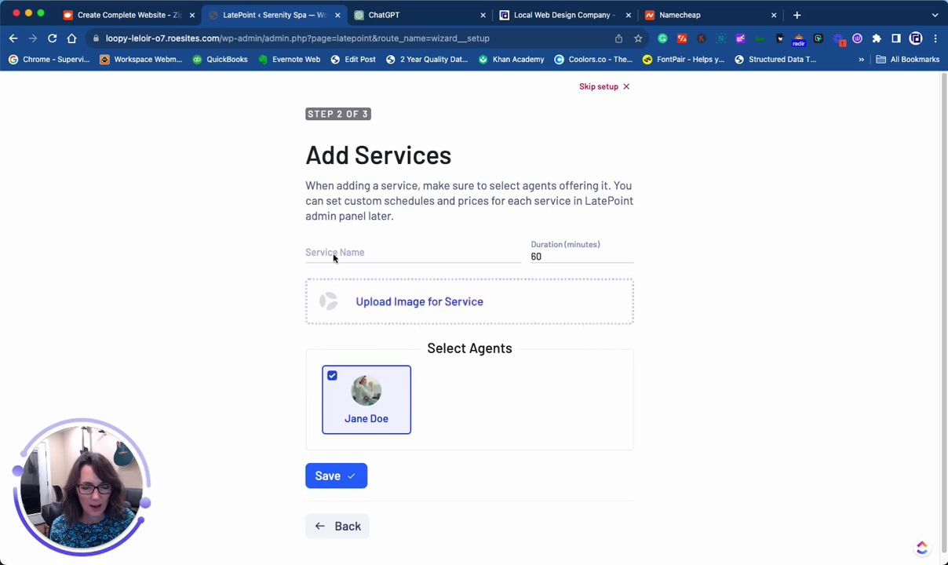
left_click(390, 258)
type("Massage")
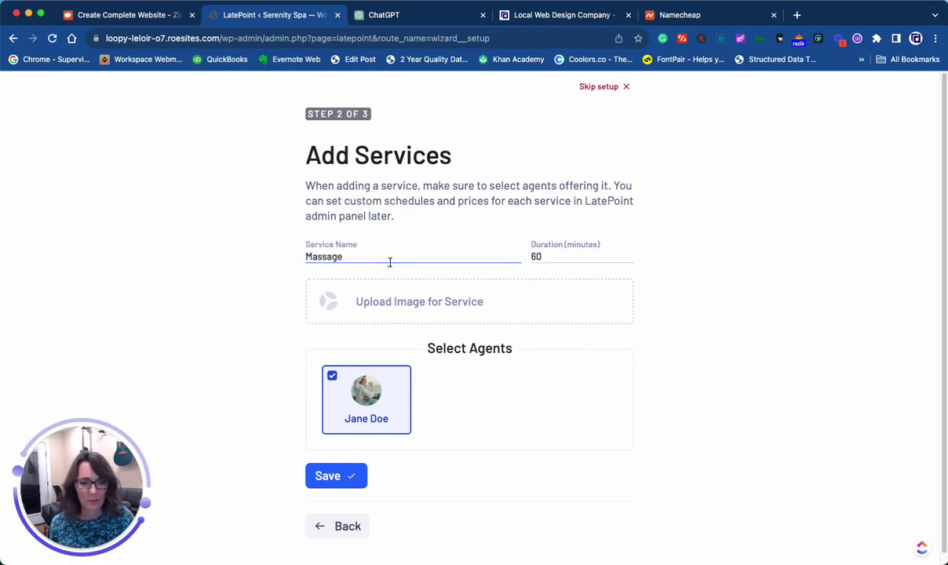
left_click(432, 302)
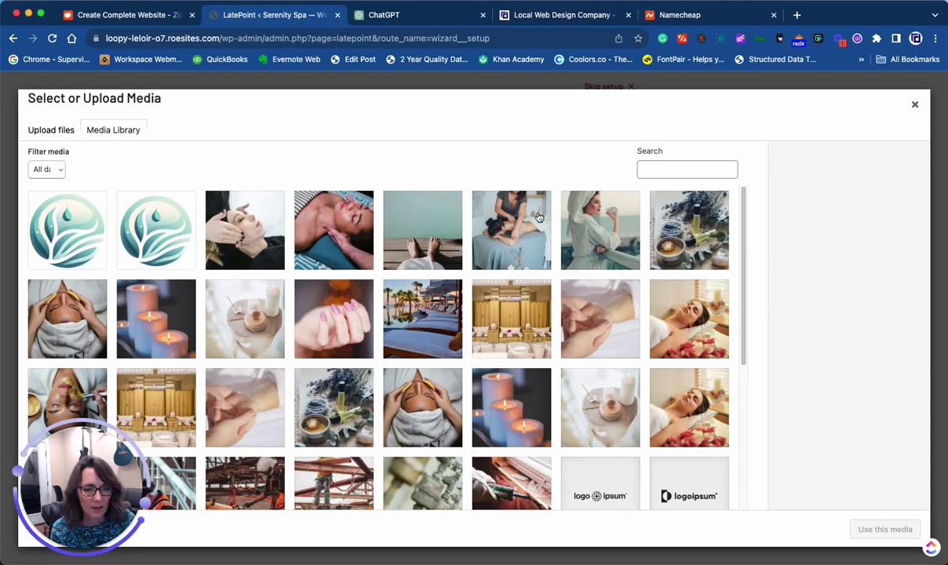
left_click(494, 215)
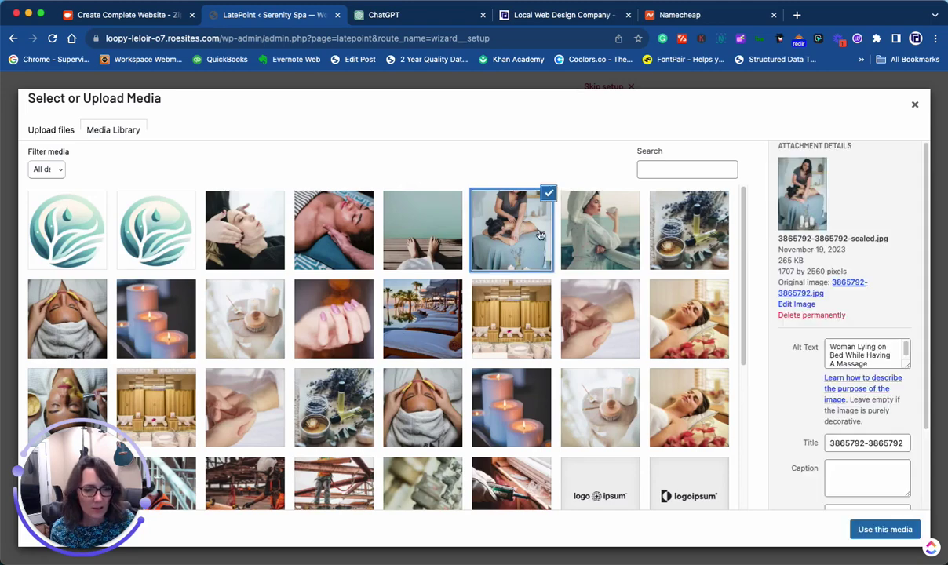
left_click(879, 528)
scroll(690, 440, "down", 1)
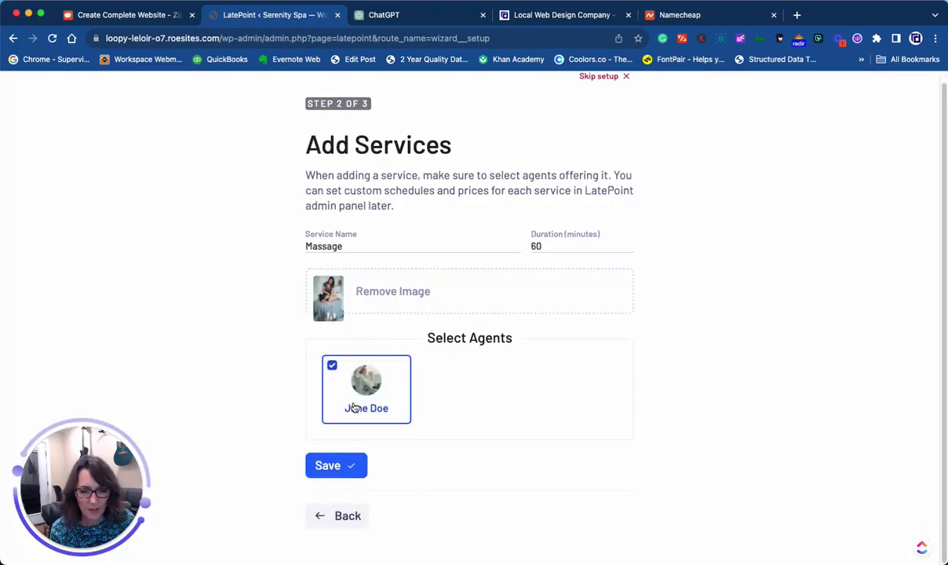
left_click(336, 466)
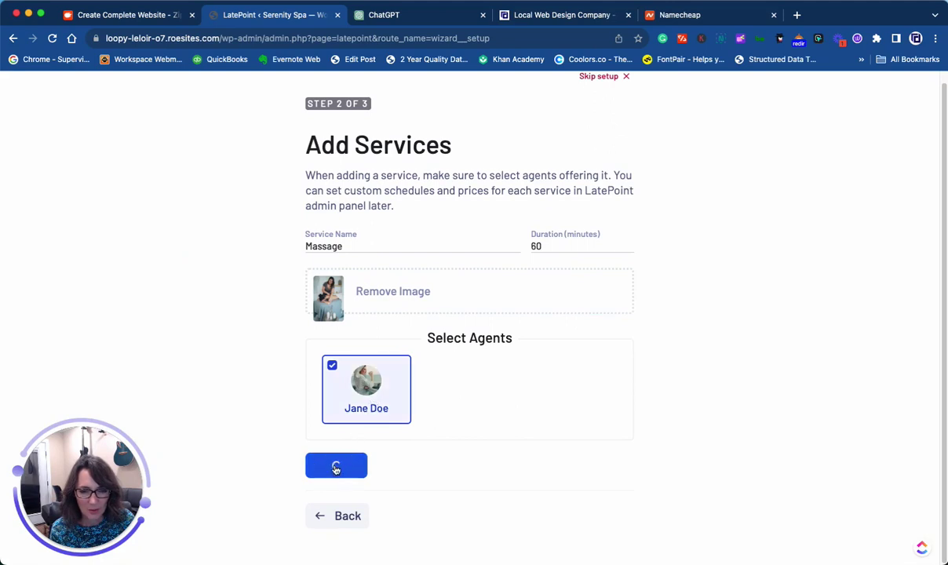
- Add a second service named Facial with the towel-wrapped face photo, save it and continue
left_click(388, 311)
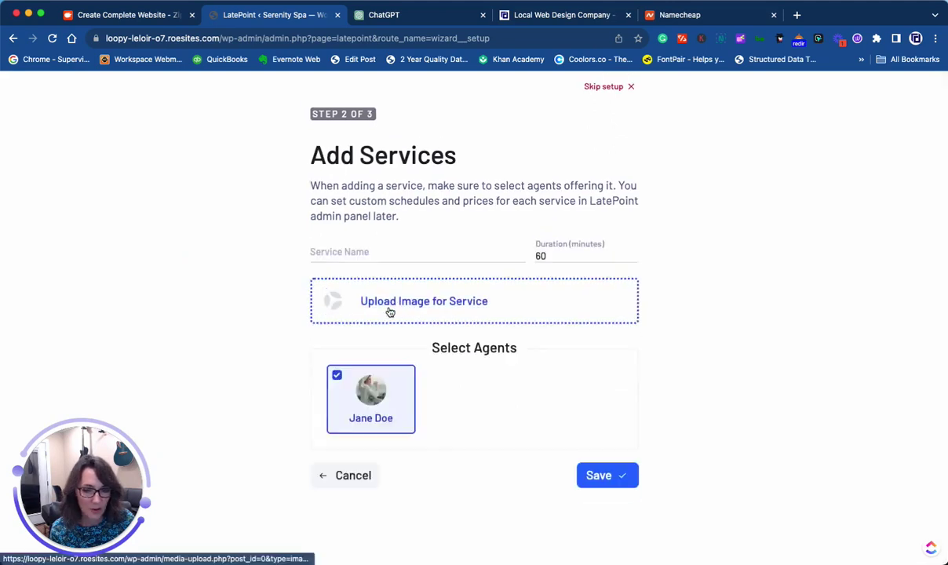
left_click(391, 253)
type("FA")
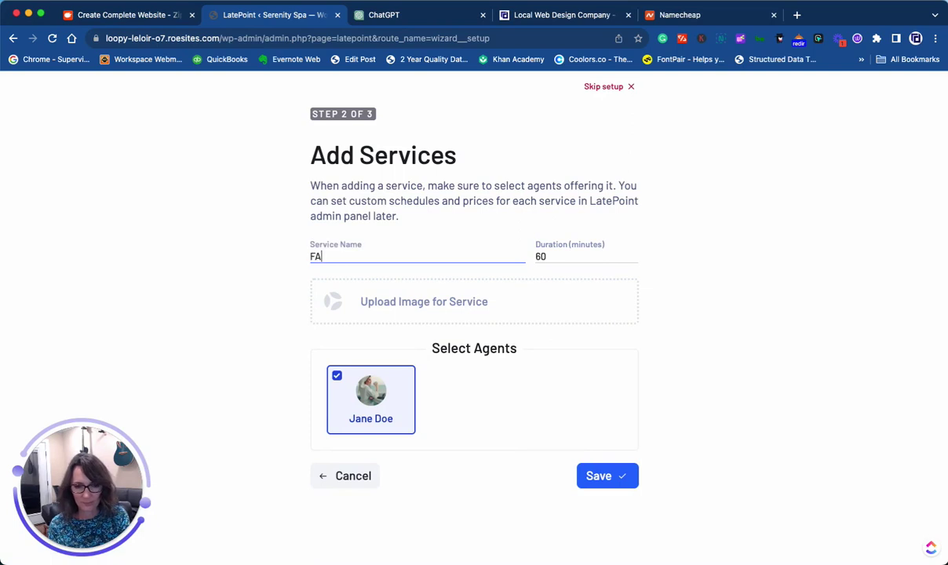
key("BackSpace")
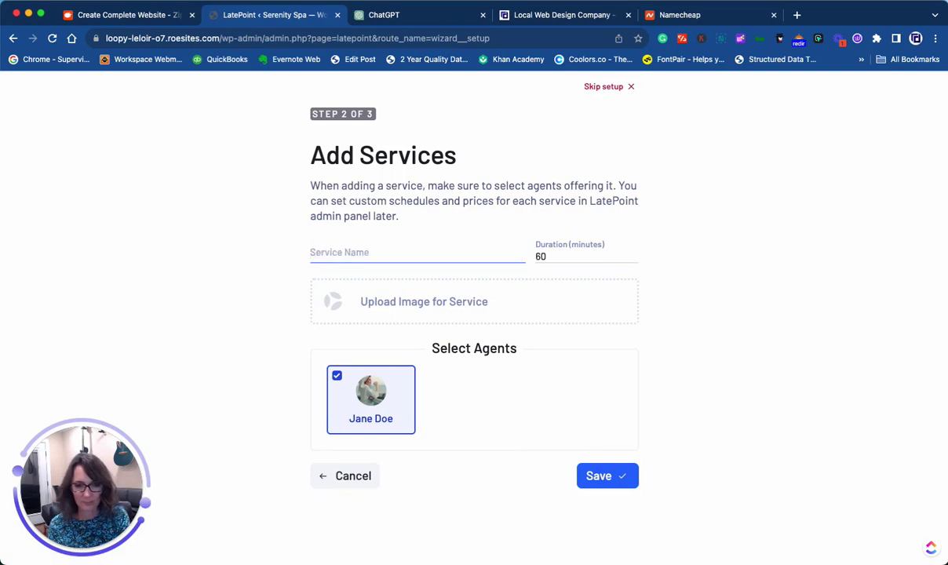
type("Facial")
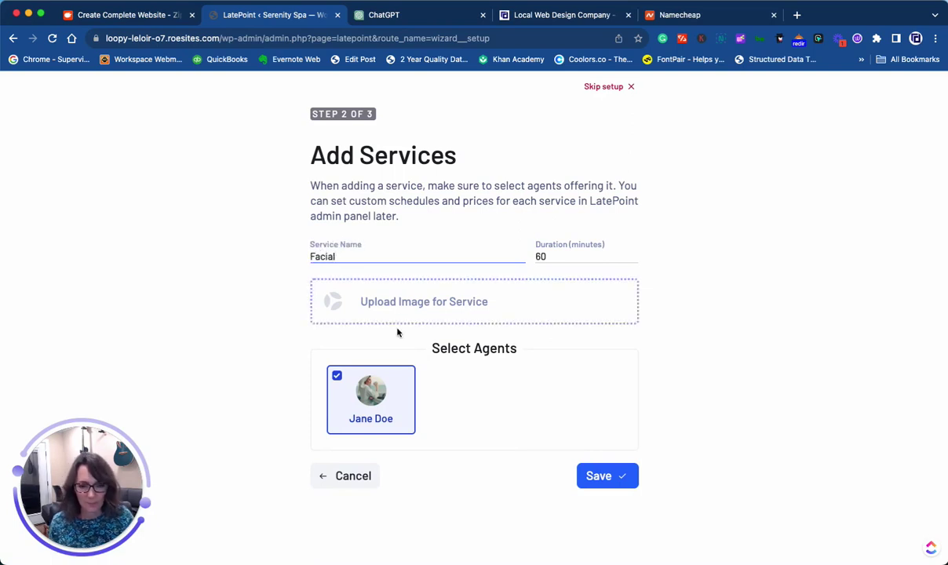
left_click(401, 299)
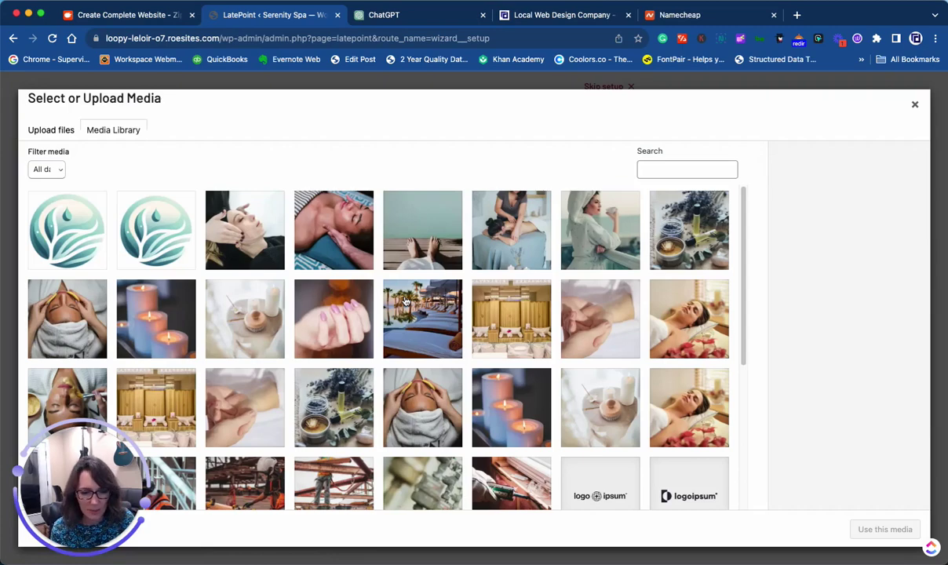
left_click(409, 384)
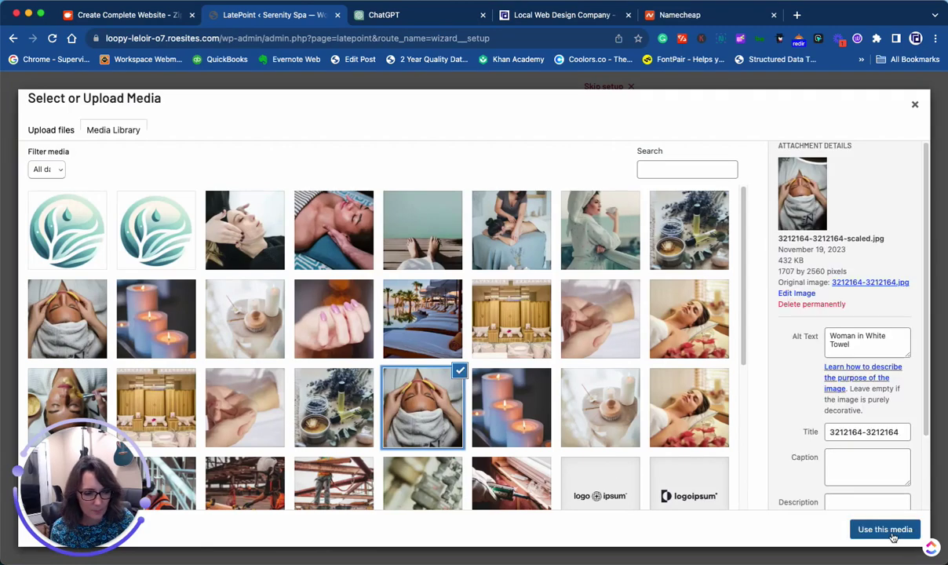
left_click(862, 527)
left_click(604, 475)
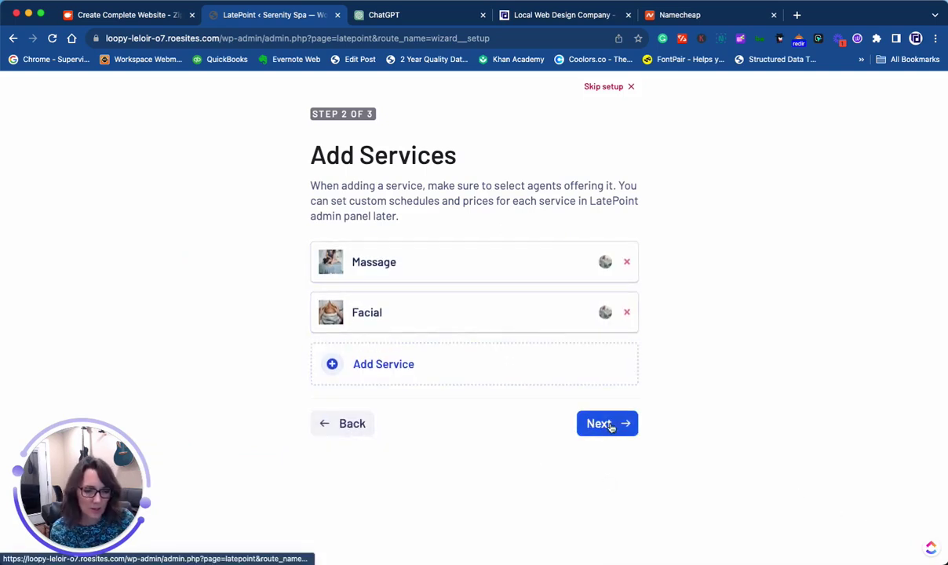
left_click(609, 424)
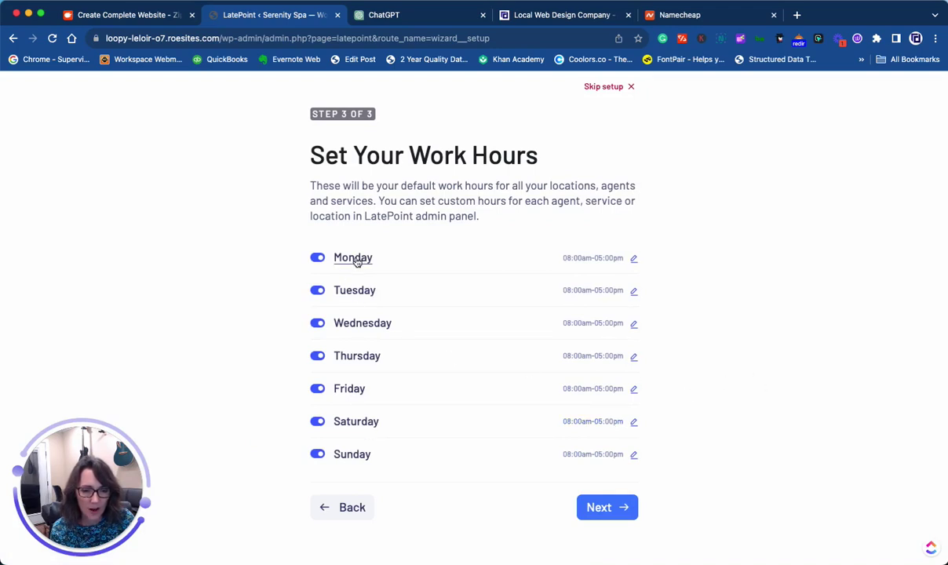
- Turn off Saturday and Sunday work hours and finish the LatePoint setup wizard
left_click(317, 421)
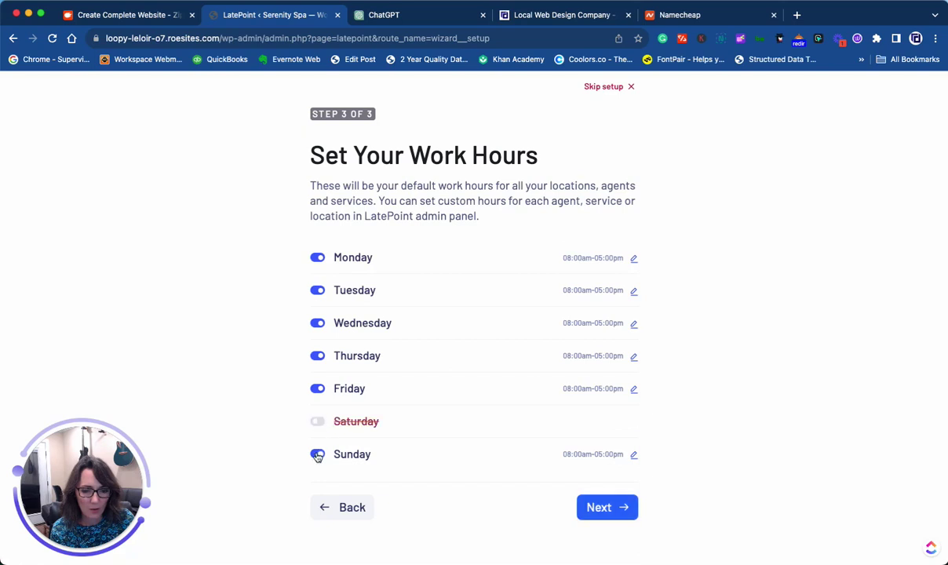
left_click(317, 454)
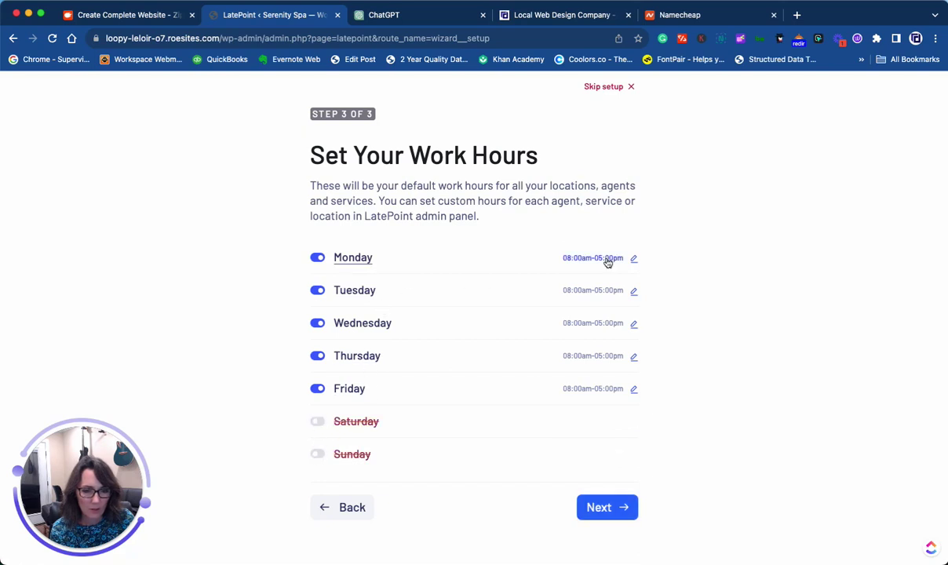
left_click(609, 506)
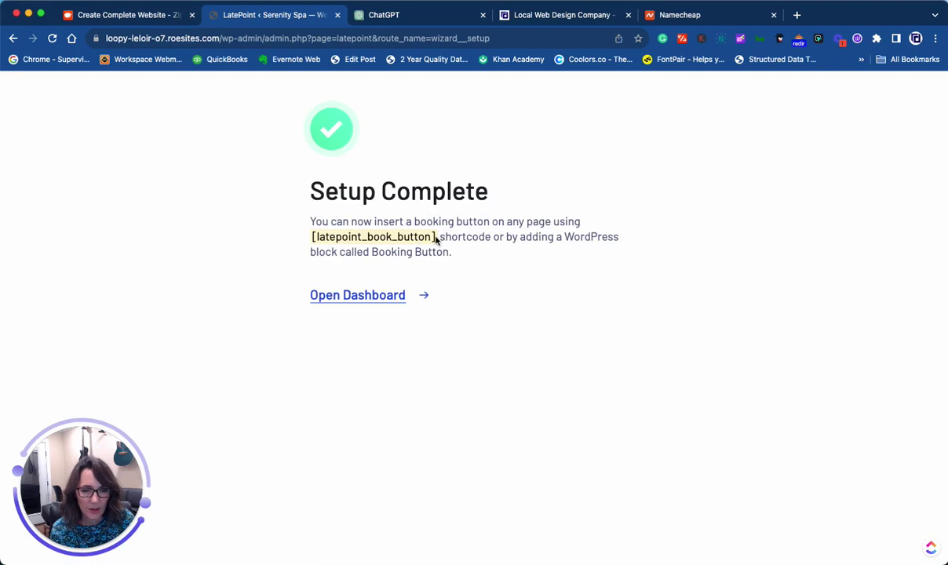
- Copy the booking button shortcode and go to the LatePoint dashboard
left_click_drag(436, 239, 310, 241)
key("super+c")
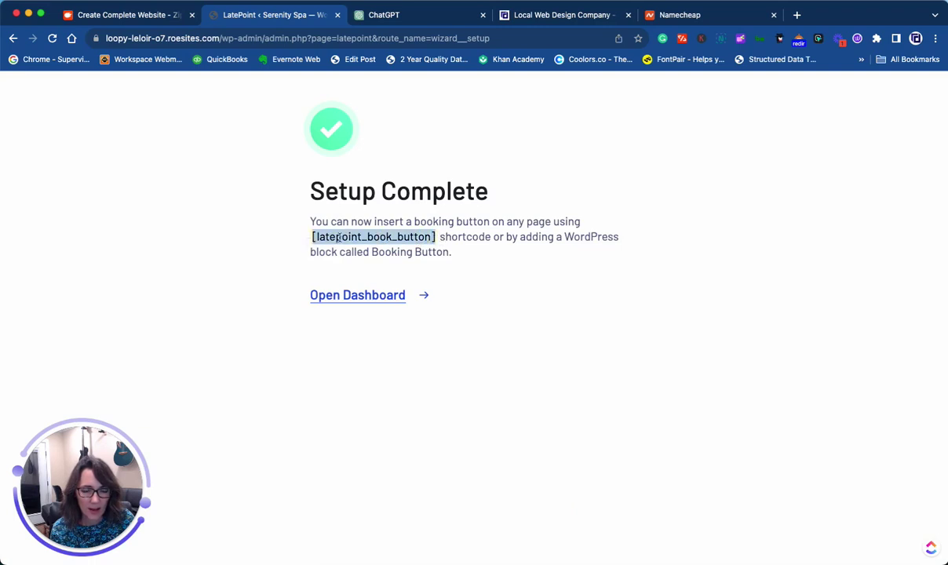
right_click(349, 237)
left_click(387, 298)
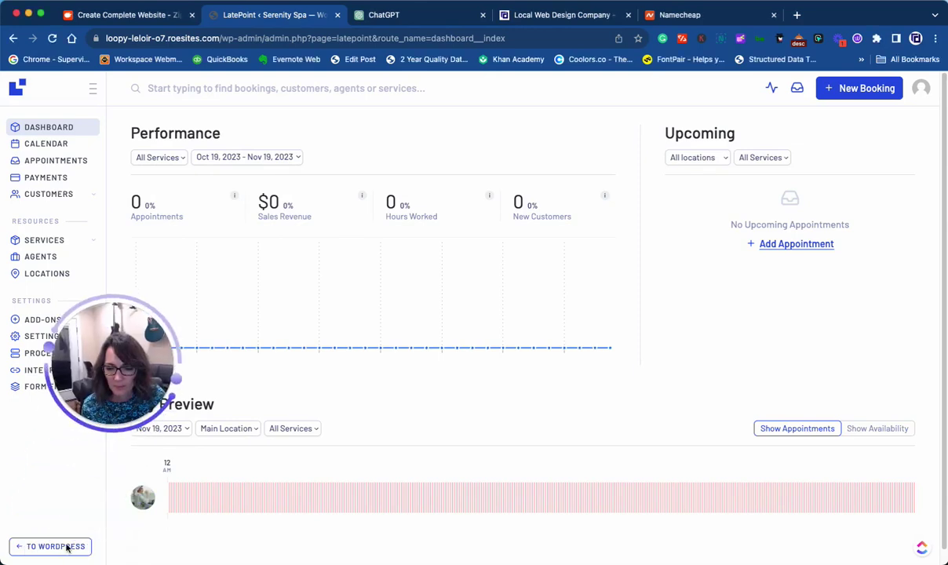
- Leave LatePoint for the WordPress admin and open the live Serenity Spa site
left_click(56, 546)
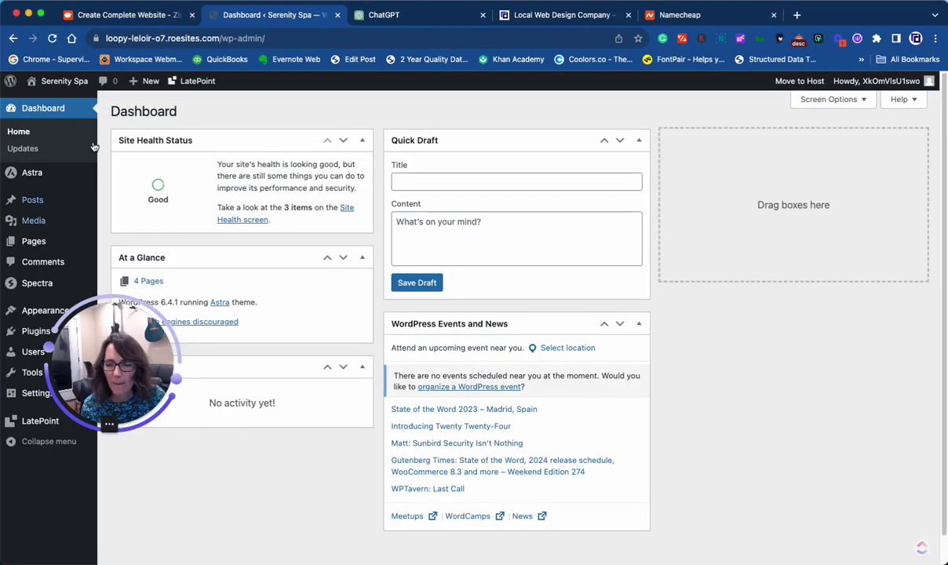
left_click(47, 96)
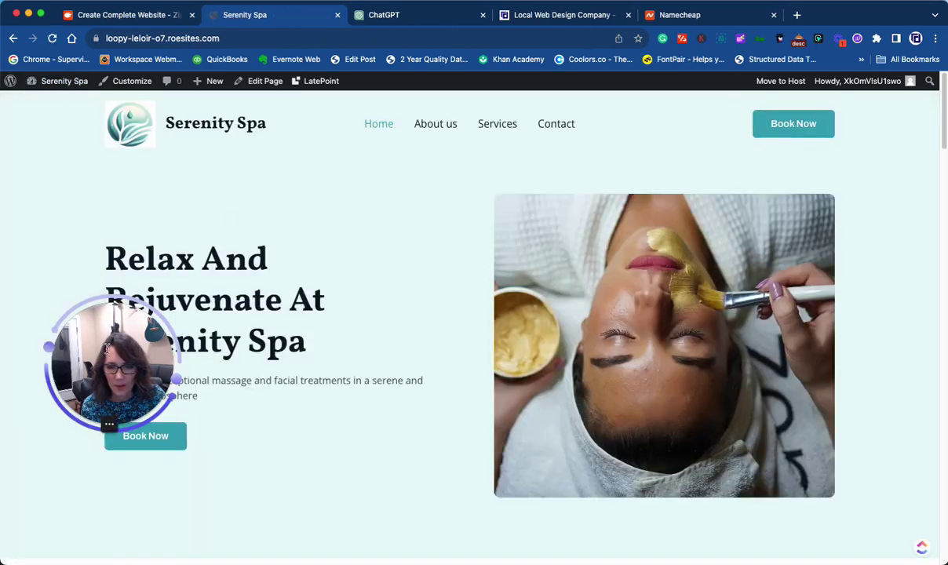
left_click_drag(108, 376, 64, 512)
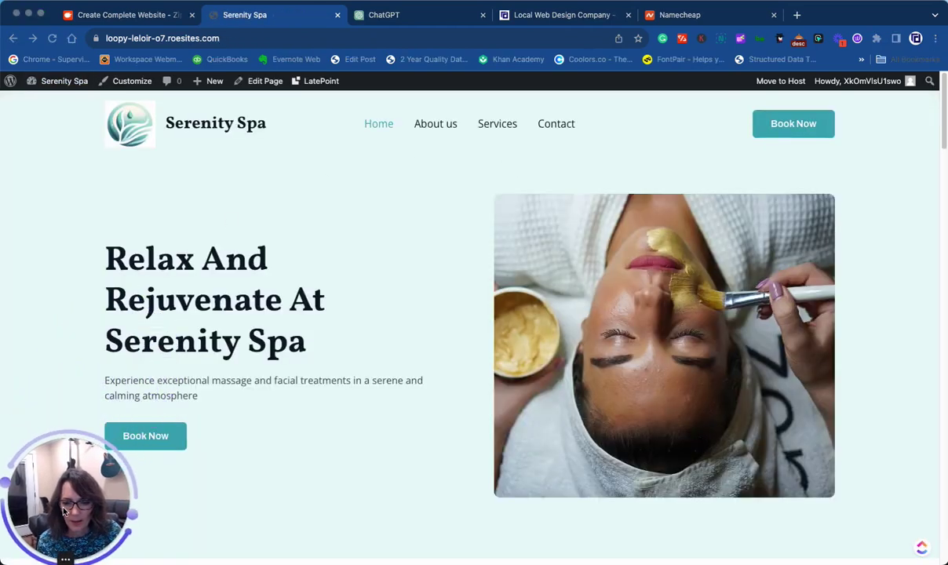
- In the Customizer's Header Builder, inspect the header button's /contact/ link, then exit to the live site
left_click(127, 81)
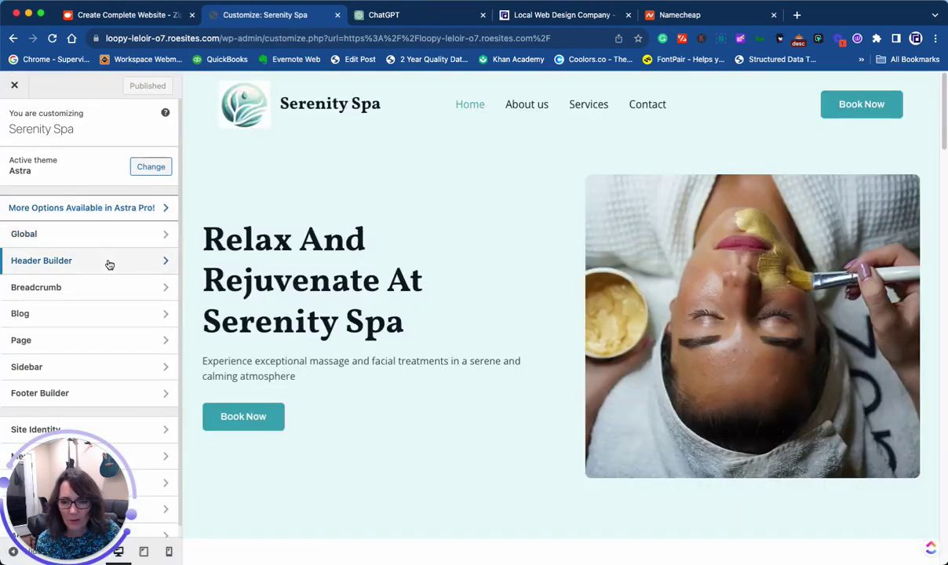
left_click(108, 262)
scroll(129, 329, "up", 3)
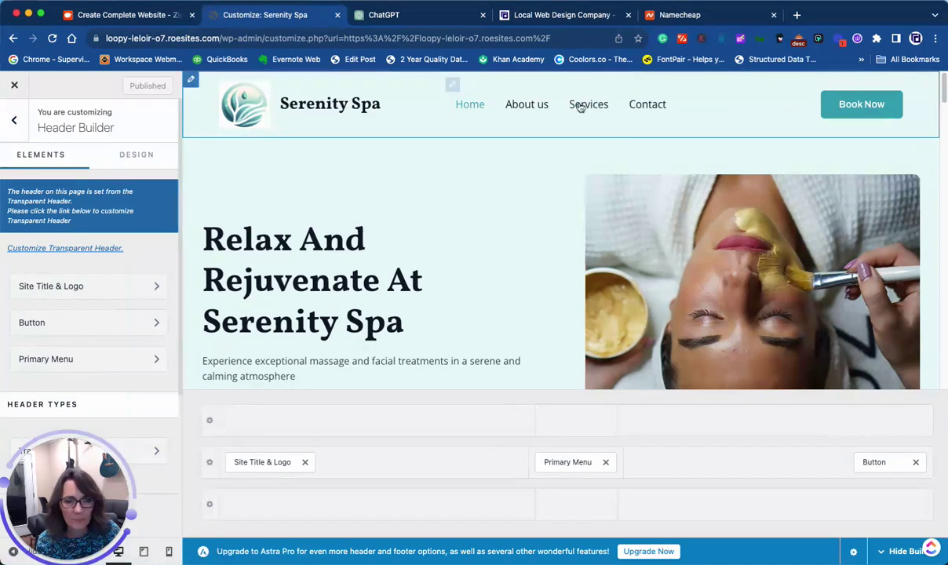
left_click(454, 88)
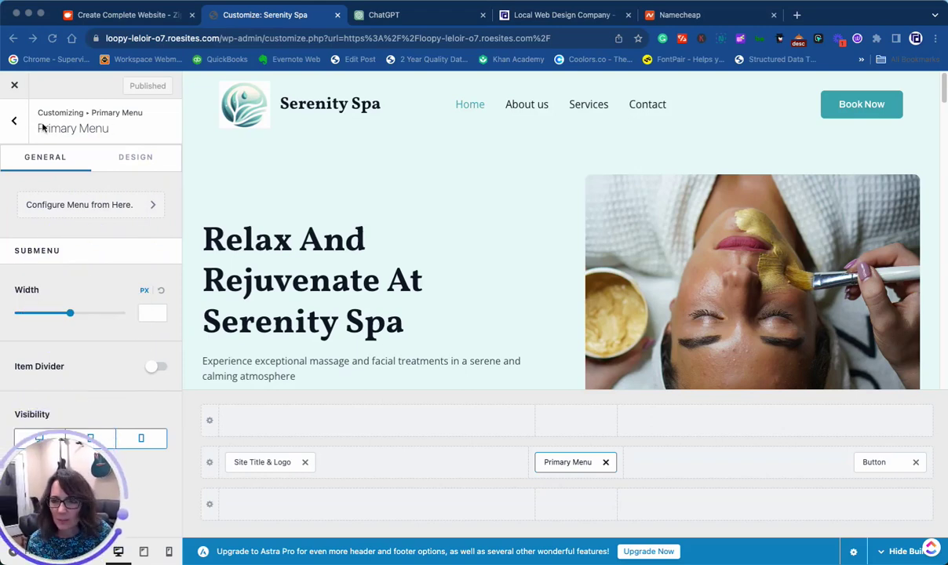
left_click(14, 120)
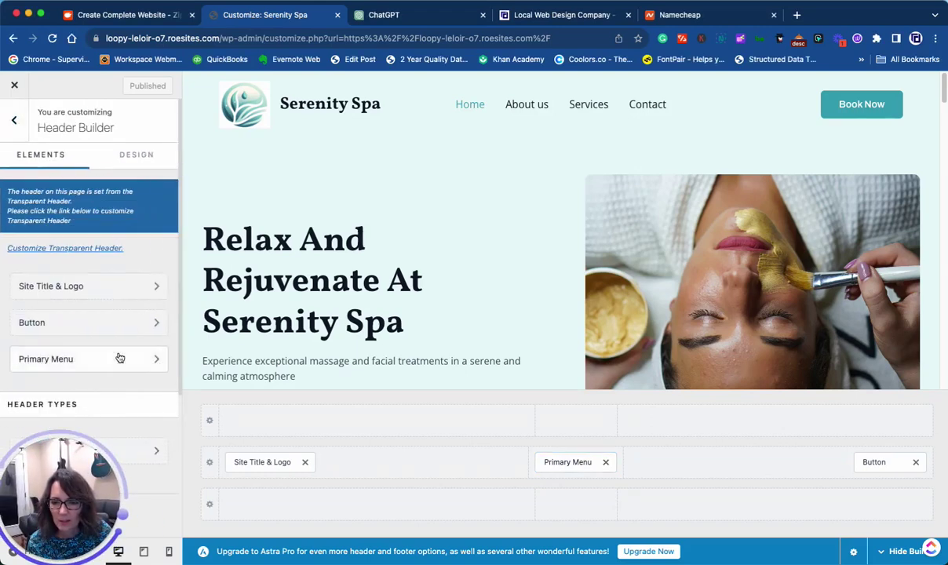
scroll(119, 358, "down", 3)
left_click(80, 180)
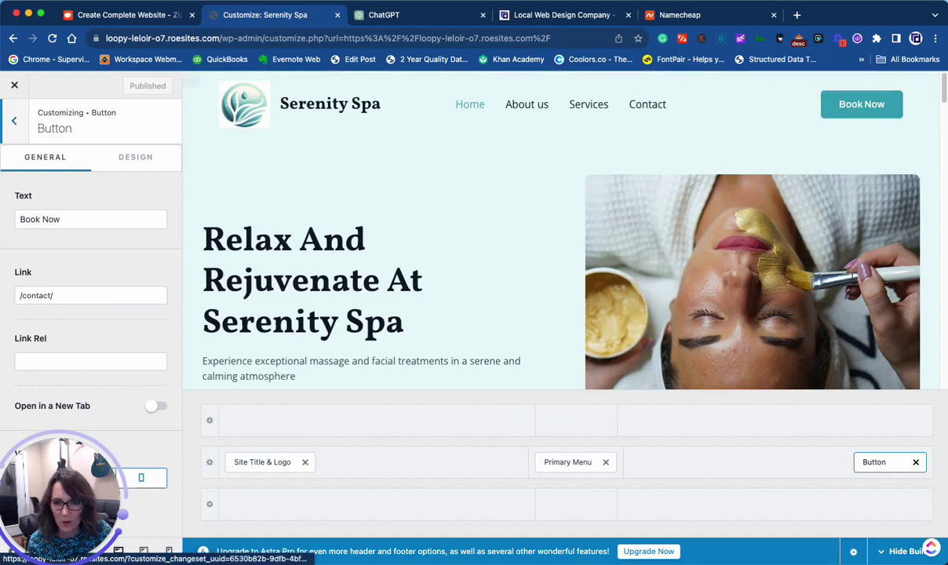
left_click(13, 120)
left_click(13, 120)
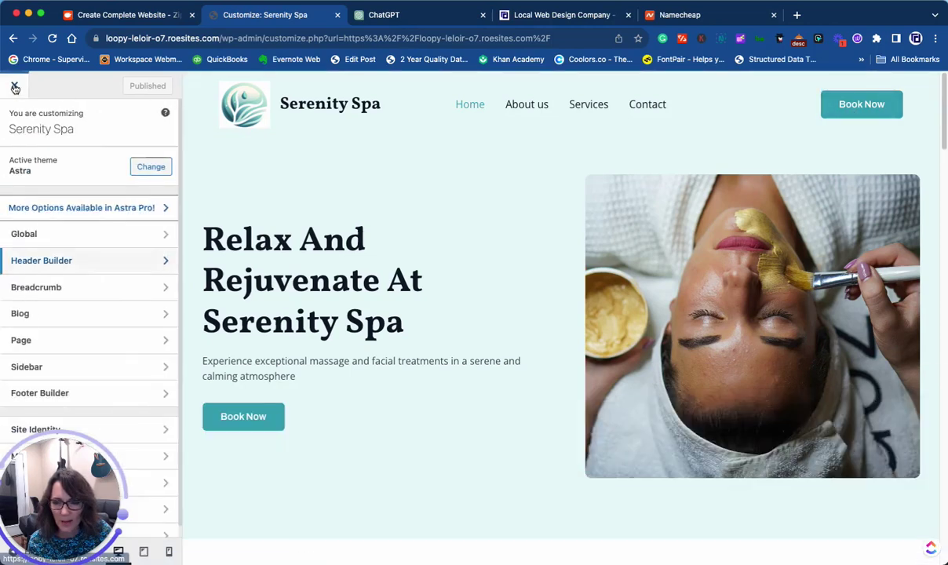
left_click(15, 88)
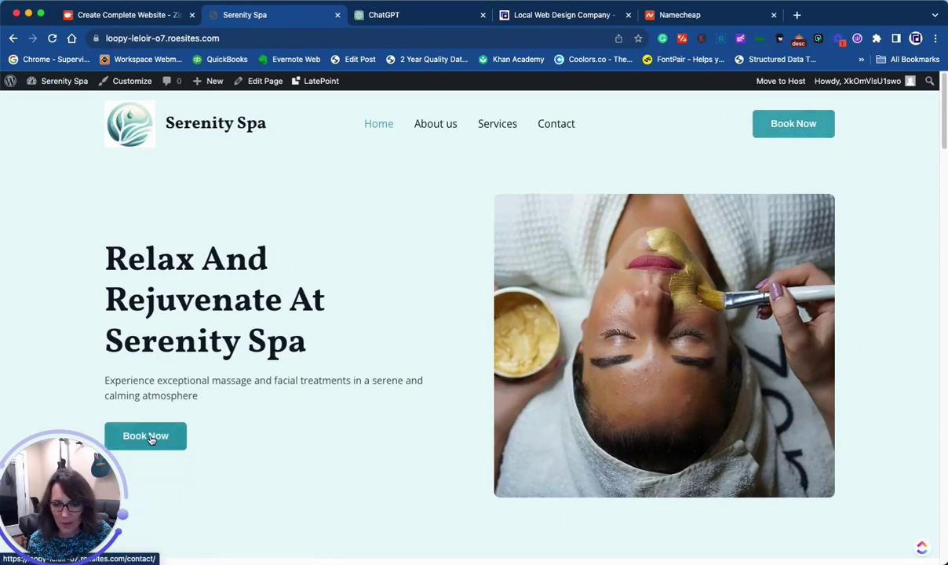
- Edit the homepage and set the hero Info Box call-to-action type to None
left_click(259, 81)
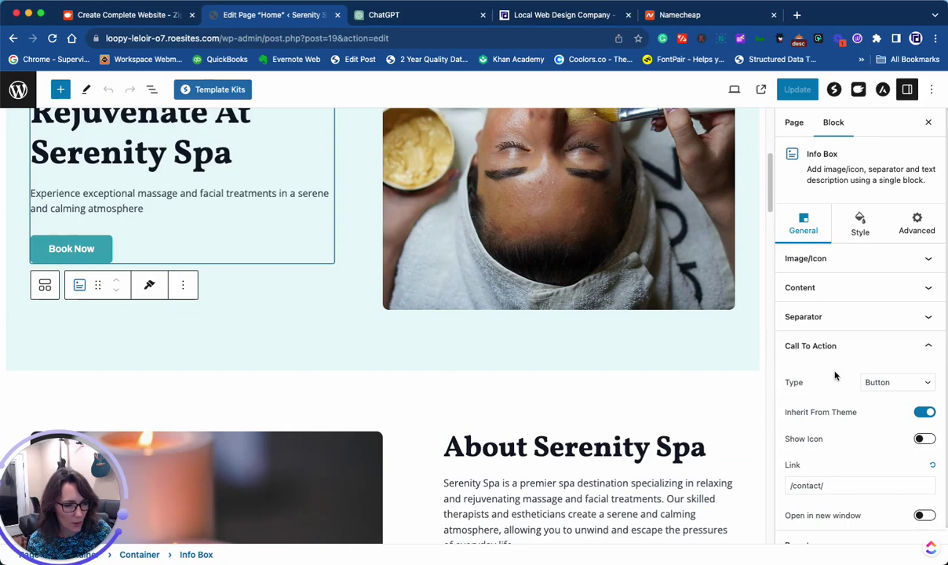
left_click(894, 382)
left_click(884, 340)
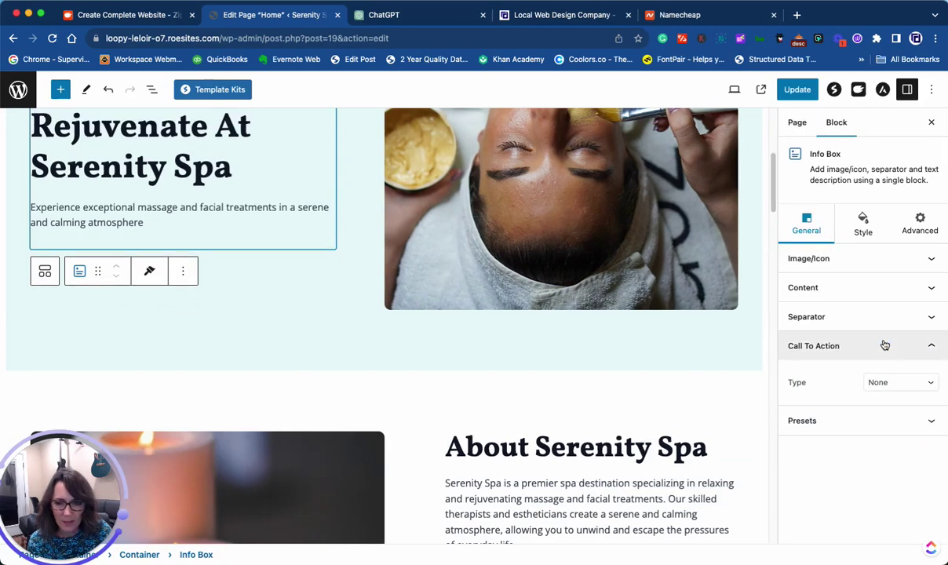
- Insert a Shortcode block with [latepoint_book_button] below the hero text, update, and view the page
left_click(61, 90)
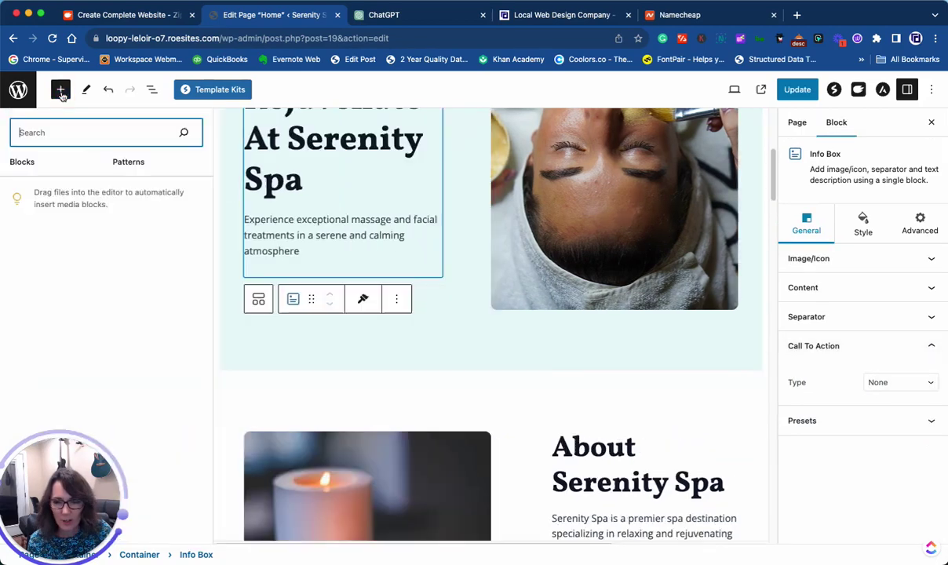
type("short")
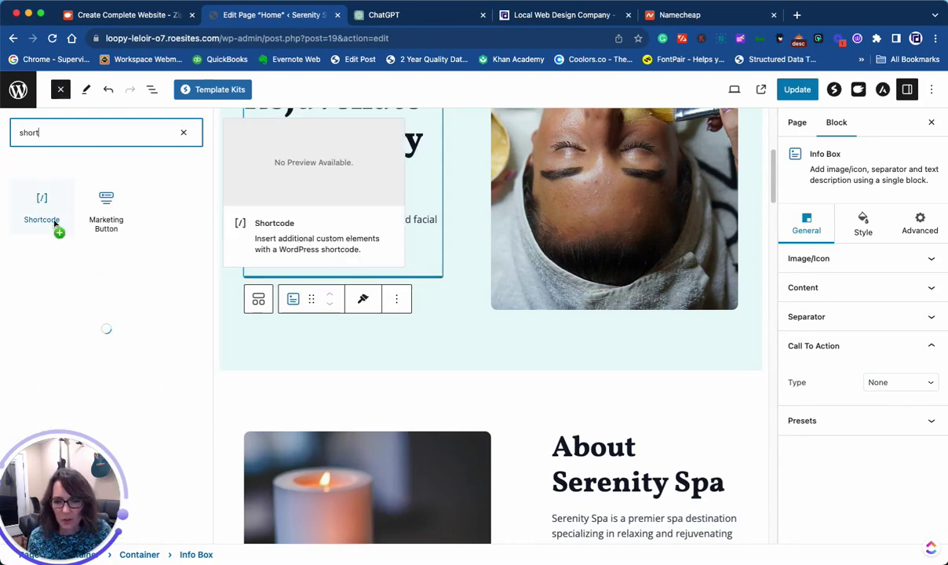
left_click_drag(55, 225, 287, 254)
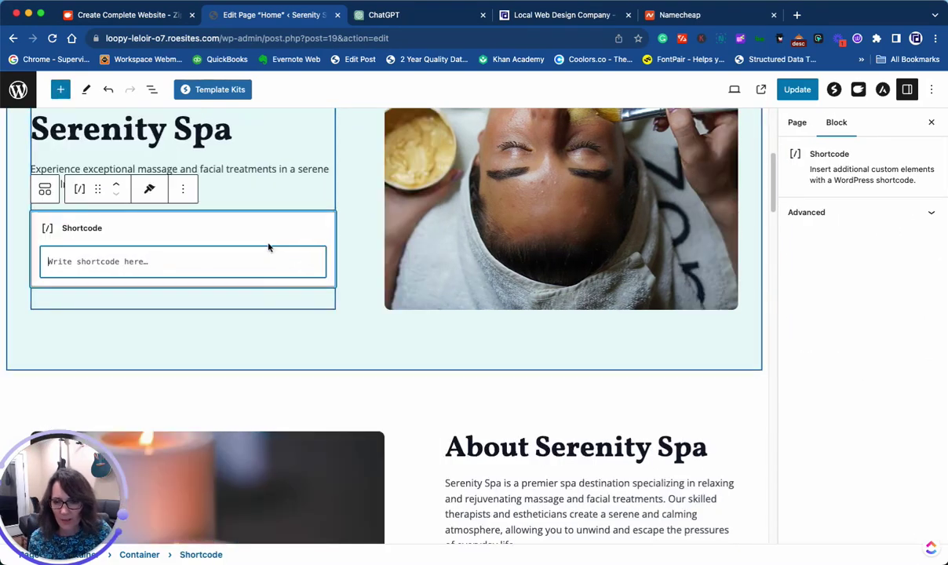
key("super+v")
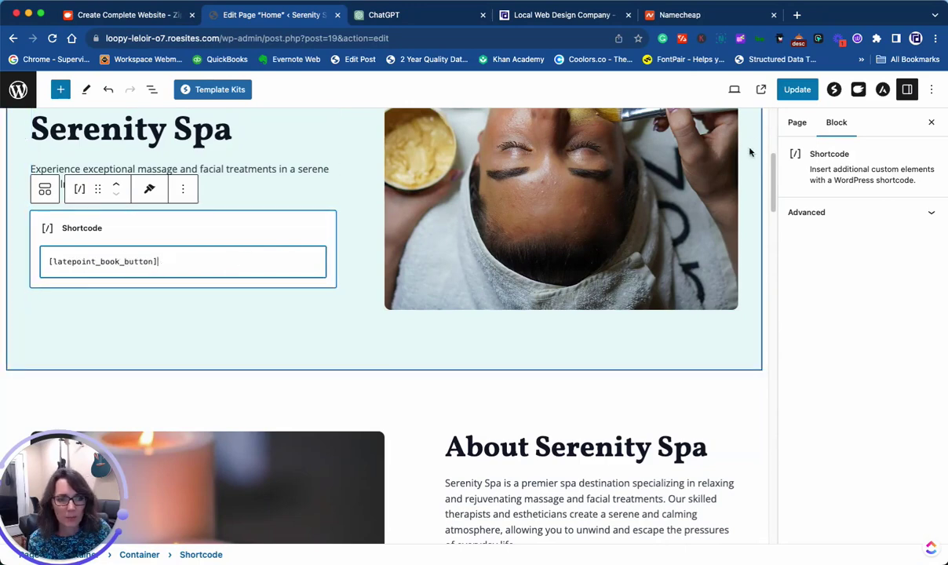
left_click(794, 90)
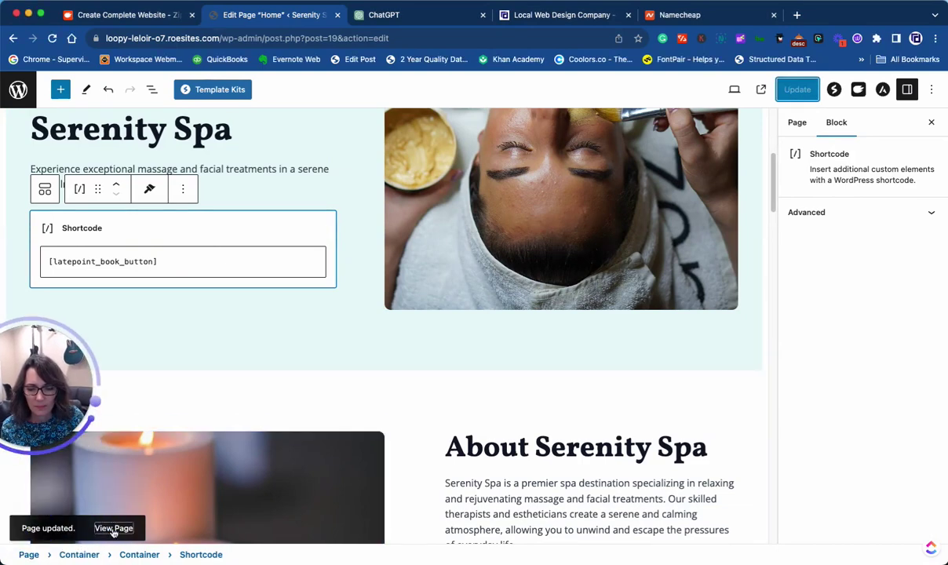
left_click(114, 528)
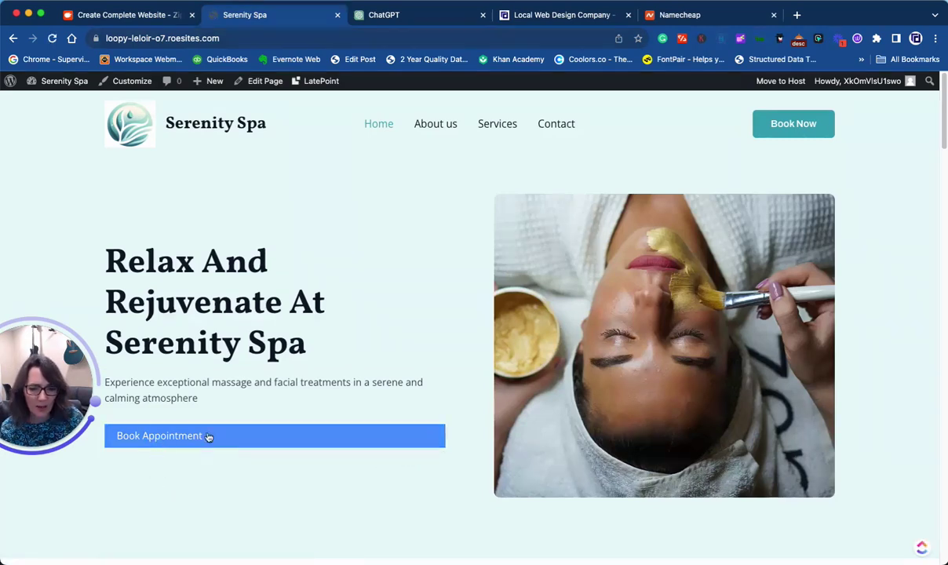
- Book a test Massage with the available agent on November 22 at 11:15am
left_click(161, 436)
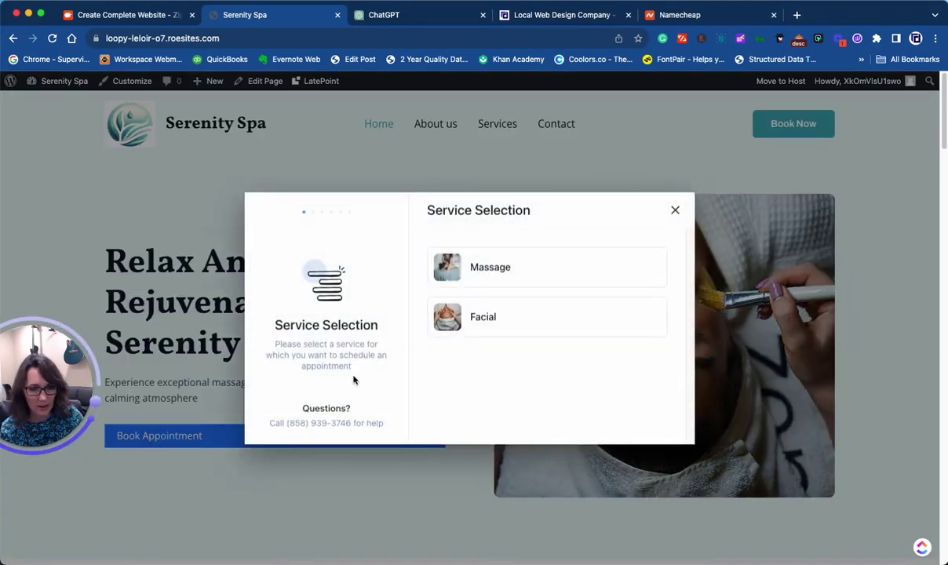
left_click(506, 272)
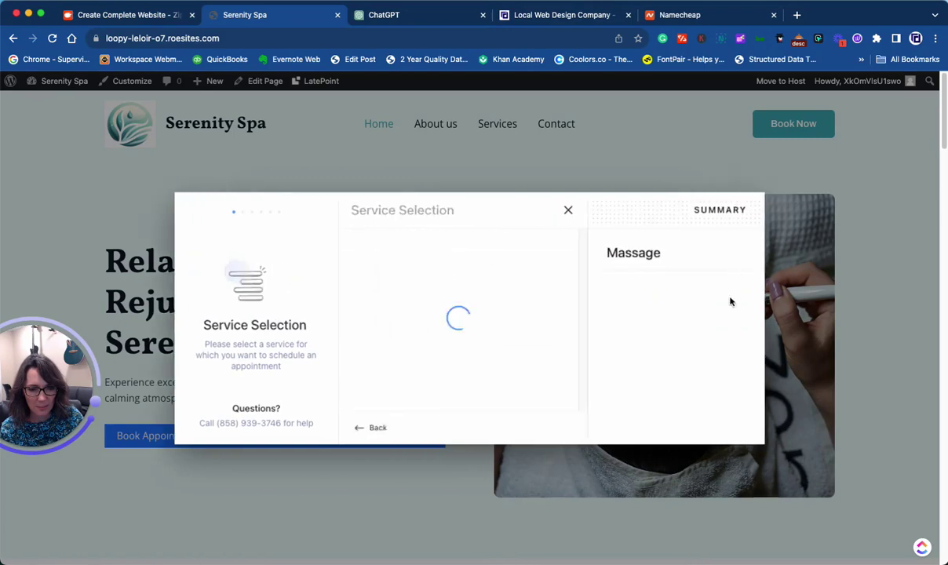
left_click(376, 286)
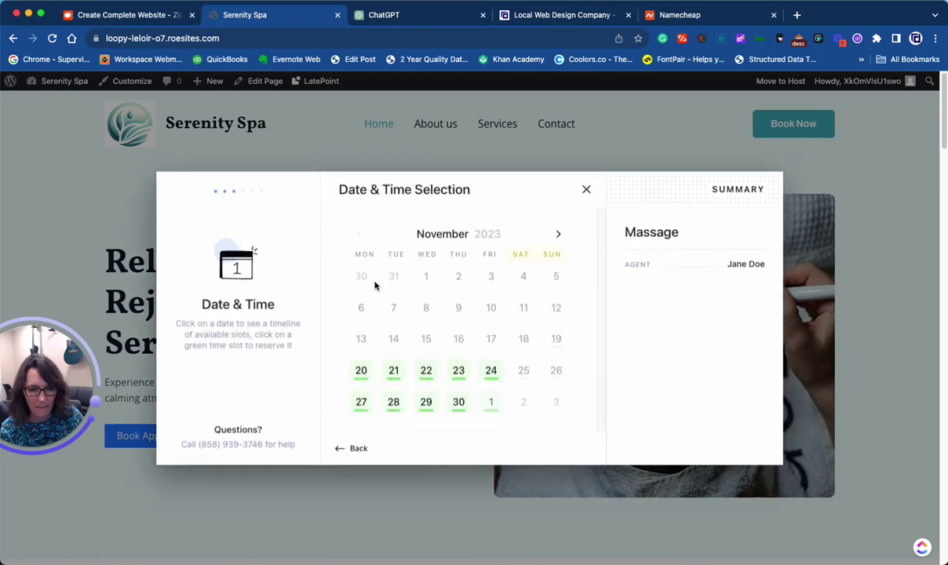
left_click(425, 370)
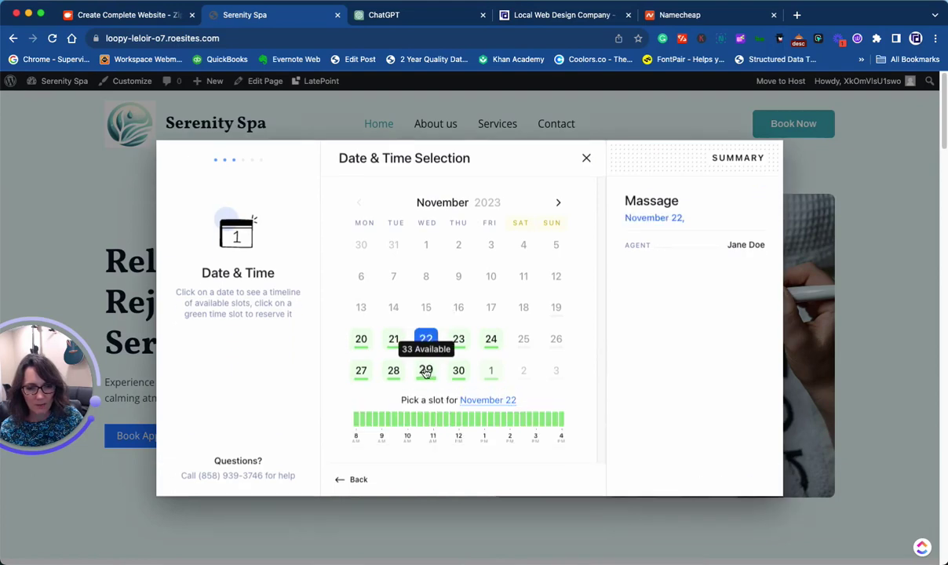
left_click(439, 421)
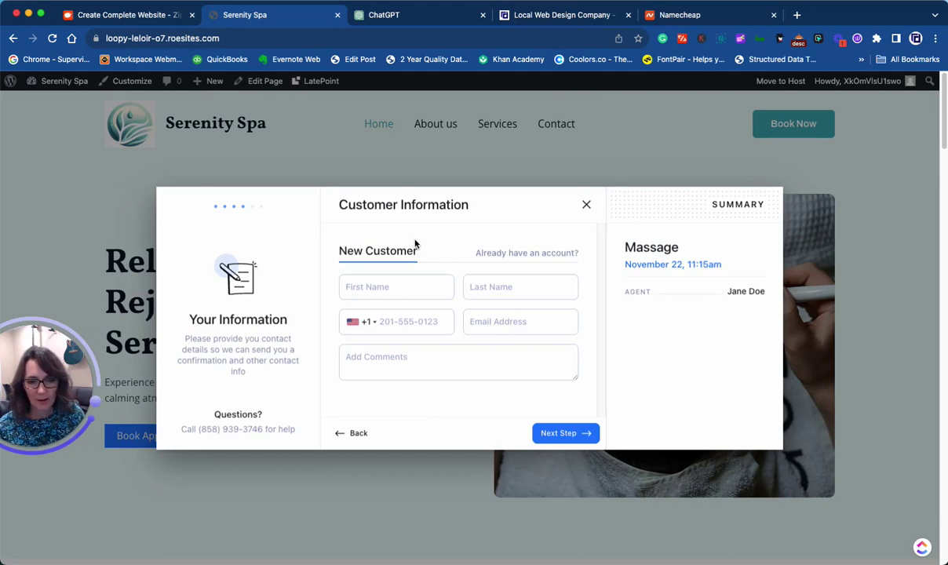
- Close the booking dialog and scroll down the homepage to the Why Choose Us section
left_click(586, 207)
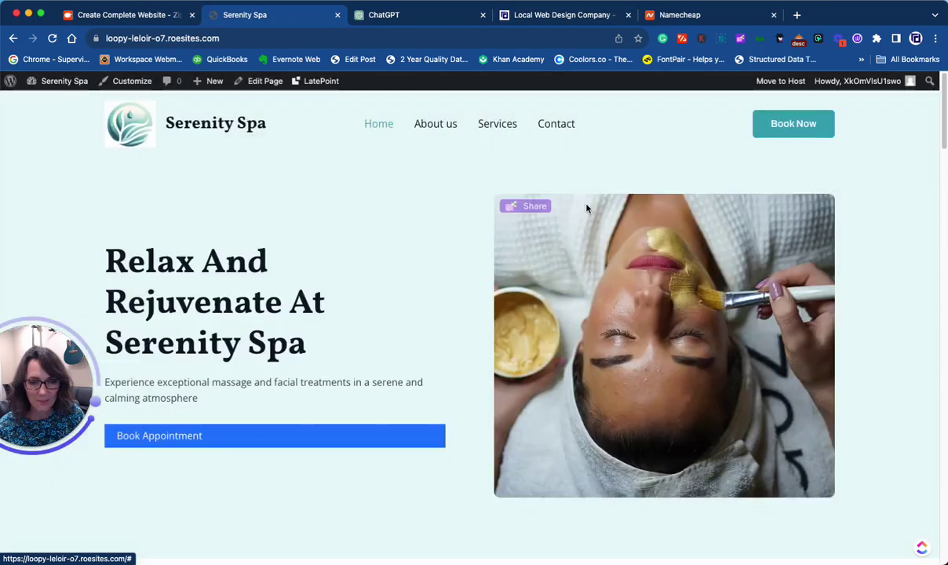
scroll(465, 321, "down", 4)
scroll(465, 321, "down", 5)
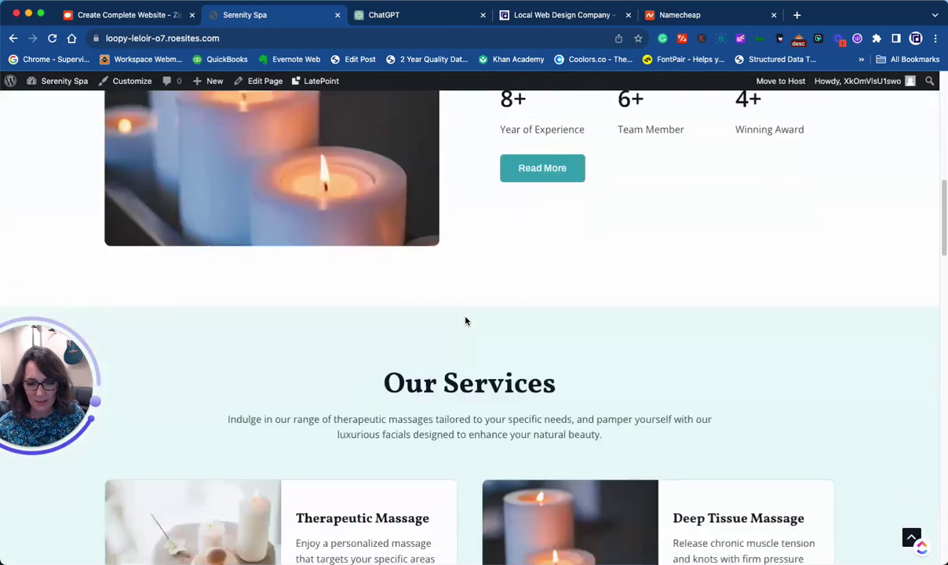
scroll(465, 321, "down", 3)
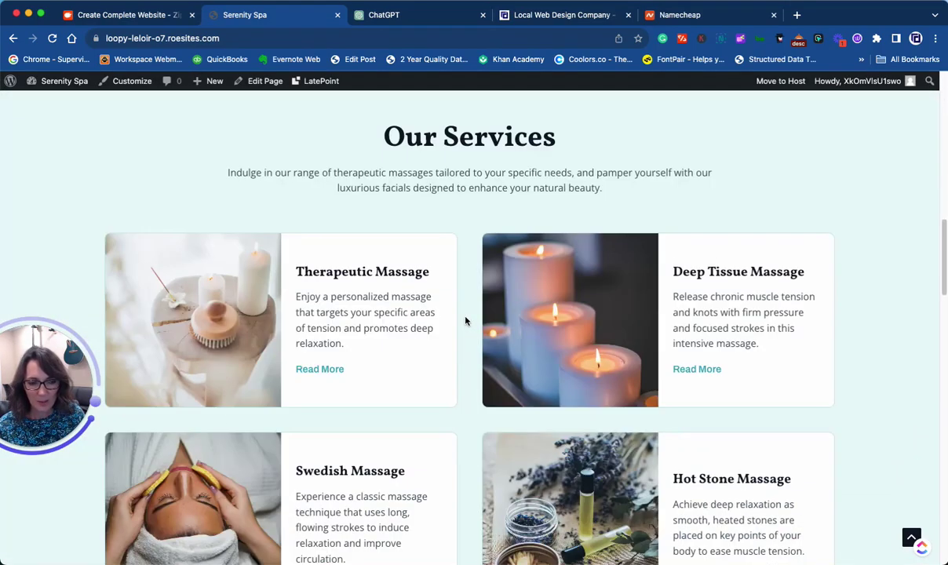
scroll(465, 320, "down", 10)
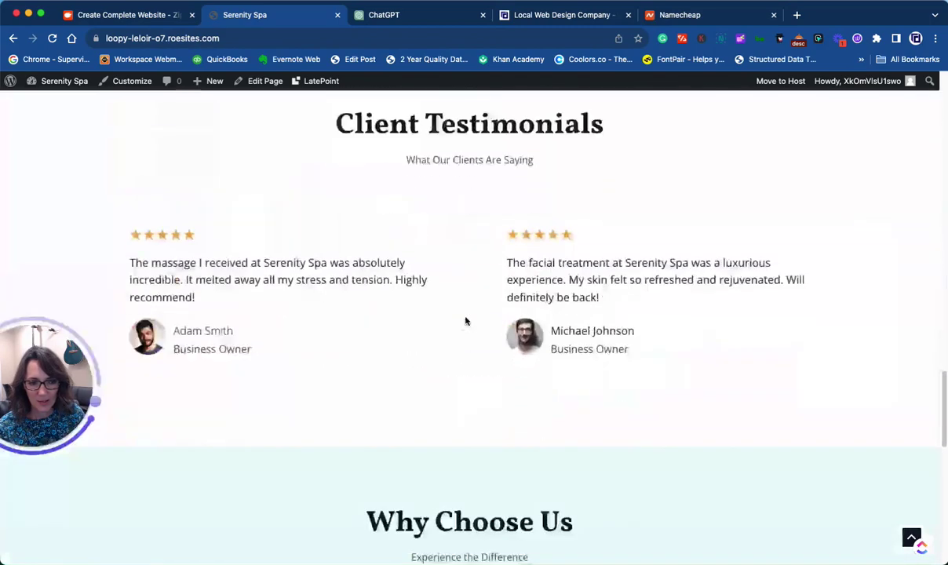
scroll(465, 320, "down", 5)
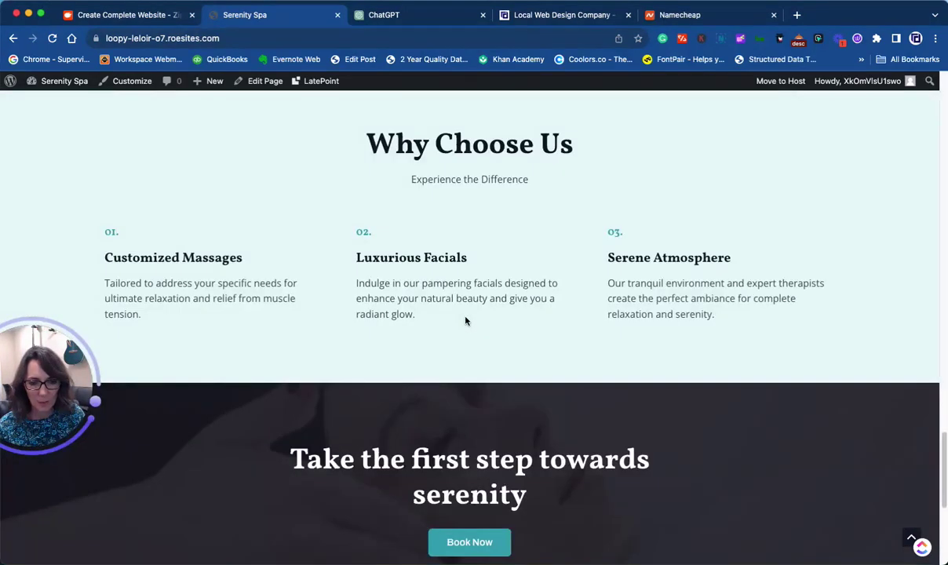